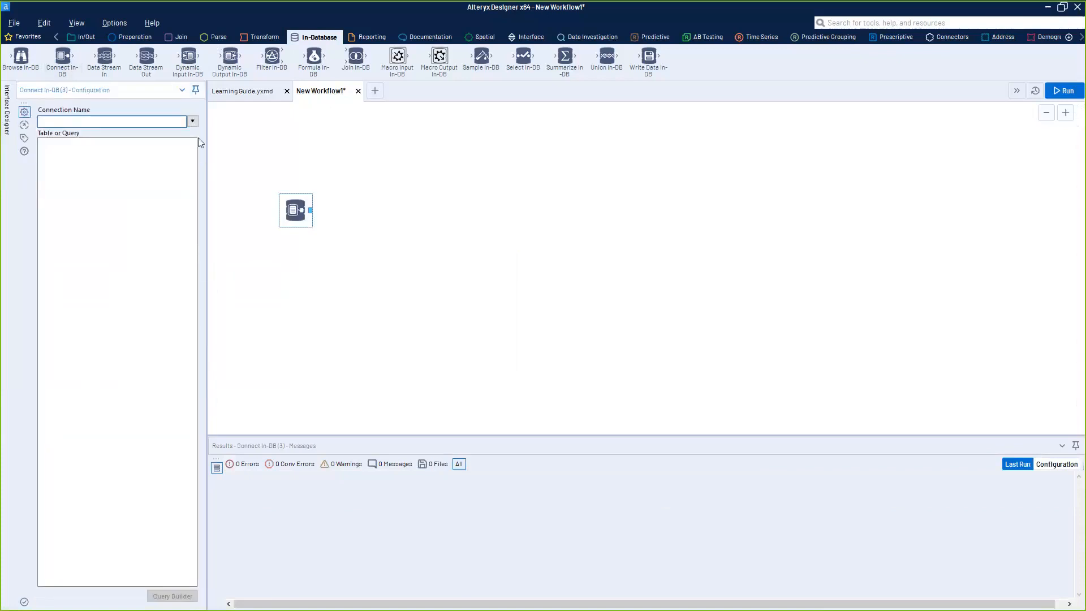
# Widen the configuration pane and open the in-database connection manager from the Connect In-DB tool's connection name options
pyautogui.moveTo(206, 138); pyautogui.dragTo(241, 138)
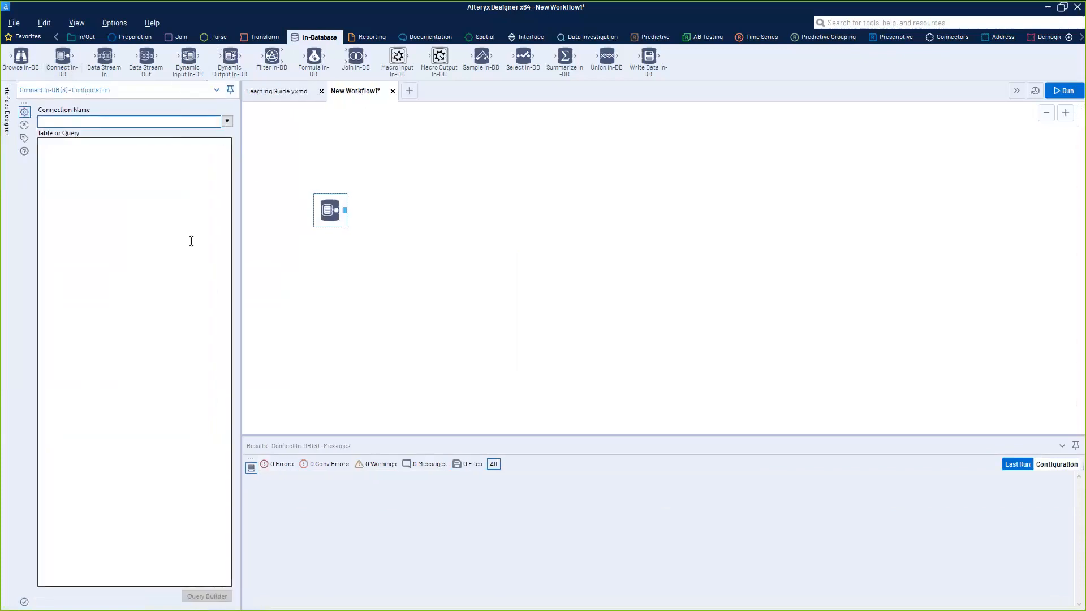
pyautogui.click(227, 121)
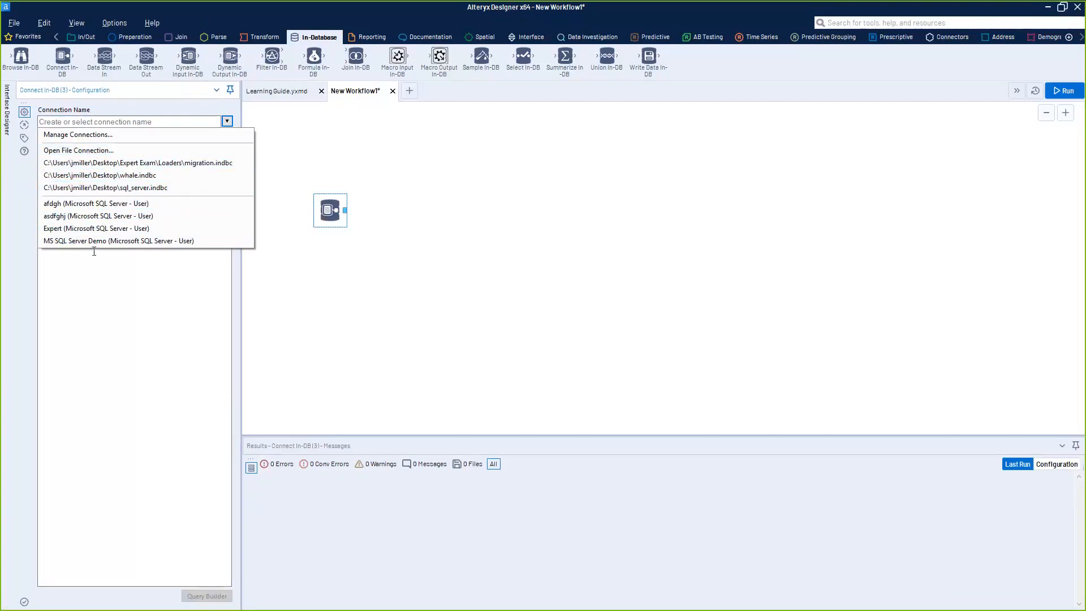
pyautogui.click(65, 136)
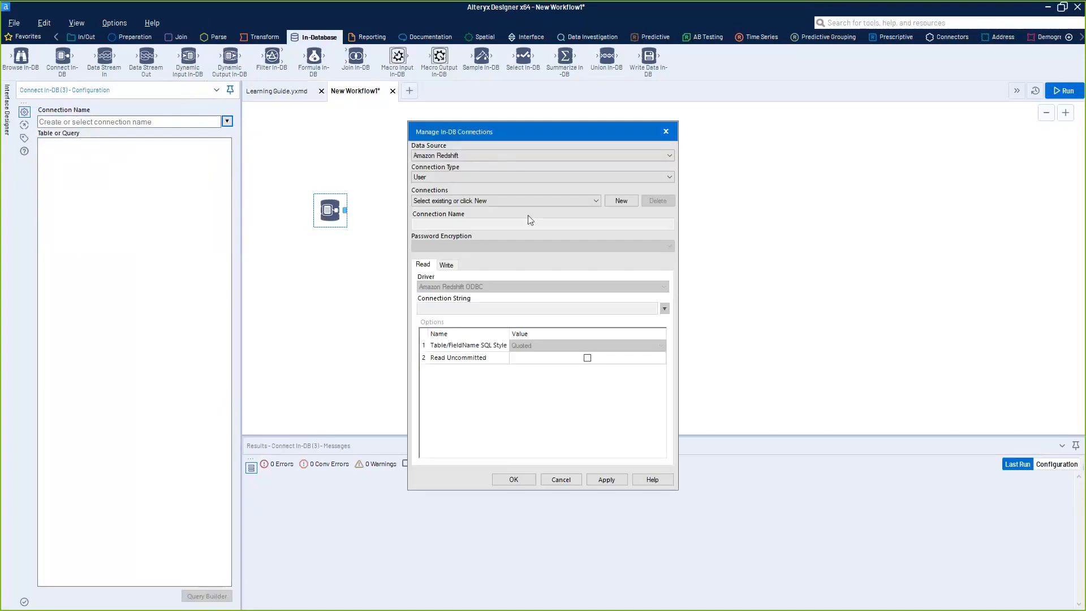
pyautogui.moveTo(507, 127); pyautogui.dragTo(520, 122)
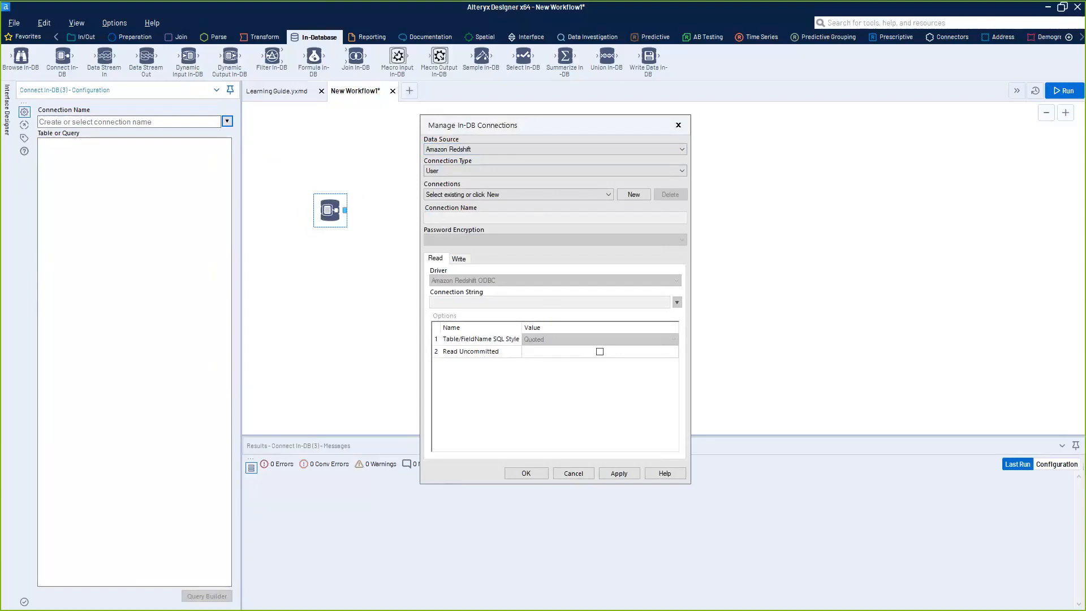
# Set the data source to Microsoft SQL Server and the connection type to User
pyautogui.click(450, 150)
pyautogui.click(470, 150)
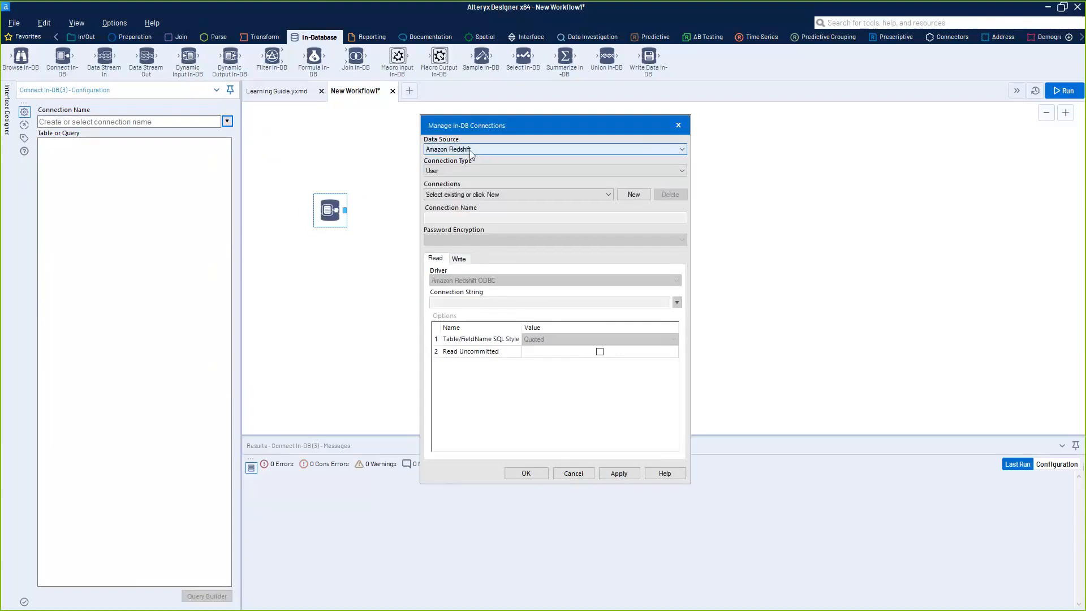
pyautogui.moveTo(463, 131); pyautogui.dragTo(505, 131)
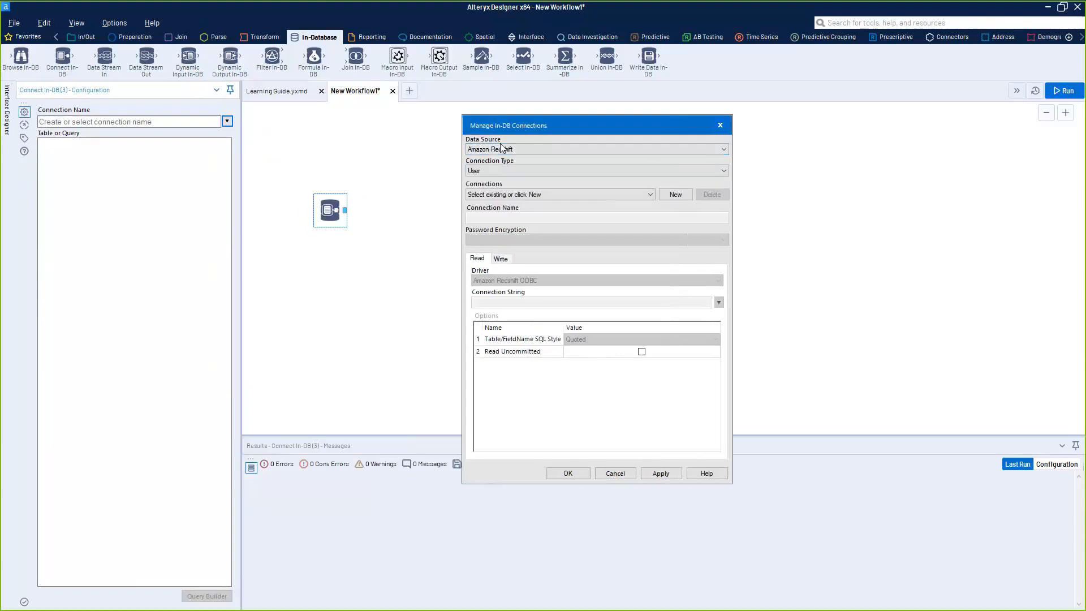
pyautogui.click(518, 194)
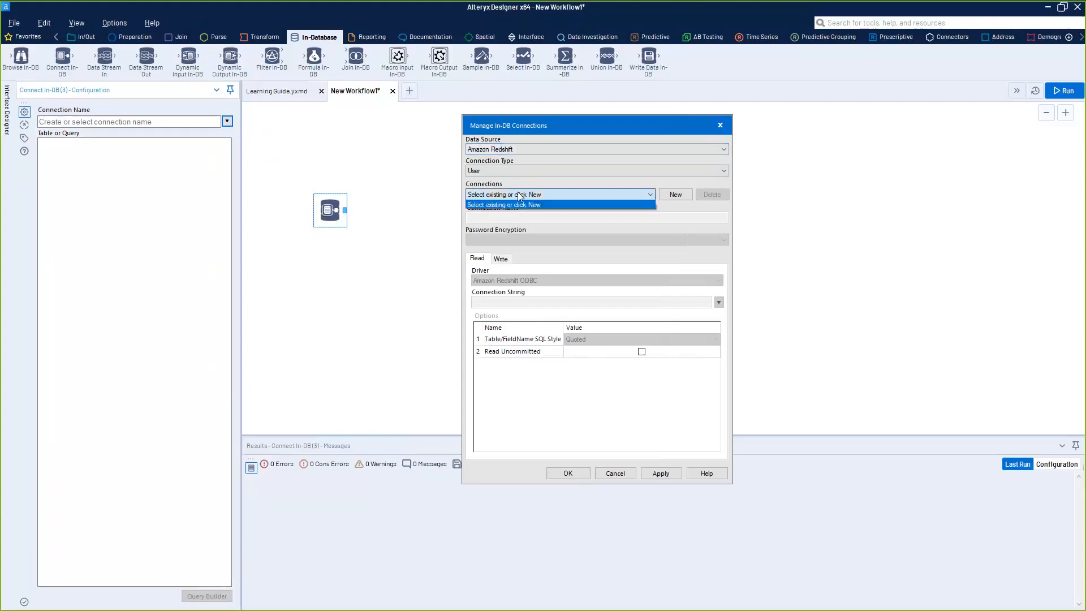
pyautogui.click(512, 146)
pyautogui.click(512, 149)
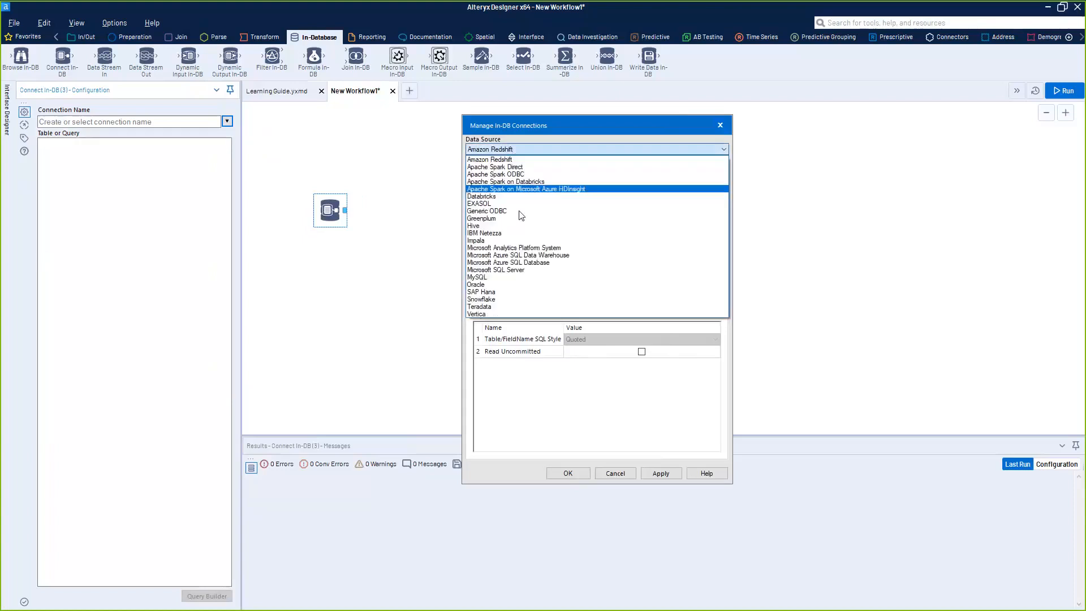
pyautogui.click(523, 269)
pyautogui.click(512, 171)
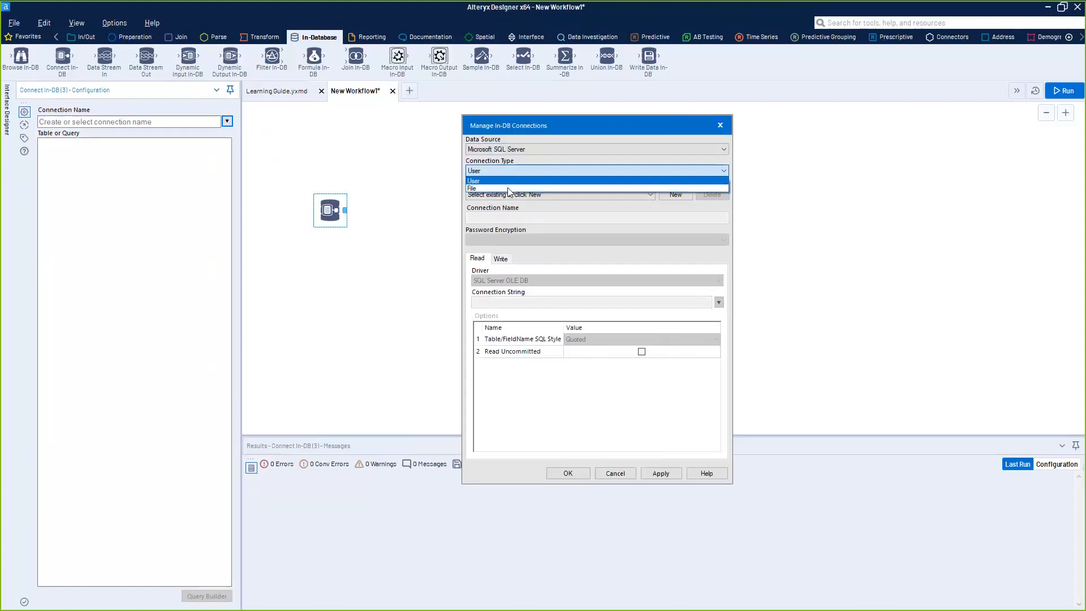
pyautogui.click(507, 182)
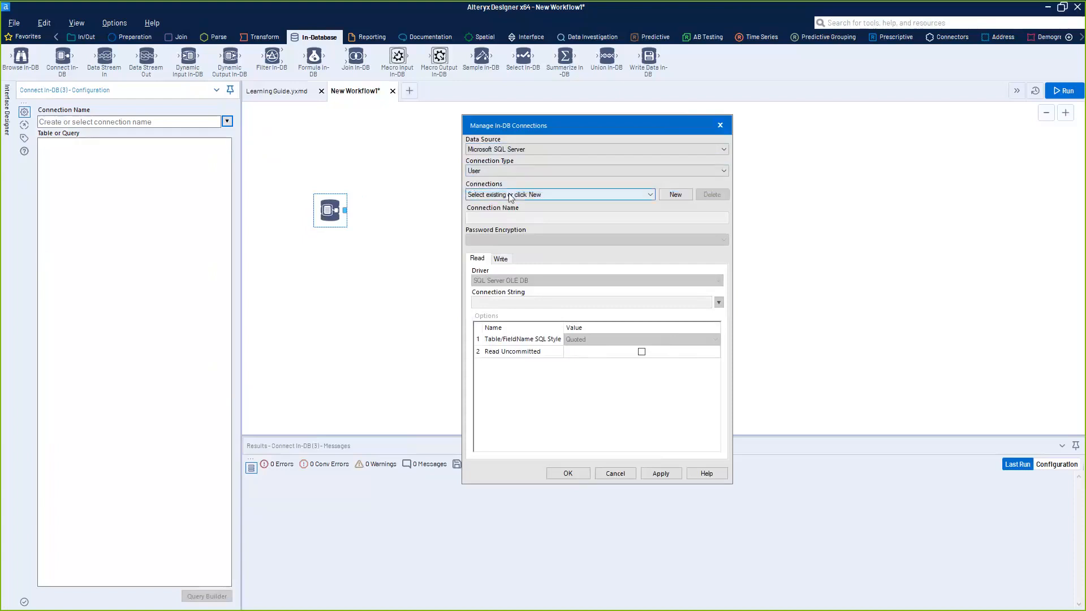
# Delete the existing "afdgh" Microsoft SQL Server connection
pyautogui.click(511, 195)
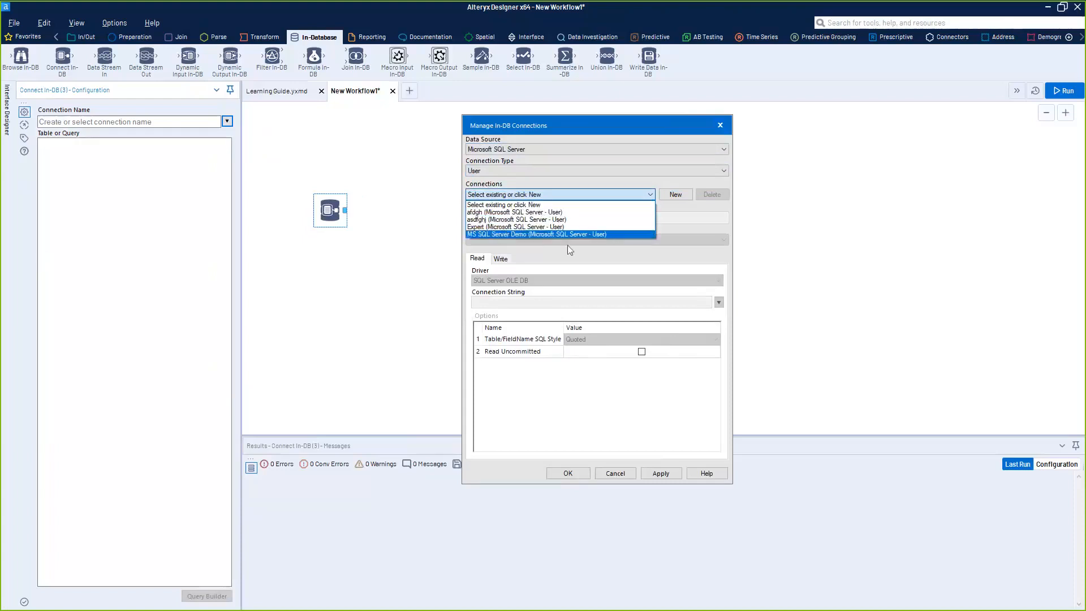
pyautogui.click(521, 211)
pyautogui.click(710, 194)
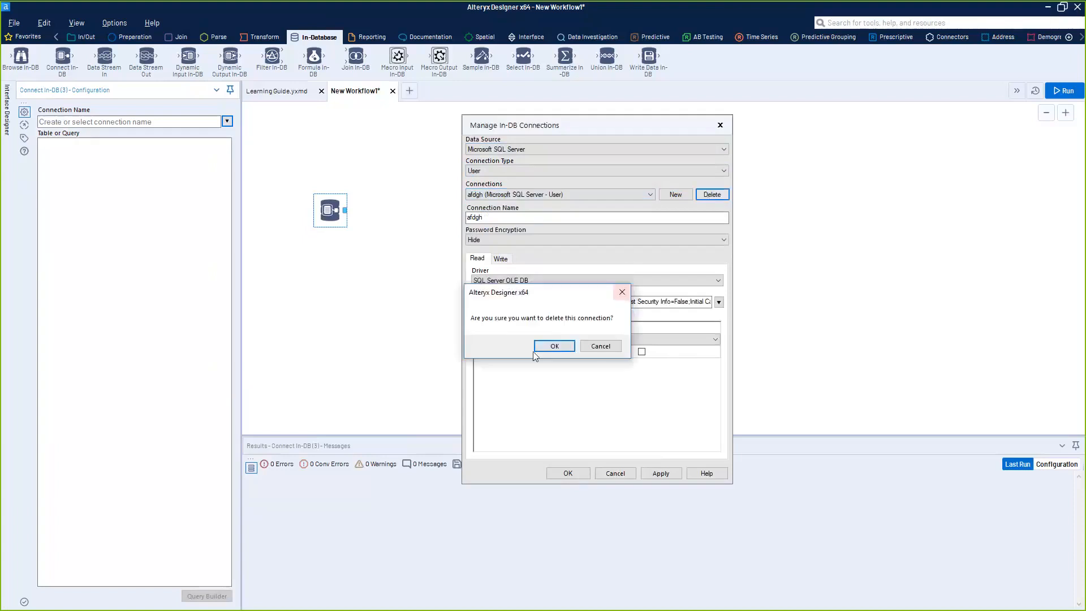
pyautogui.press('Return')
# Delete the existing "asdfghj" Microsoft SQL Server connection
pyautogui.click(650, 193)
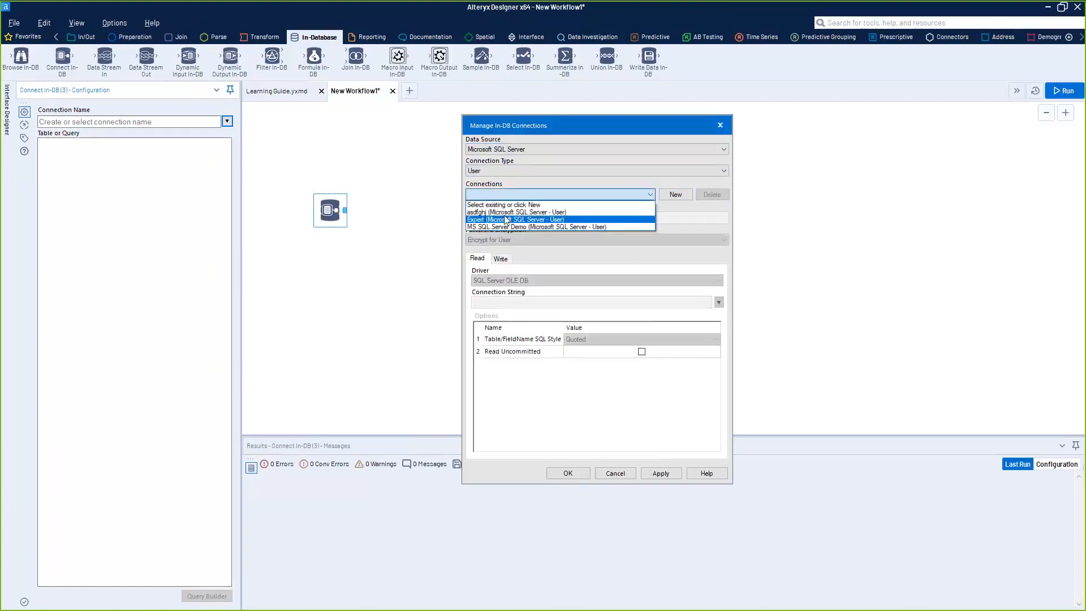
pyautogui.click(611, 211)
pyautogui.click(713, 195)
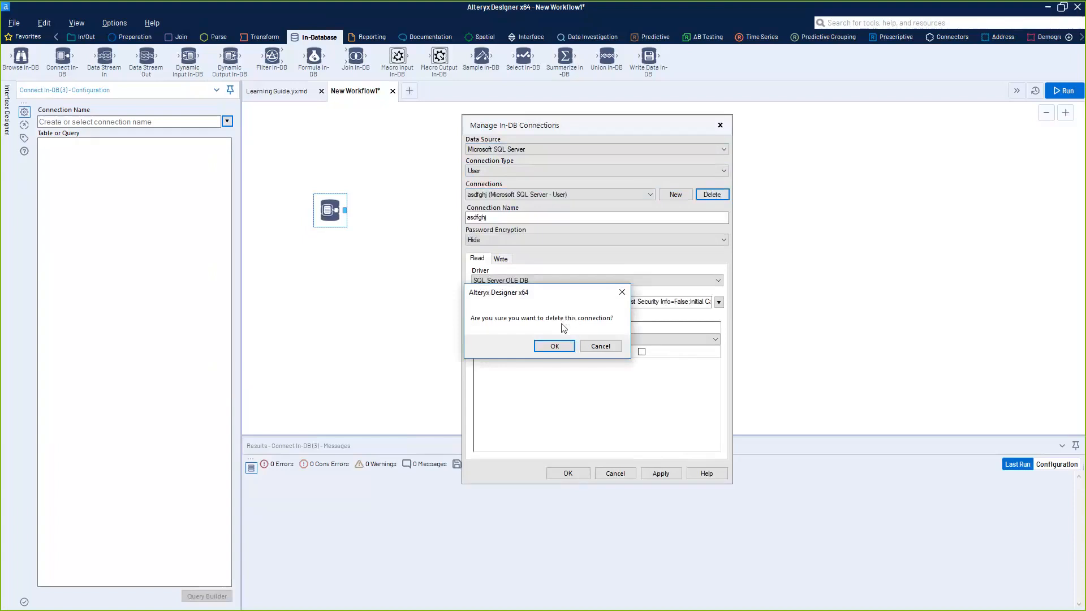
pyautogui.click(557, 347)
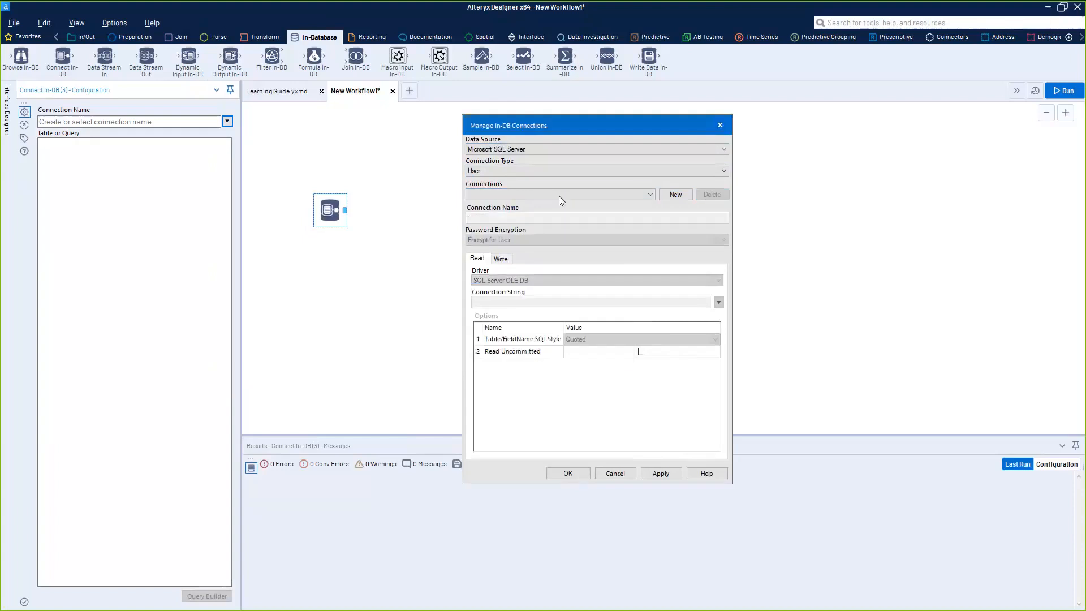
# Create a new user connection and name it LiveTrainingDemoConnection
pyautogui.click(674, 196)
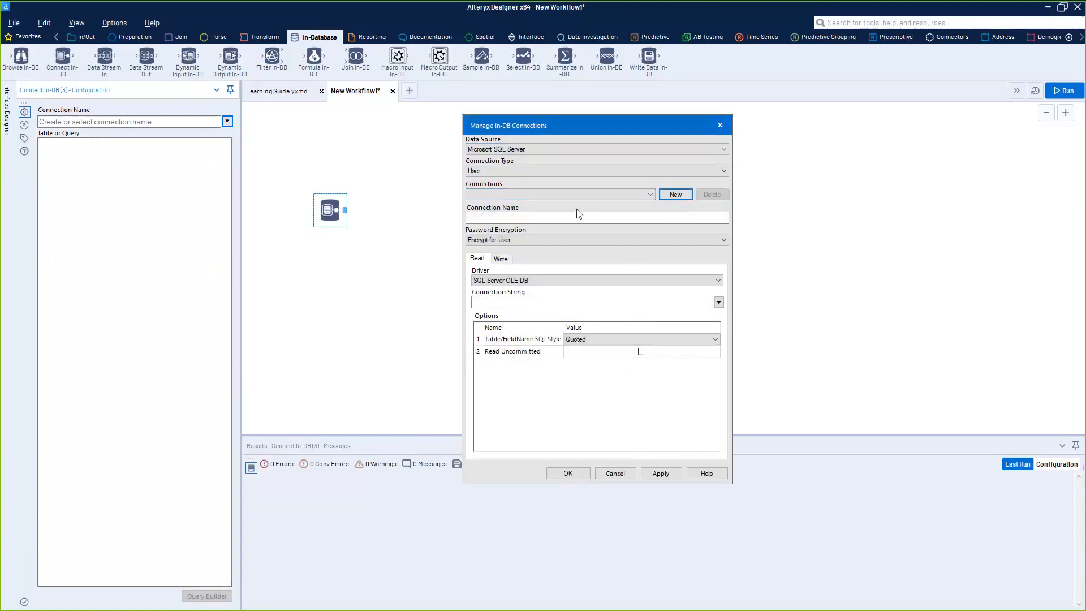
pyautogui.click(551, 193)
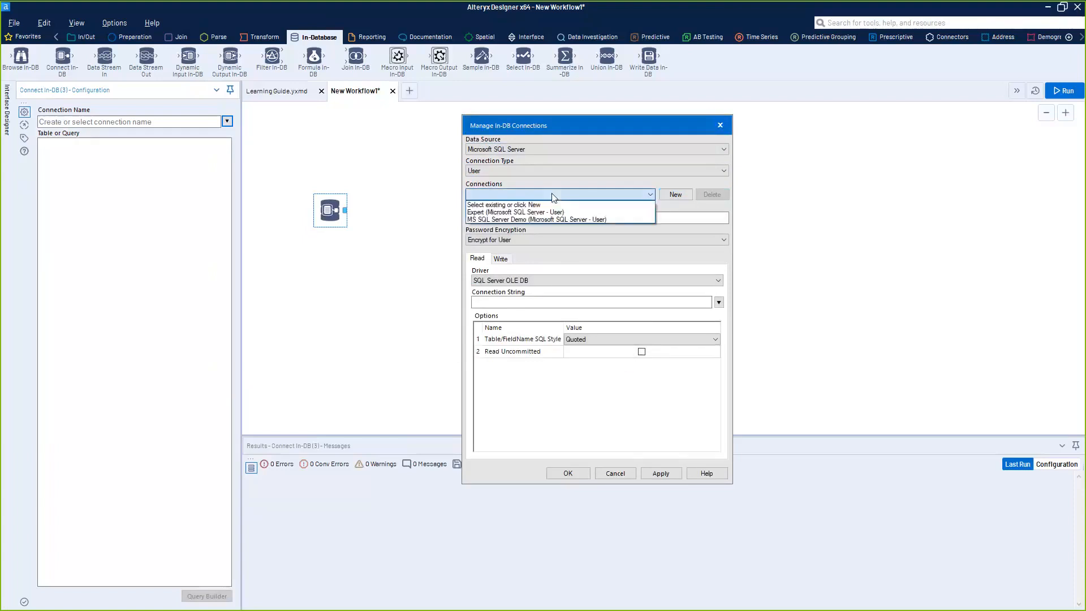
pyautogui.click(515, 204)
pyautogui.click(533, 216)
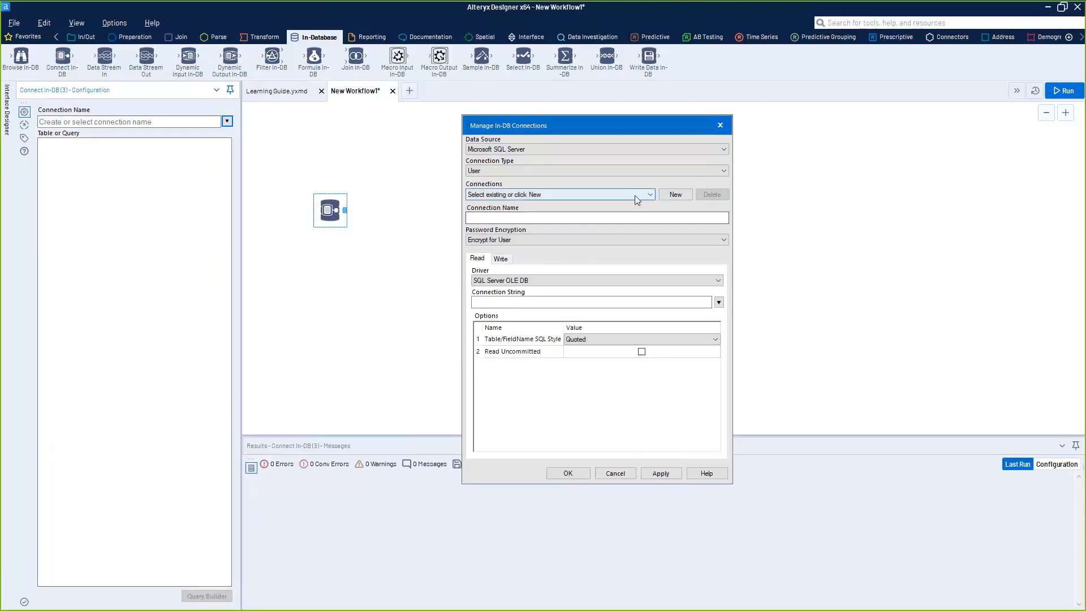
pyautogui.click(673, 195)
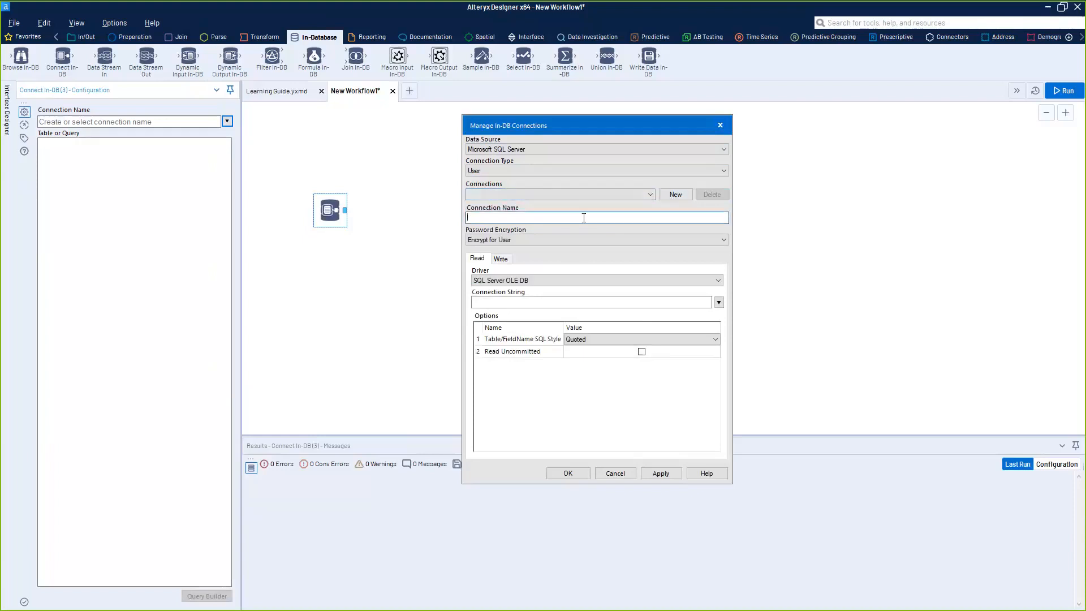
pyautogui.write('LivwTrainingDemoXo')
pyautogui.press('BackSpace')
pyautogui.press('BackSpace')
pyautogui.write('Connection')
pyautogui.click(651, 195)
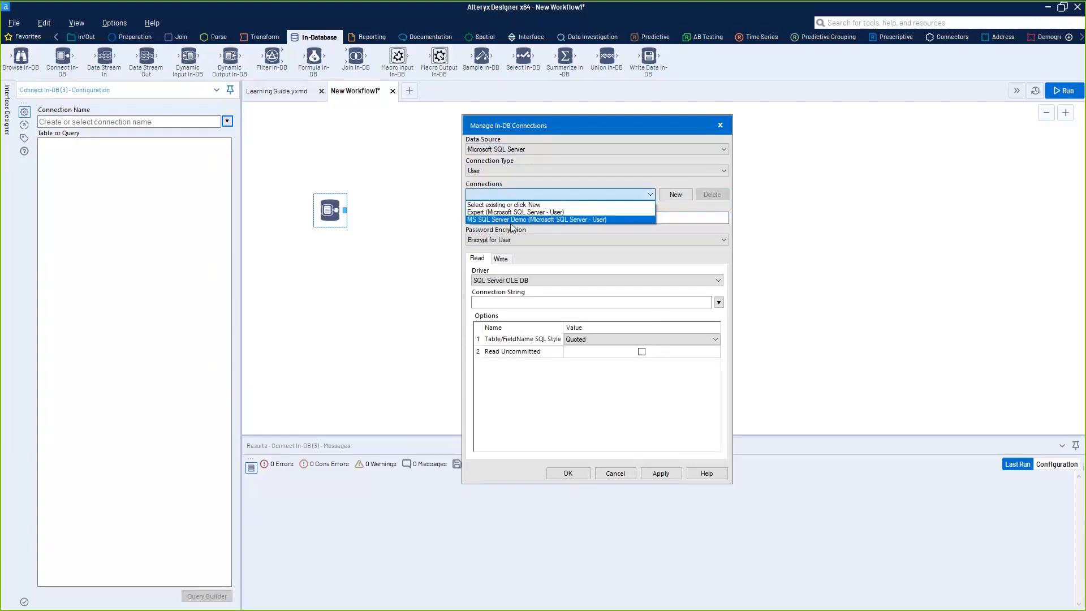
pyautogui.click(594, 220)
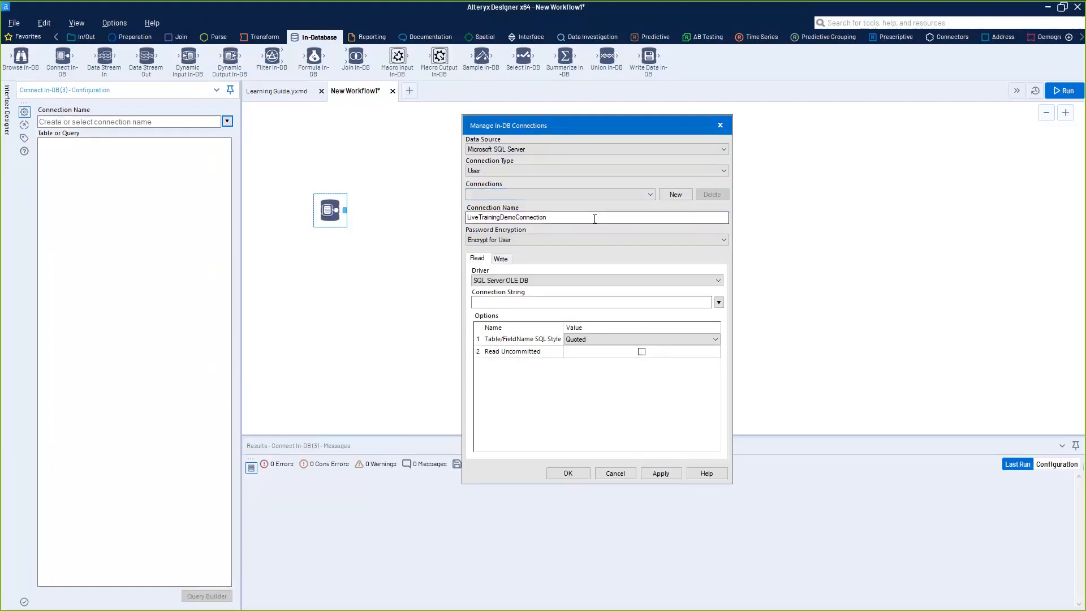
# Use Encrypt for User as the connection's password encryption and compare its Read and Write settings
pyautogui.click(566, 240)
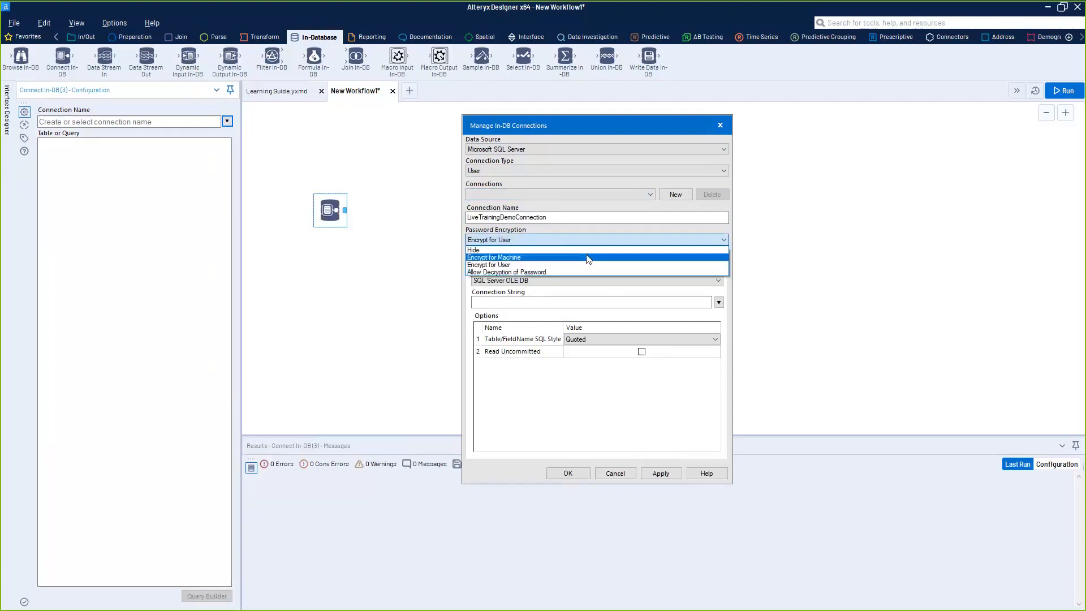
pyautogui.click(505, 265)
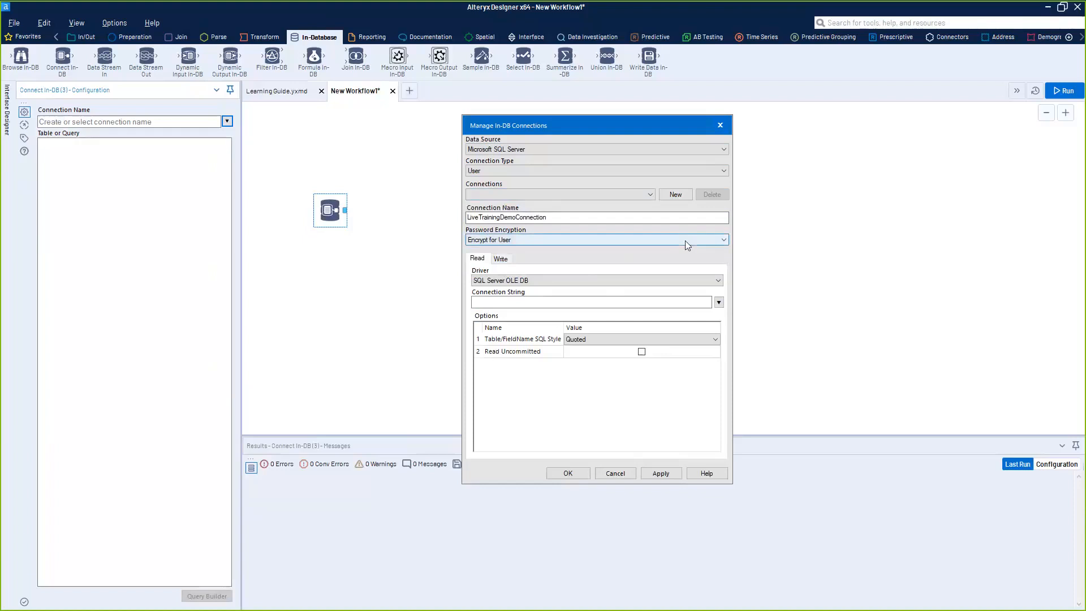
pyautogui.click(500, 259)
pyautogui.click(478, 259)
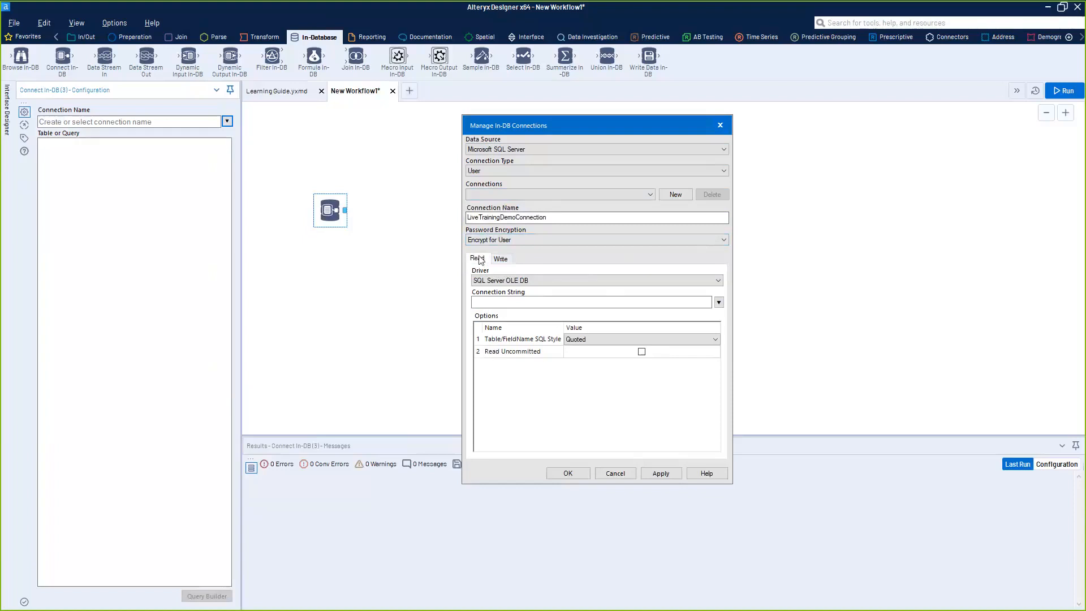
pyautogui.click(501, 259)
pyautogui.click(479, 259)
# With the SQL Server OLE DB read driver, start a new database connection using Microsoft OLE DB Provider for SQL Server
pyautogui.click(721, 281)
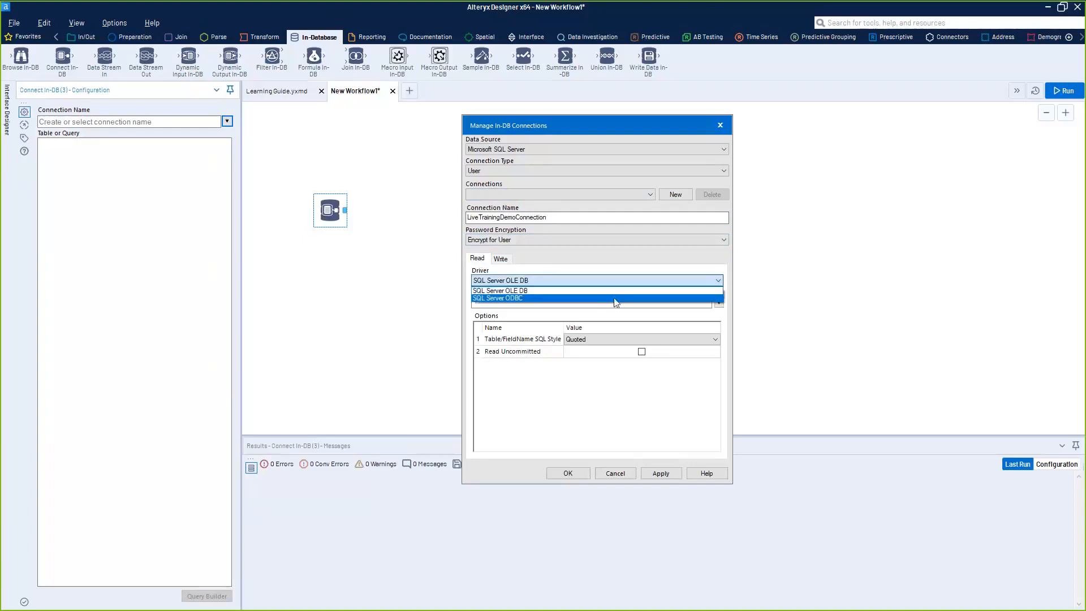
pyautogui.click(607, 298)
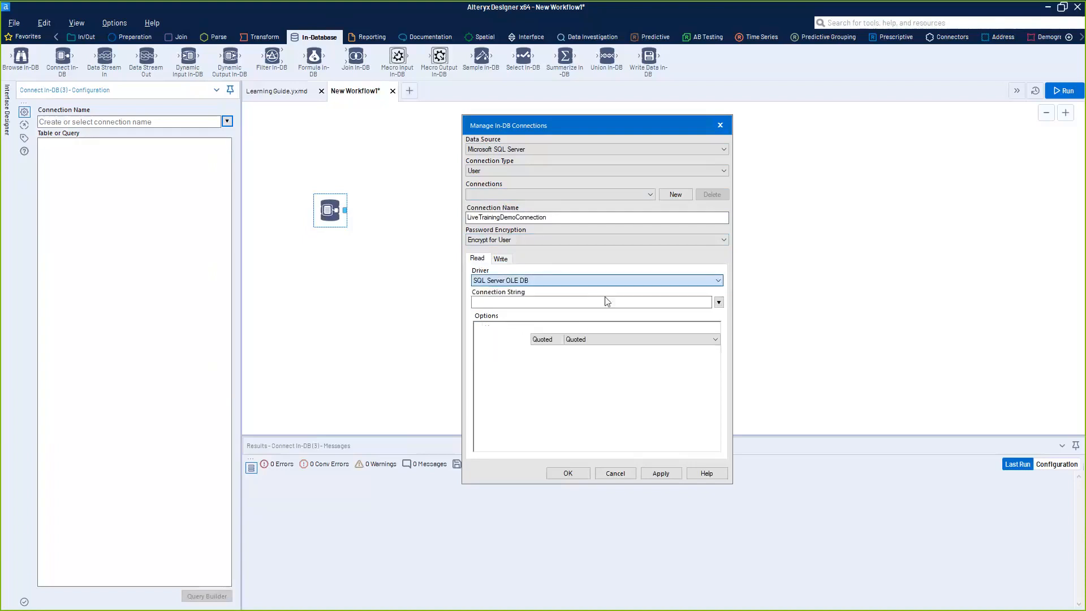
pyautogui.click(719, 302)
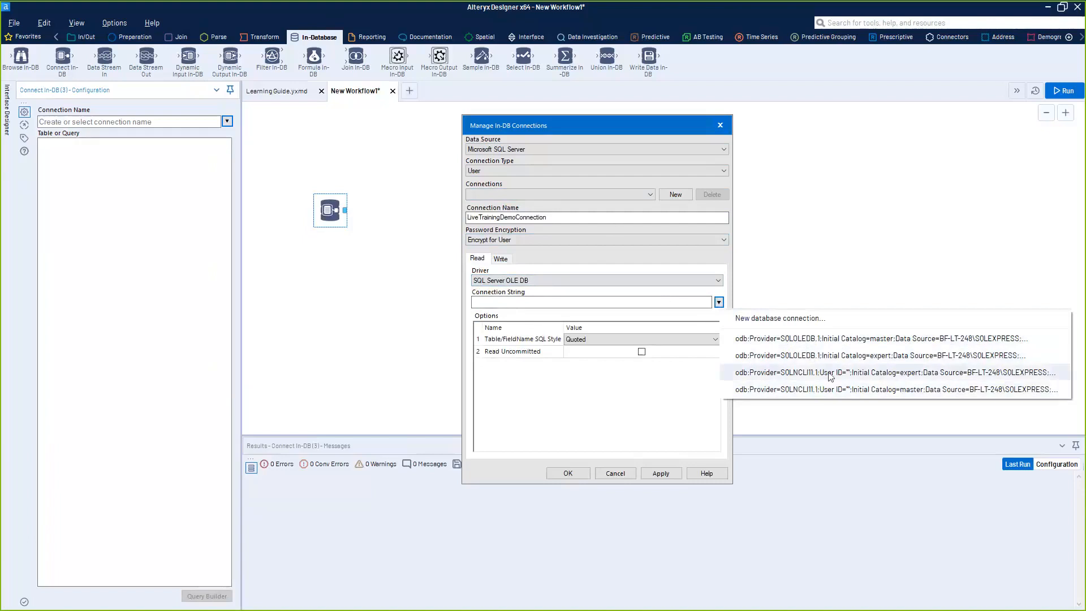
pyautogui.click(786, 320)
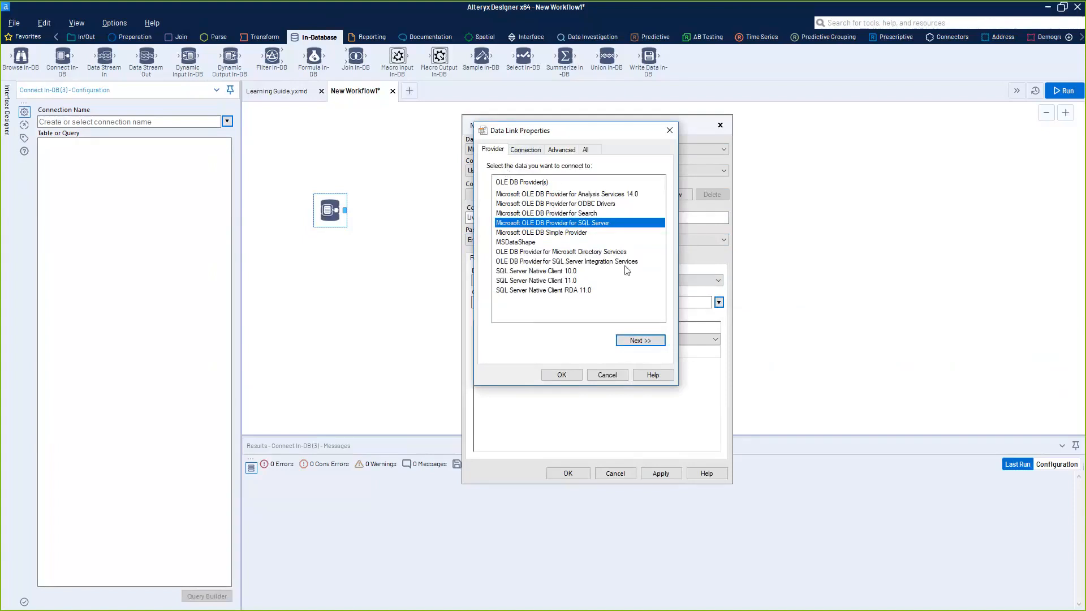
pyautogui.click(641, 340)
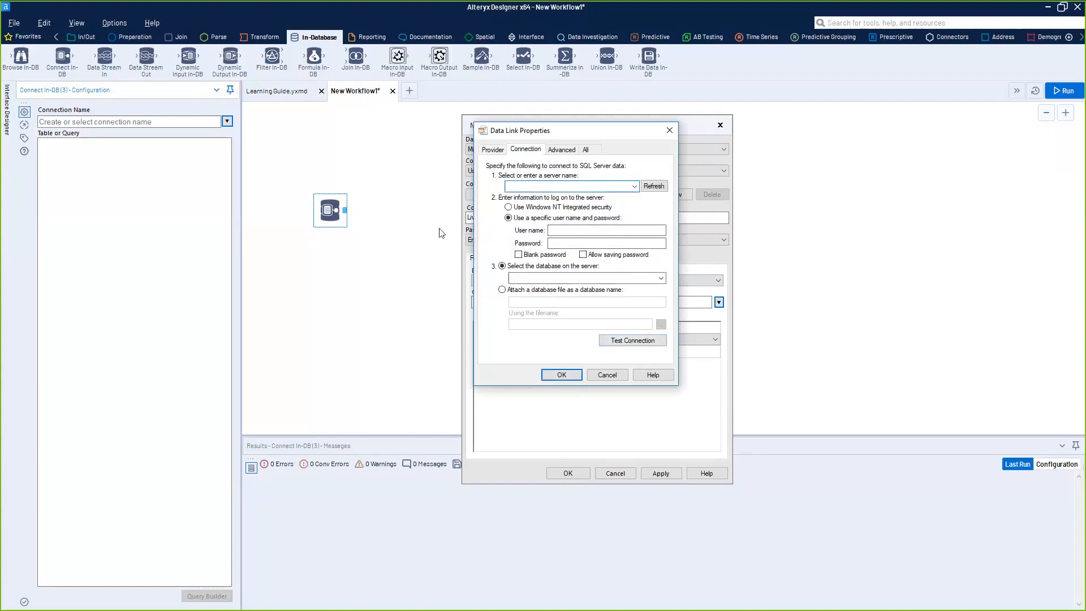
# Enter BF-LT-248\SQLEXPRESS as the server name in the data link properties
pyautogui.hotkey('alt', 'Tab')
pyautogui.click(559, 187)
pyautogui.write('BF-LT-248\\SQLEXPRESS')
pyautogui.moveTo(580, 187); pyautogui.dragTo(497, 190)
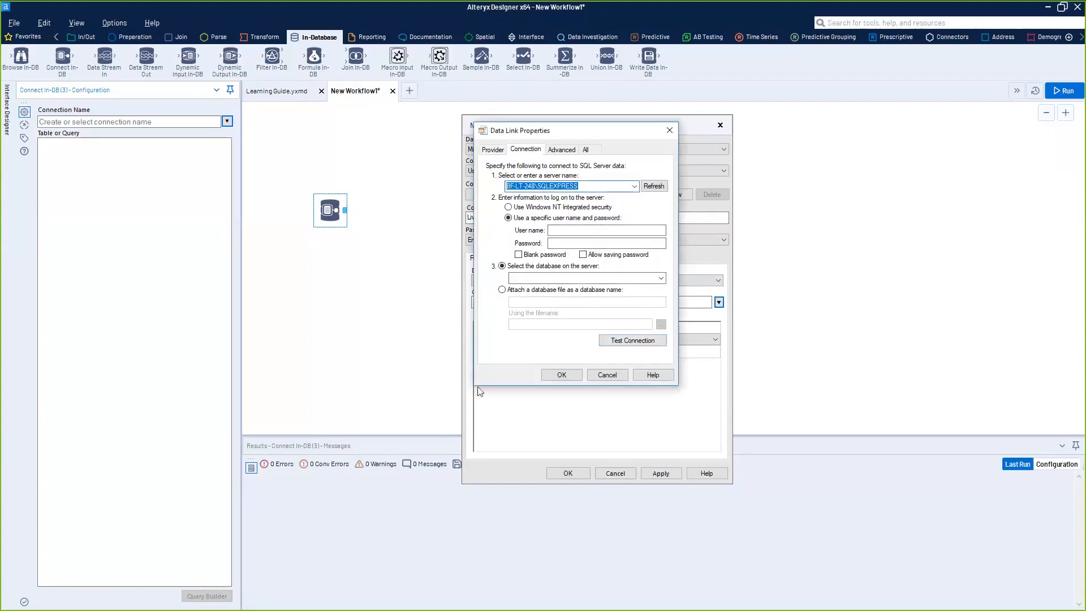
pyautogui.click(569, 190)
pyautogui.click(655, 187)
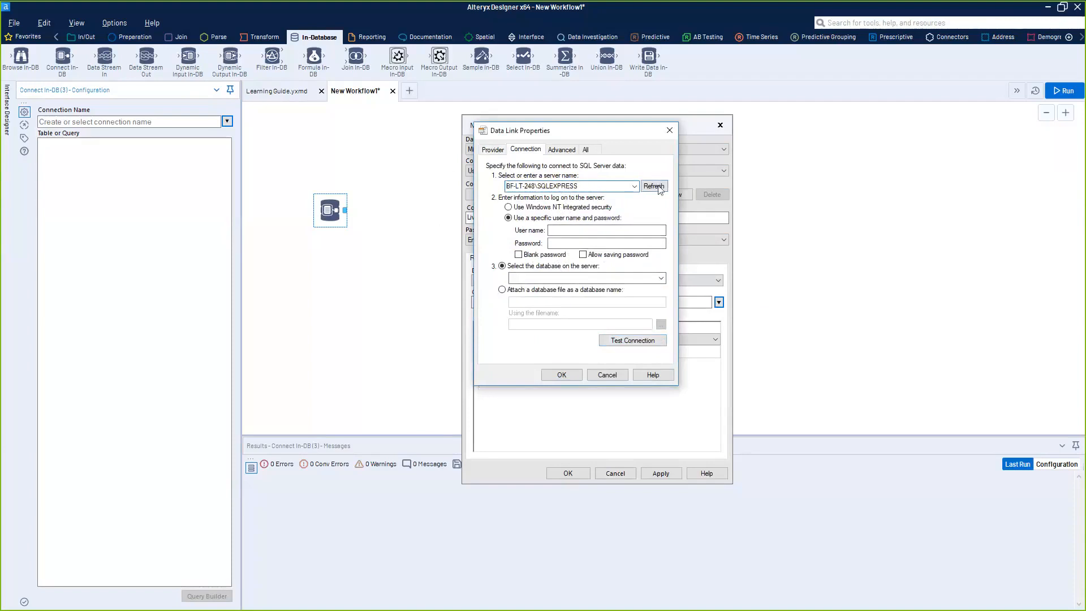
# Log on with Windows NT Integrated security and select the master database on the server
pyautogui.click(529, 208)
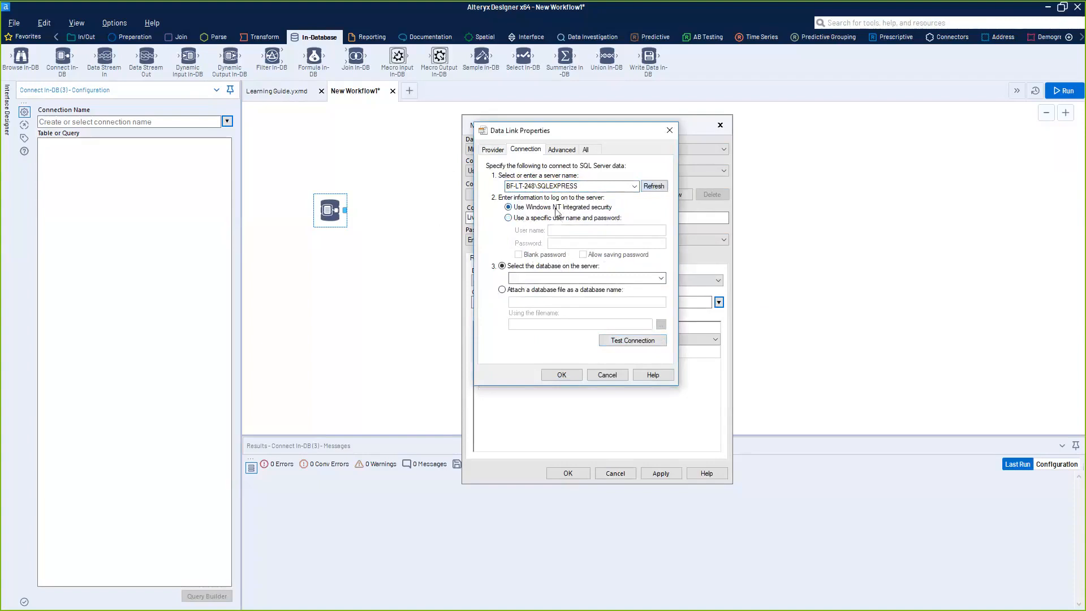
pyautogui.click(655, 187)
pyautogui.click(661, 278)
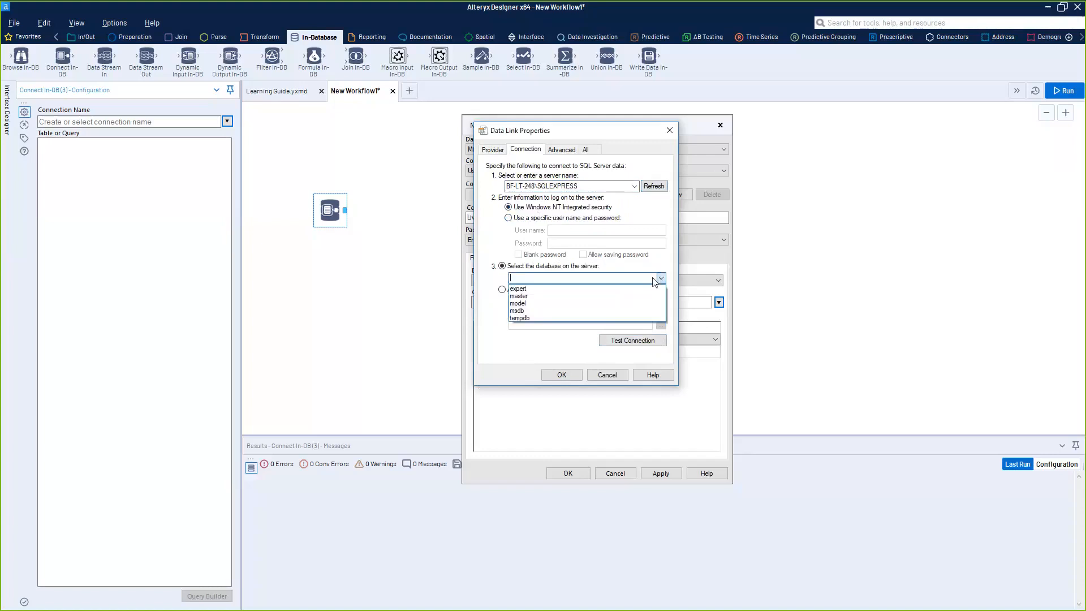
pyautogui.click(522, 298)
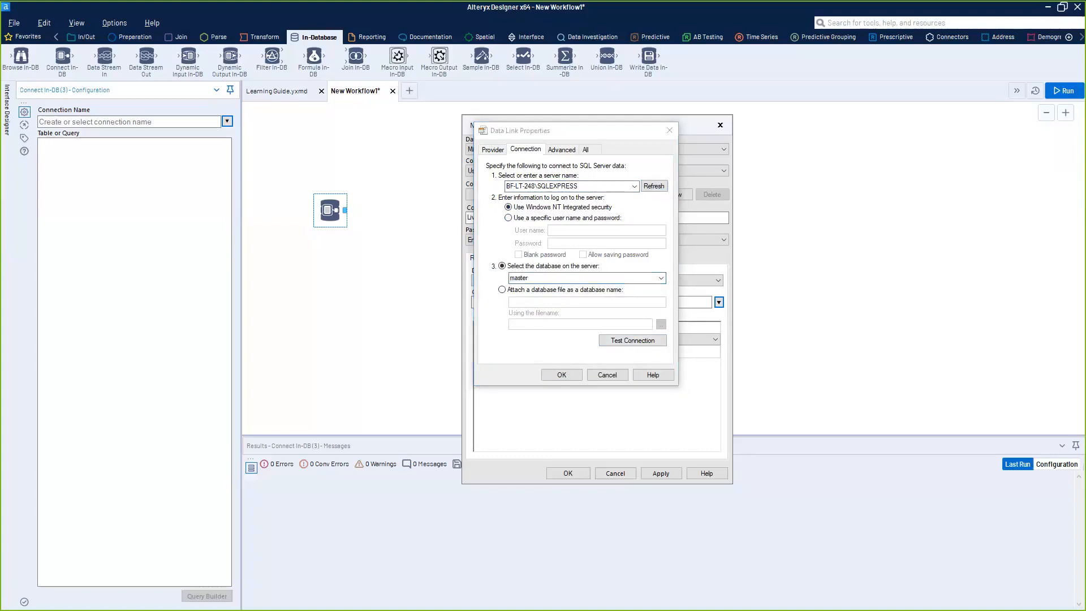
pyautogui.click(881, 249)
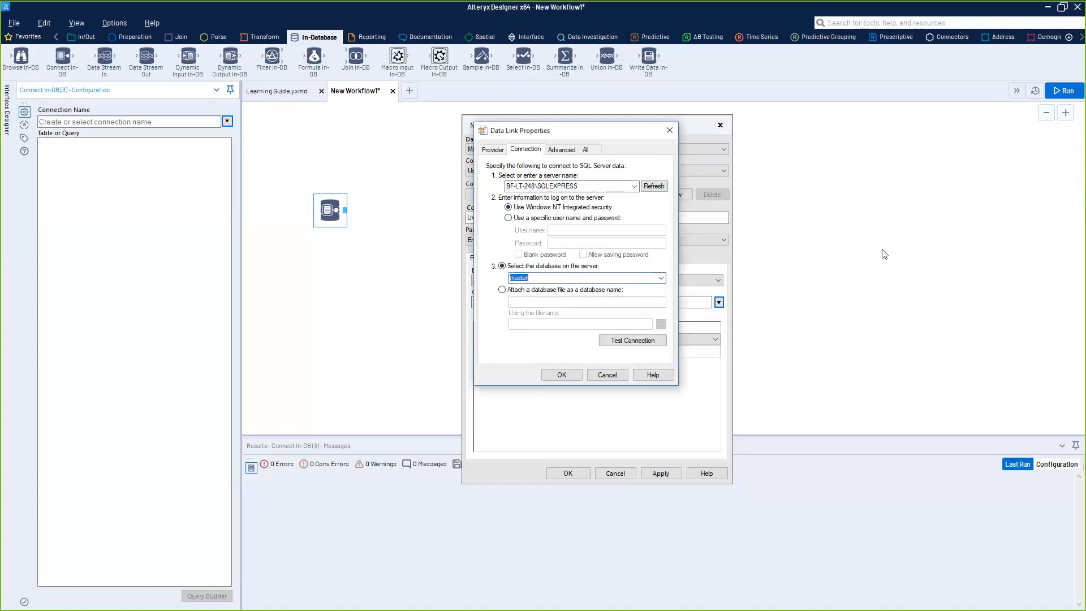
# Test the database connection and accept the data link properties
pyautogui.click(632, 339)
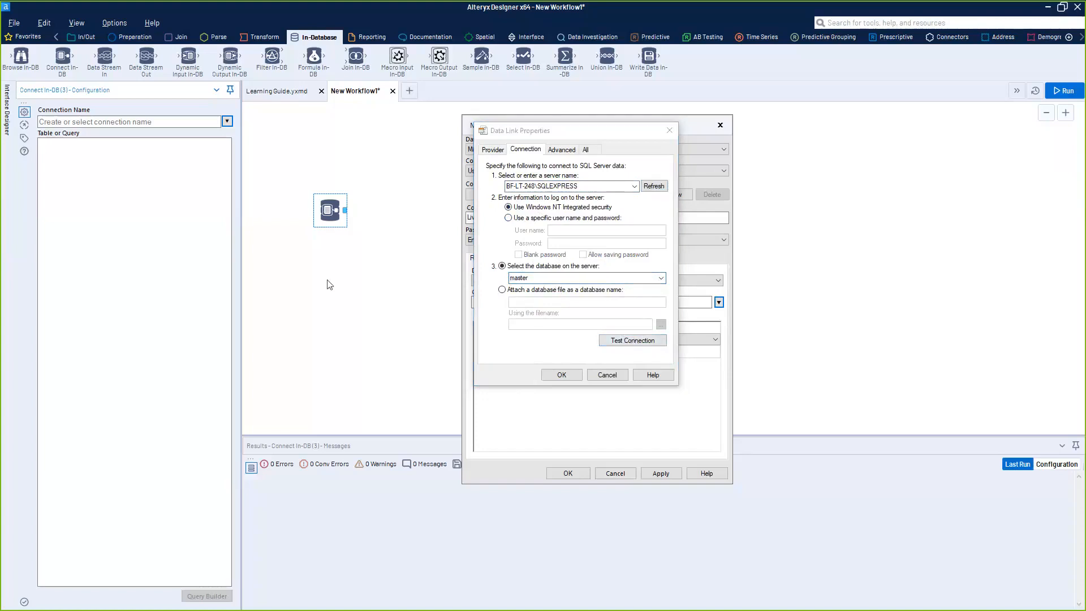
pyautogui.click(620, 343)
pyautogui.click(584, 352)
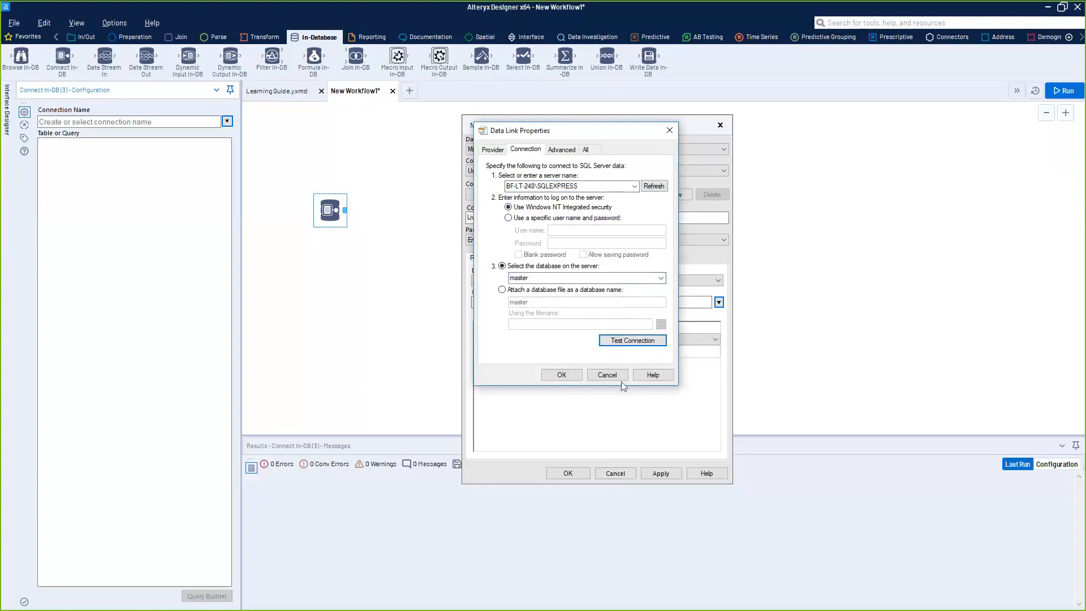
pyautogui.click(558, 375)
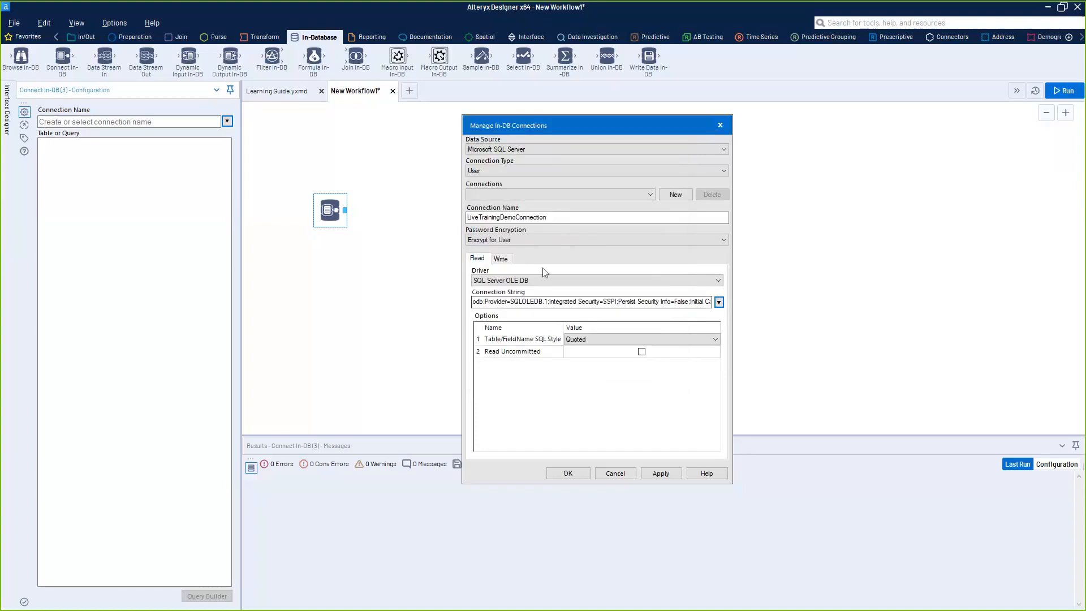
# Examine the full read connection string, including its provider, security, workstation ID and encryption entries
pyautogui.moveTo(479, 302); pyautogui.dragTo(87, 322)
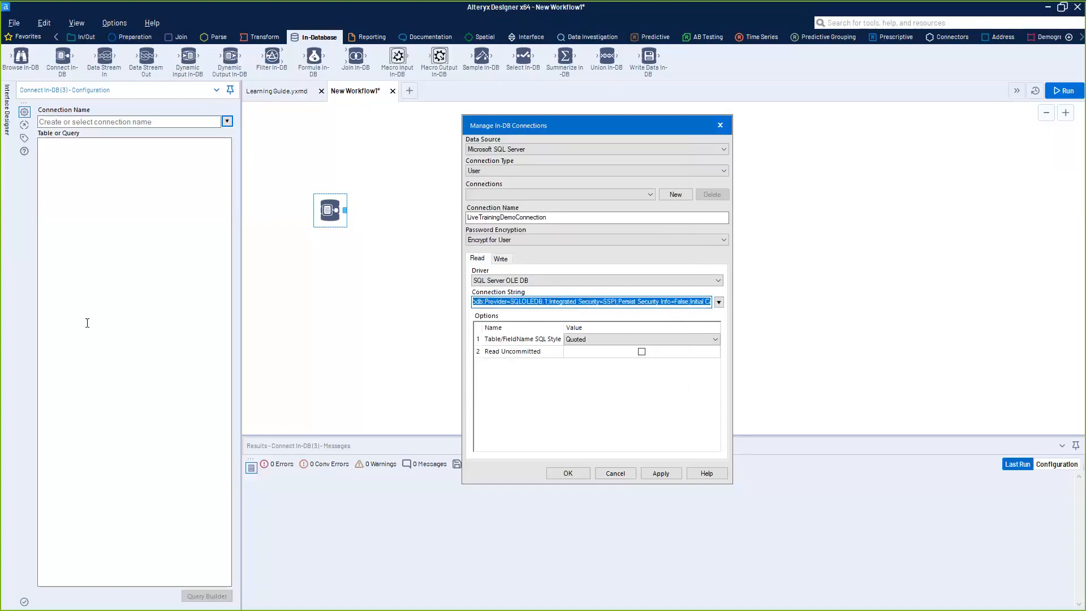
pyautogui.click(532, 300)
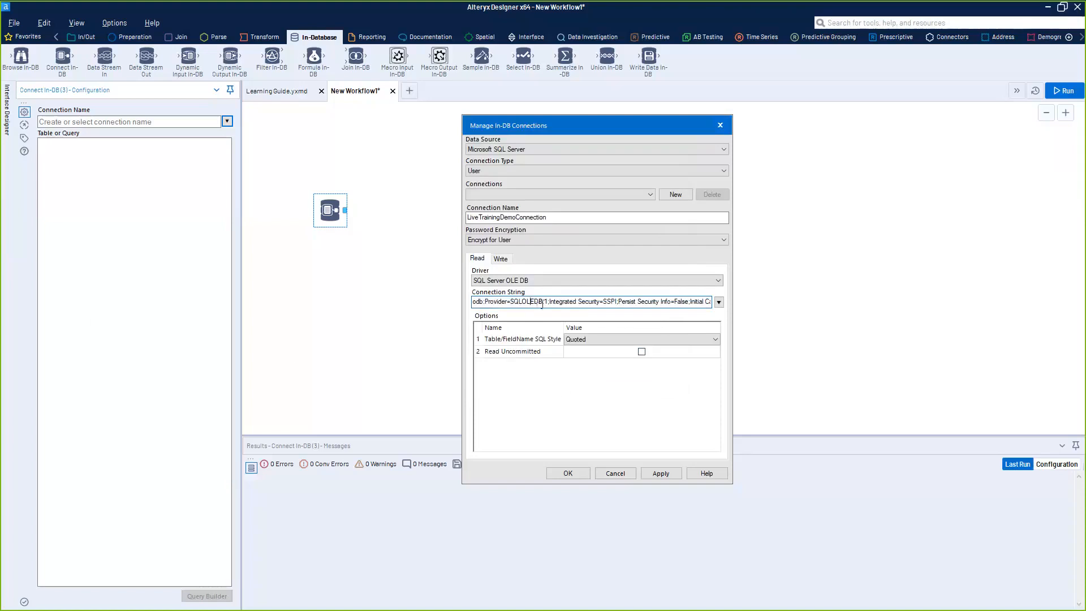
pyautogui.moveTo(542, 303); pyautogui.dragTo(771, 301)
pyautogui.click(513, 304)
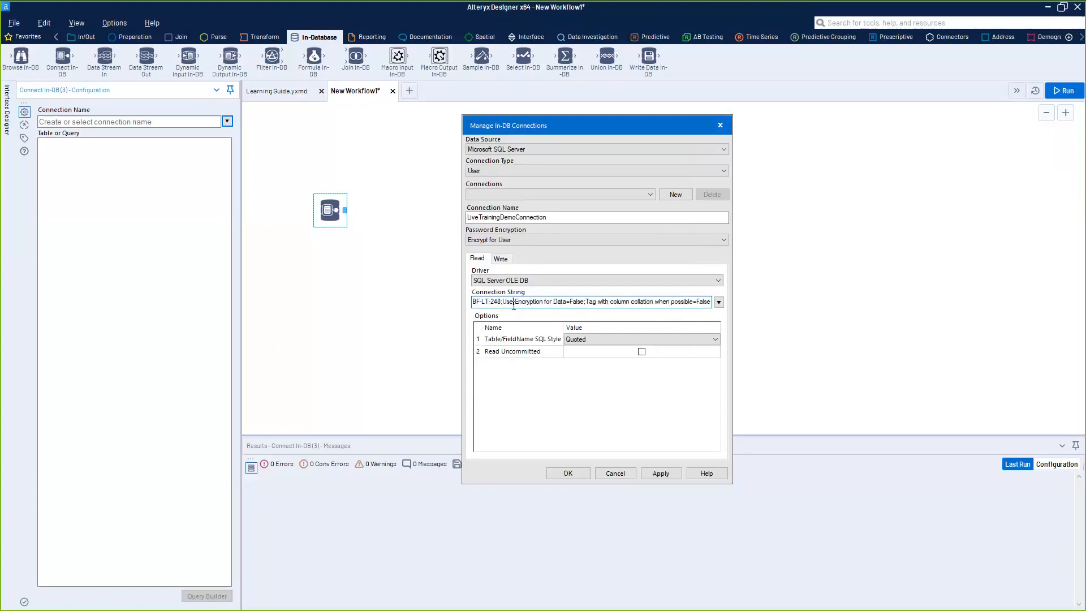
pyautogui.moveTo(557, 305); pyautogui.dragTo(473, 317)
pyautogui.click(544, 305)
pyautogui.moveTo(550, 306)
pyautogui.mouseDown()
pyautogui.moveTo(576, 306)
pyautogui.moveTo(542, 306)
pyautogui.mouseUp()
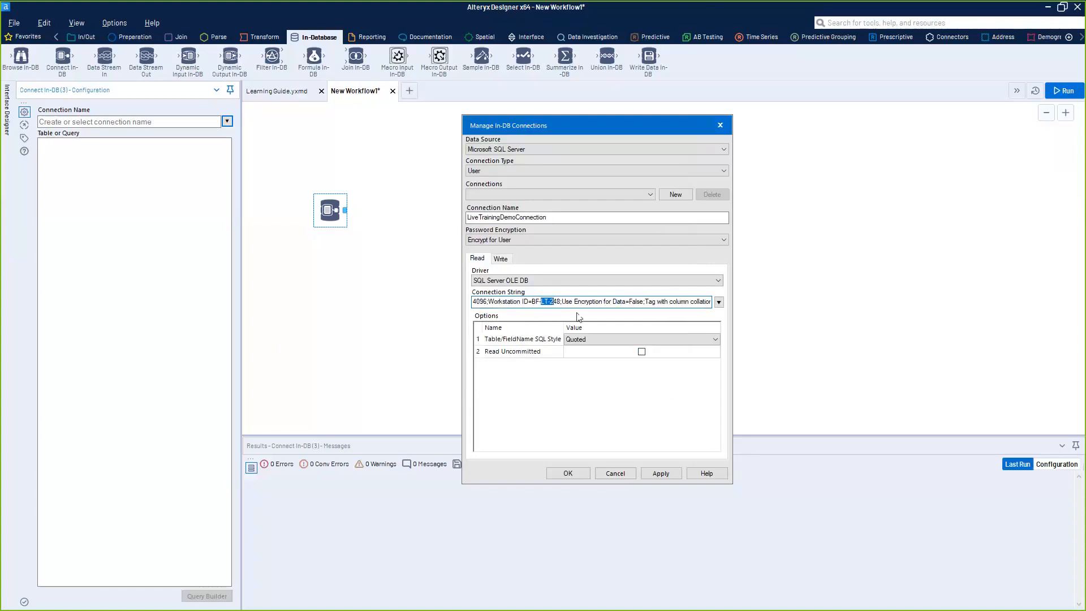
pyautogui.moveTo(626, 302); pyautogui.dragTo(503, 305)
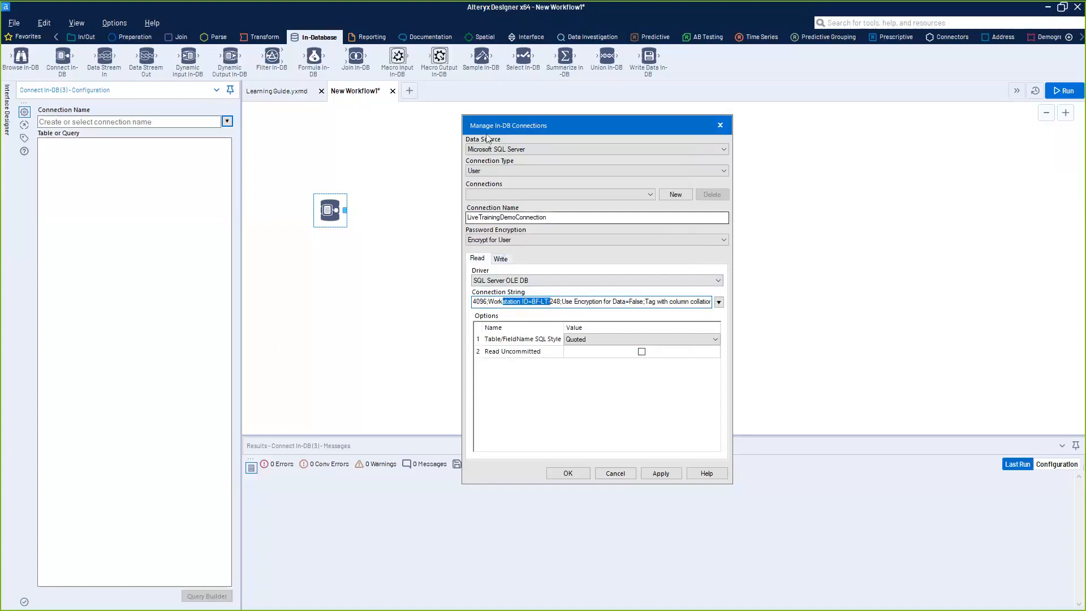
# Set the connection's write driver to Same as Read Driver and save the in-database connection
pyautogui.moveTo(529, 126); pyautogui.dragTo(497, 135)
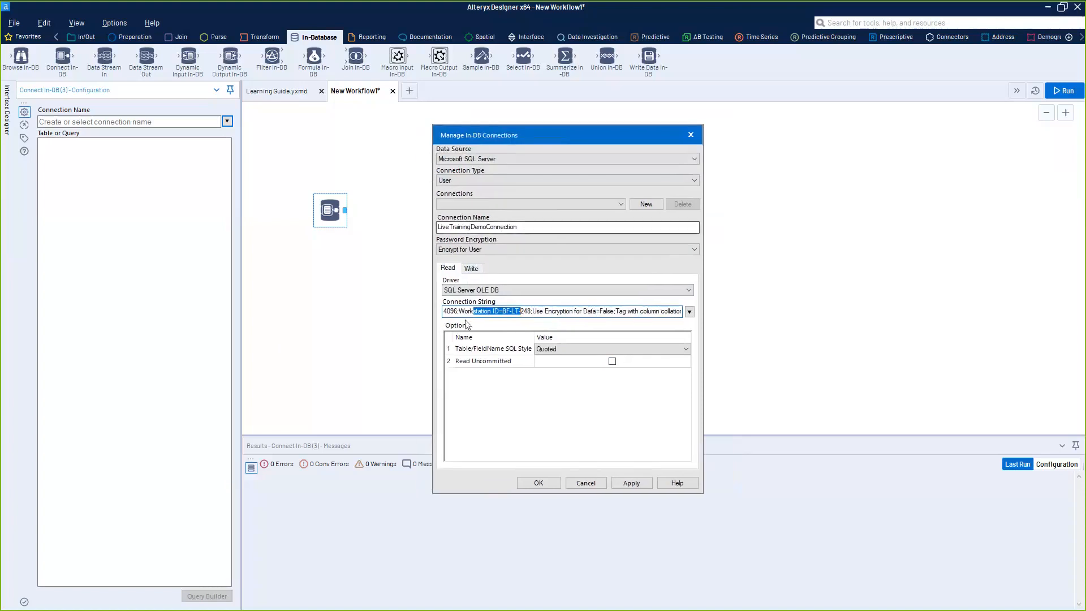
pyautogui.click(471, 267)
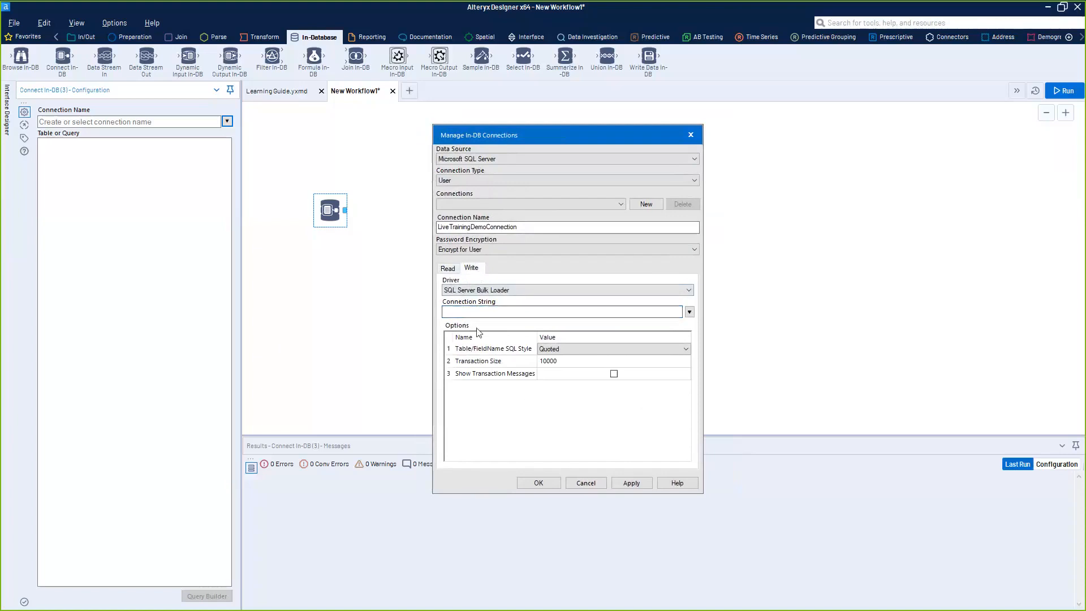
pyautogui.click(543, 482)
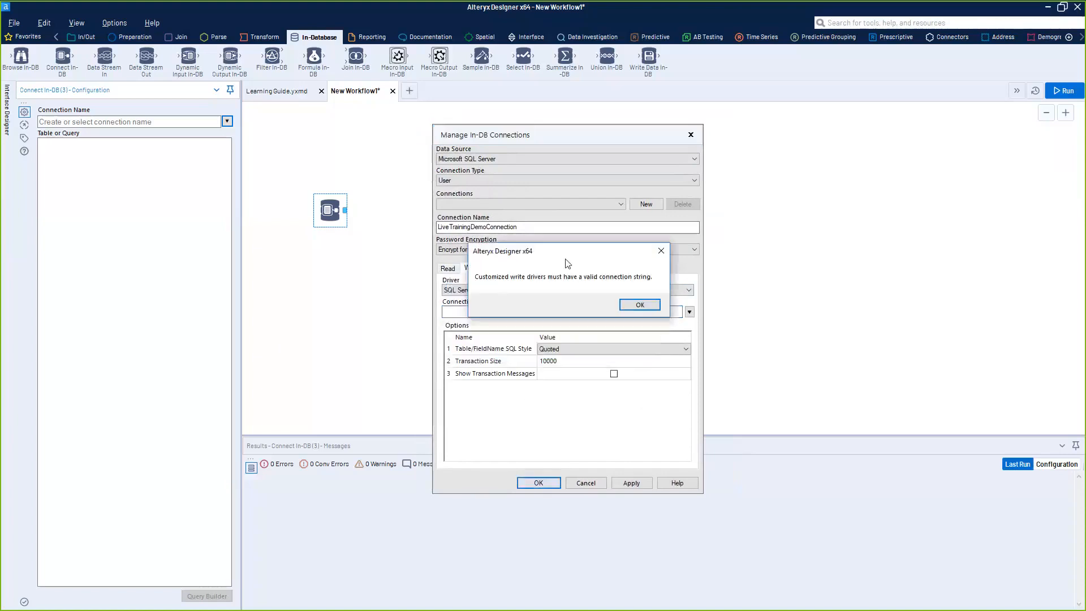
pyautogui.click(638, 304)
pyautogui.click(491, 290)
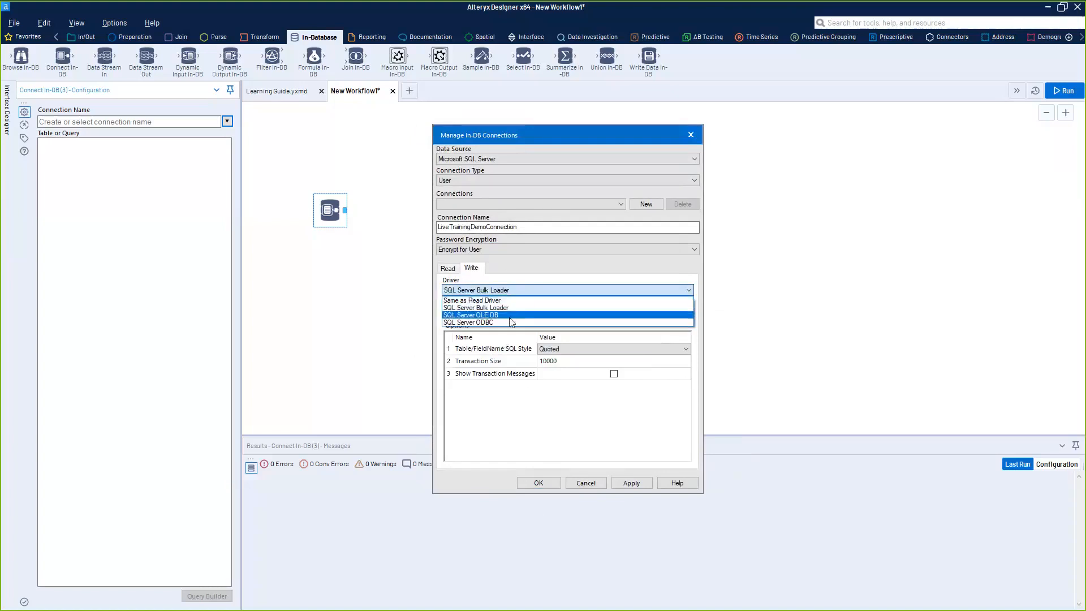
pyautogui.click(515, 300)
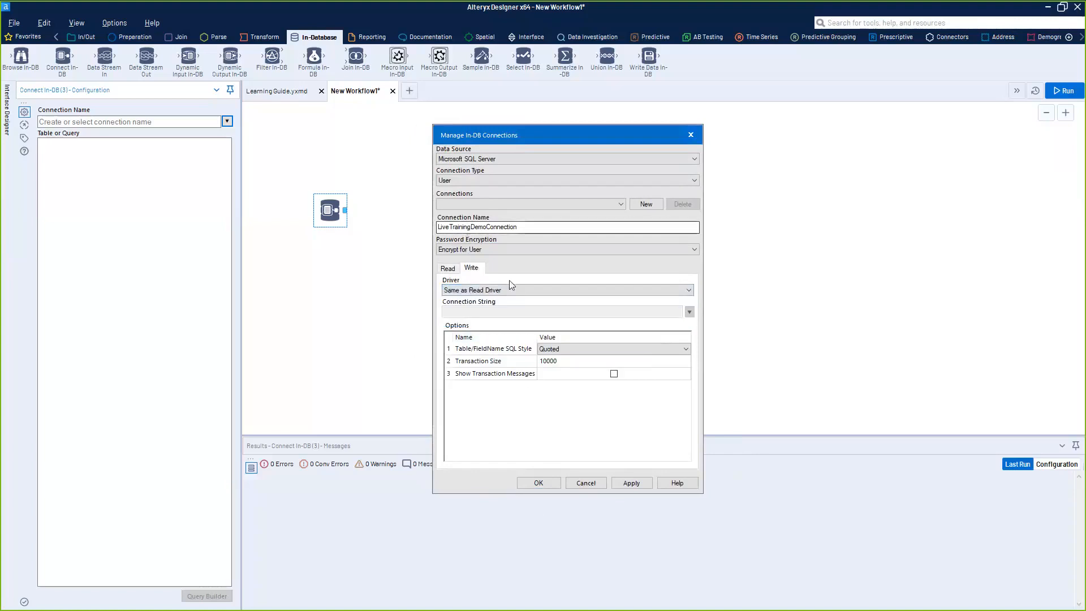
pyautogui.click(448, 269)
pyautogui.click(482, 269)
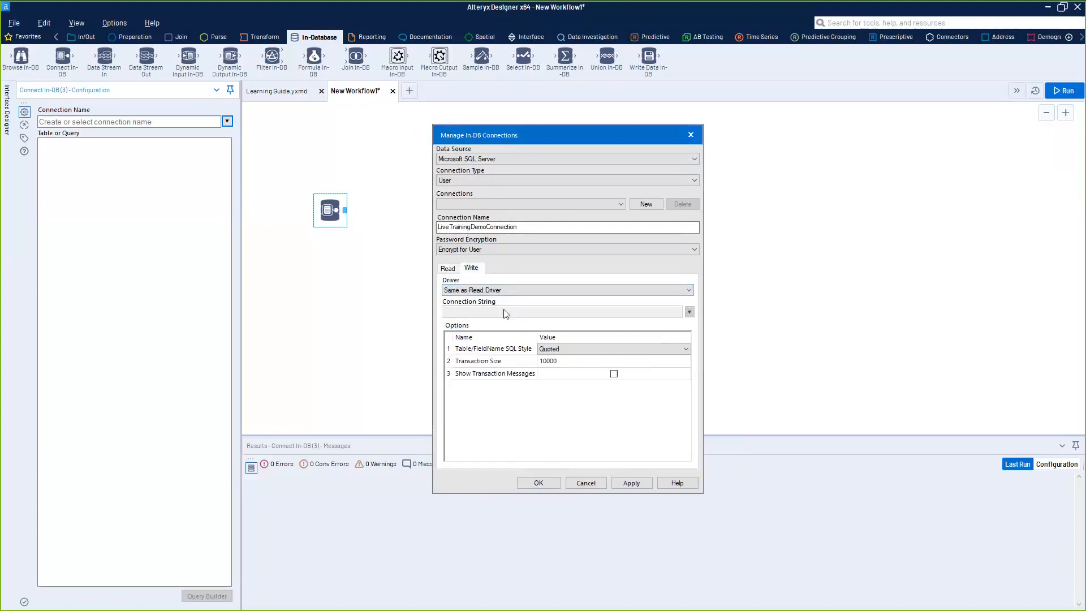
pyautogui.click(539, 483)
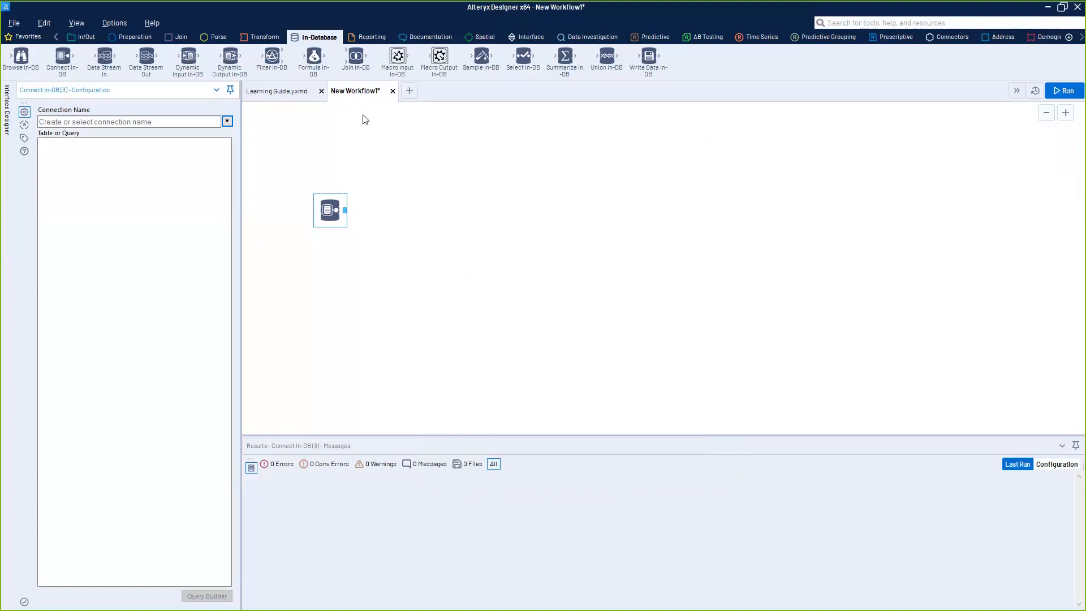
# Dismiss the table chooser and reselect LiveTrainingDemoConnection as the Connect In-DB tool's connection
pyautogui.moveTo(539, 136); pyautogui.dragTo(586, 139)
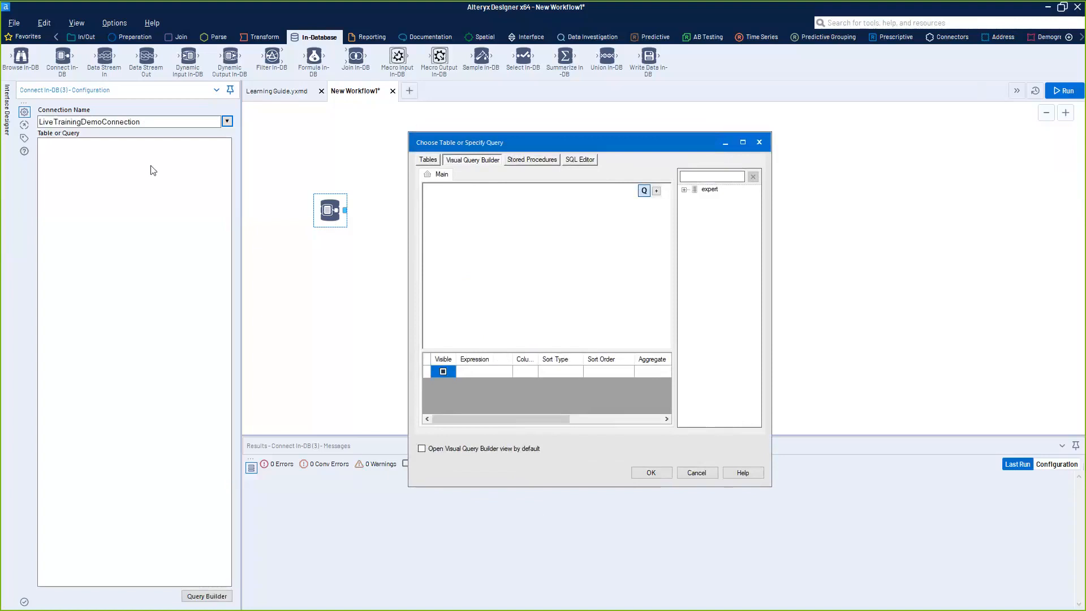
pyautogui.click(759, 143)
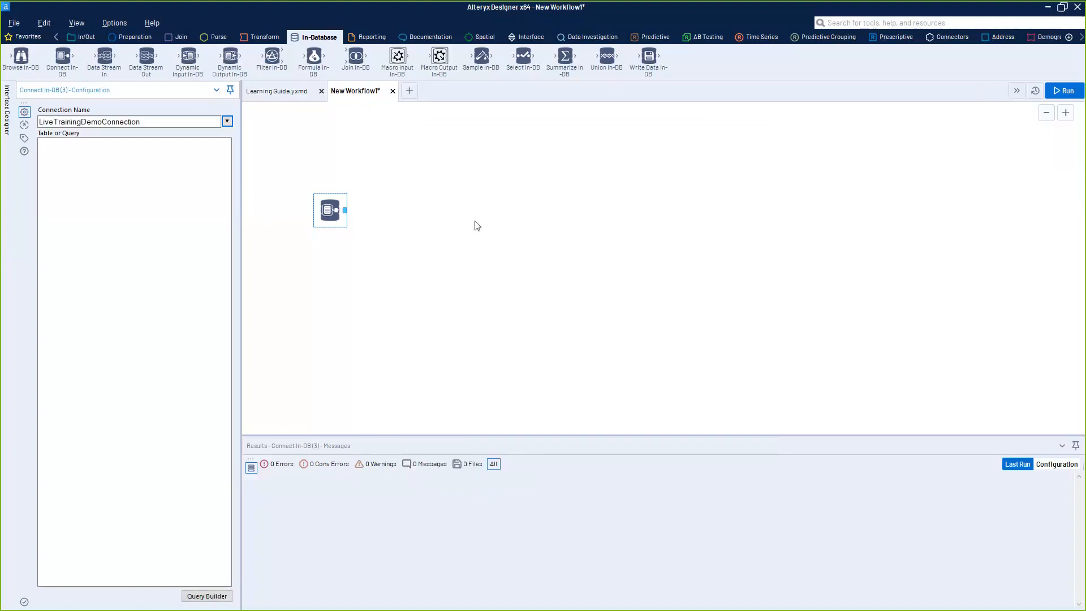
pyautogui.click(226, 121)
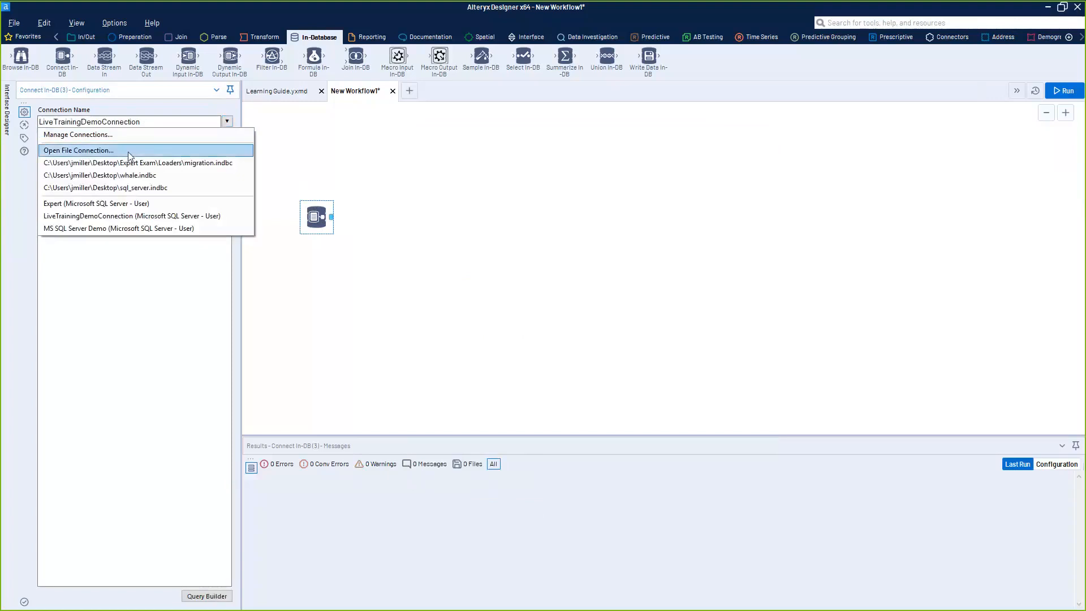
pyautogui.click(139, 216)
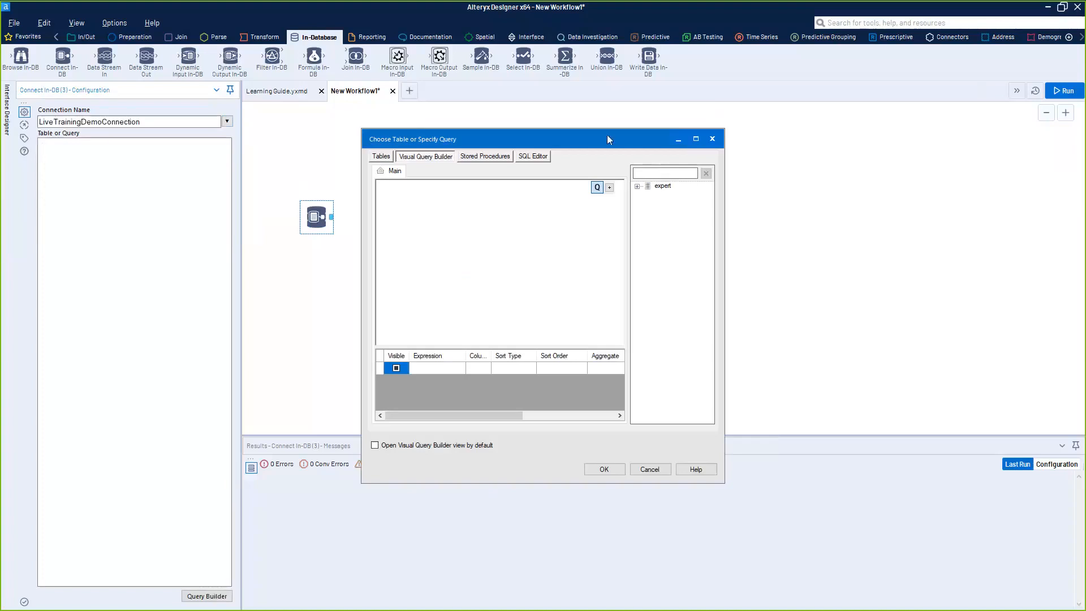
# Compare the database tables list with the Visual Query Builder view
pyautogui.click(637, 187)
pyautogui.click(380, 157)
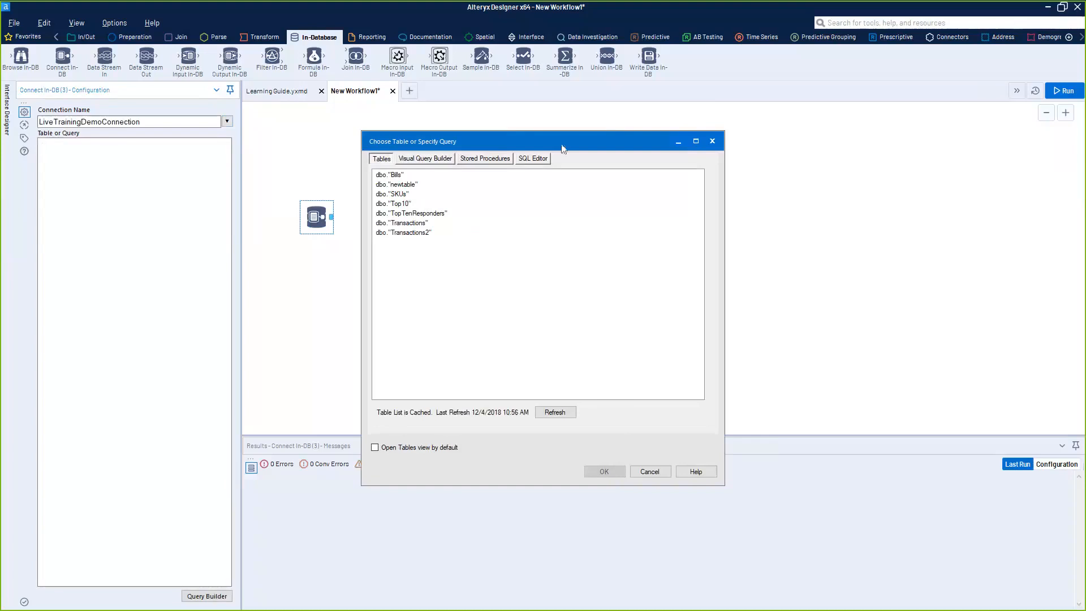
pyautogui.moveTo(560, 145); pyautogui.dragTo(704, 134)
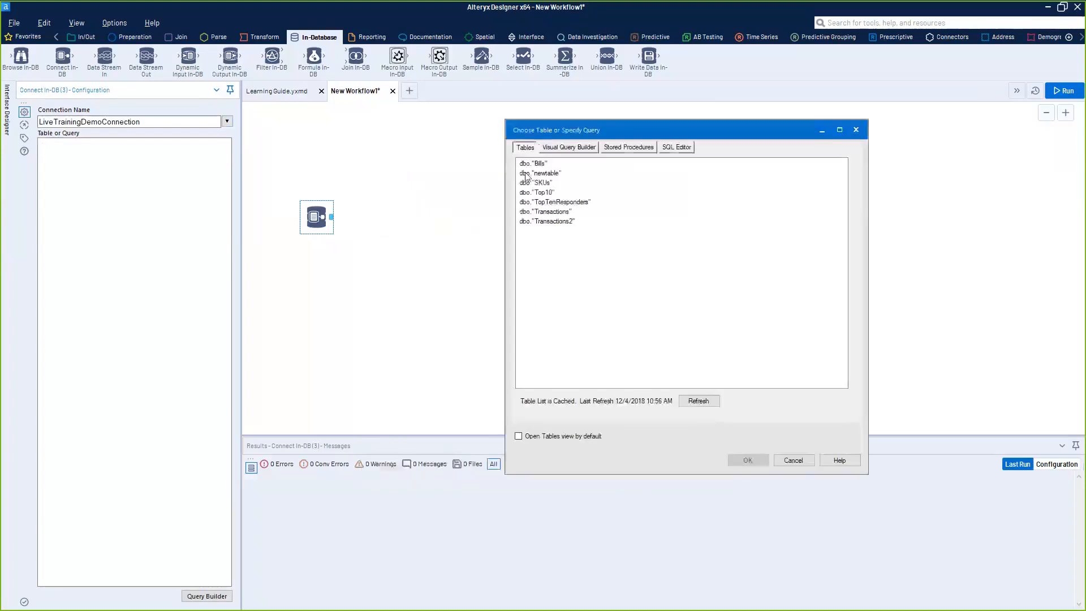
pyautogui.click(568, 147)
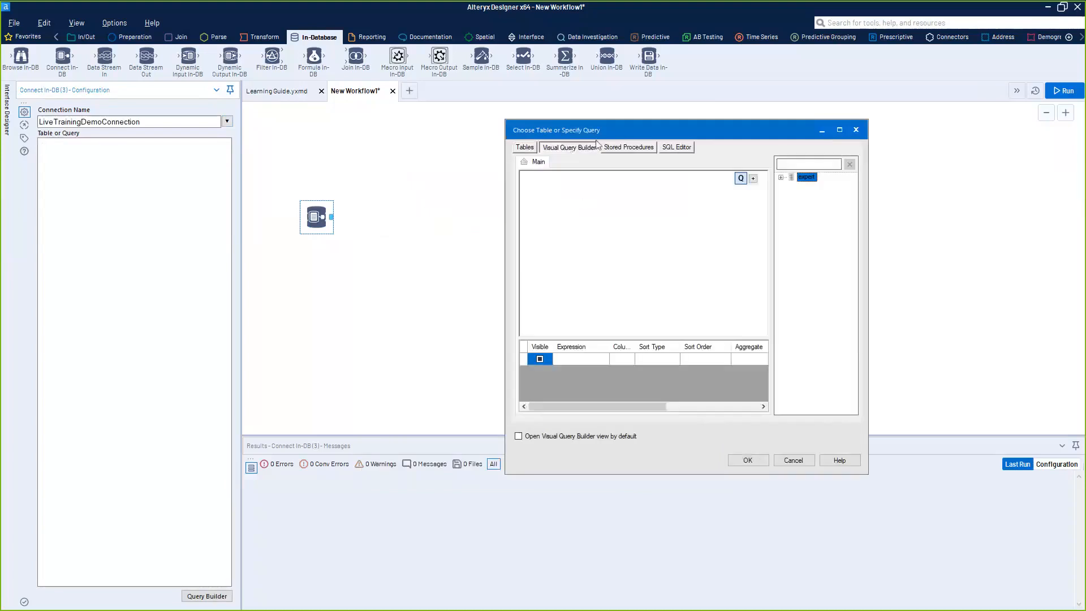
pyautogui.click(524, 148)
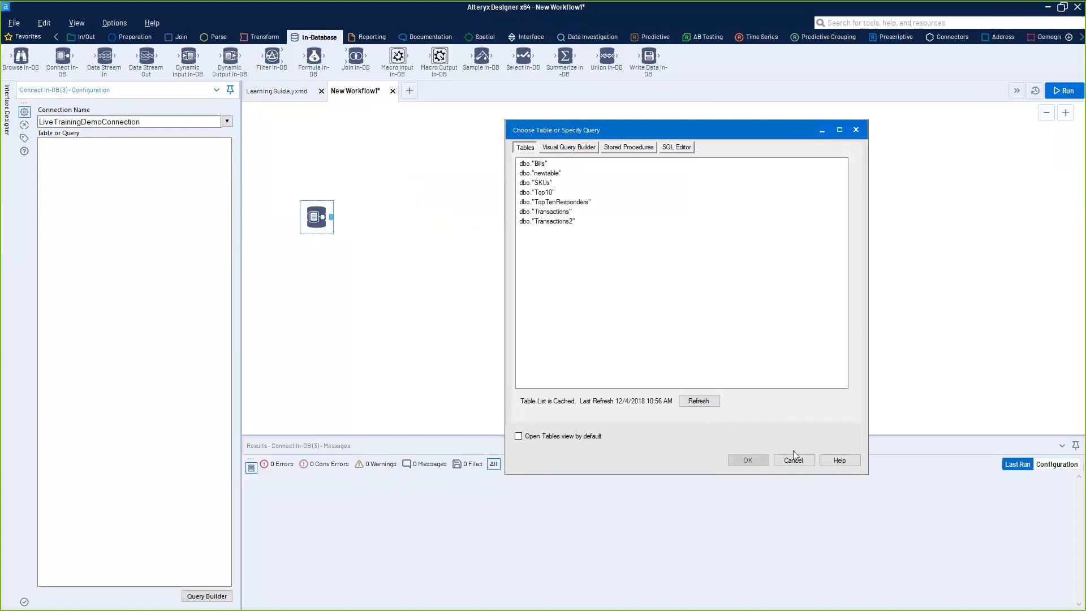
# Refresh the cached table list and choose dbo."Transactions" as the table for the Connect In-DB tool
pyautogui.click(710, 402)
pyautogui.click(553, 214)
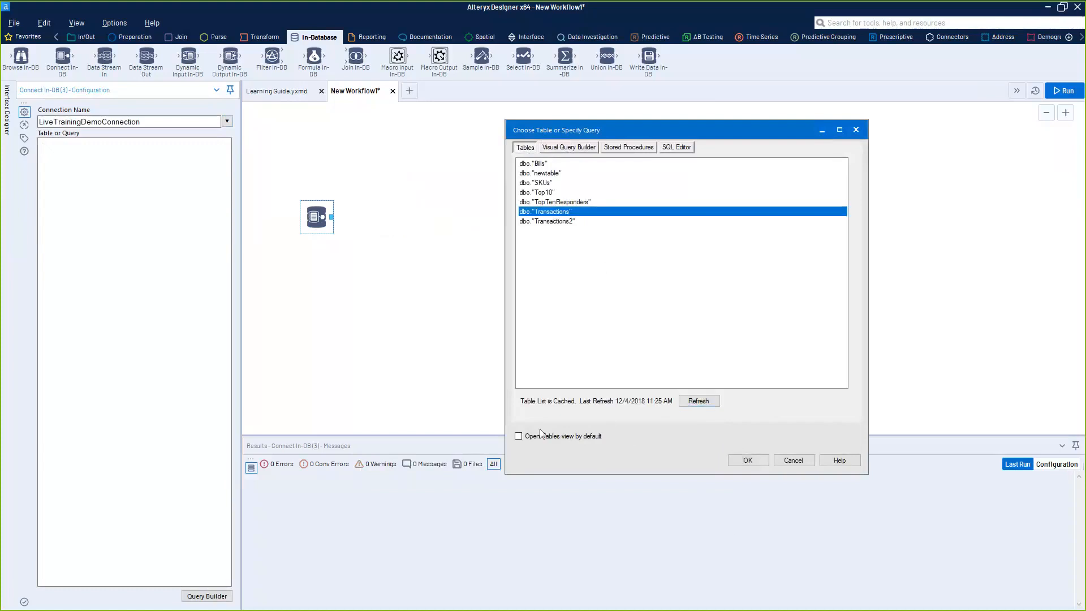
pyautogui.click(749, 462)
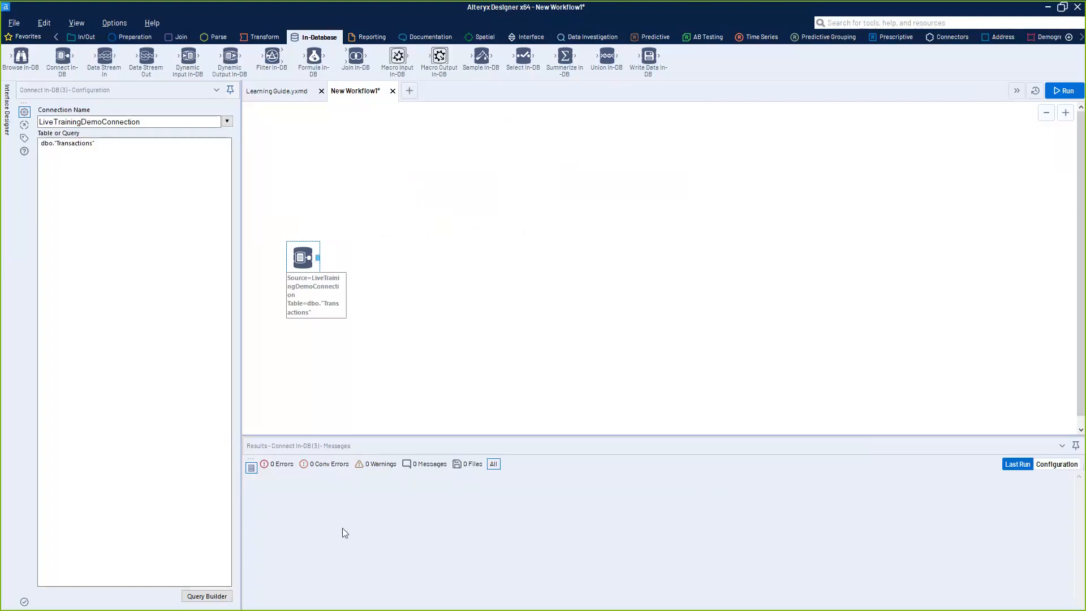
# Connect a Browse In-DB tool to the Connect In-DB output, run the workflow and space the two tools apart
pyautogui.click(341, 528)
pyautogui.click(299, 259)
pyautogui.moveTo(21, 57); pyautogui.dragTo(351, 250)
pyautogui.hotkey('ctrl', 'r')
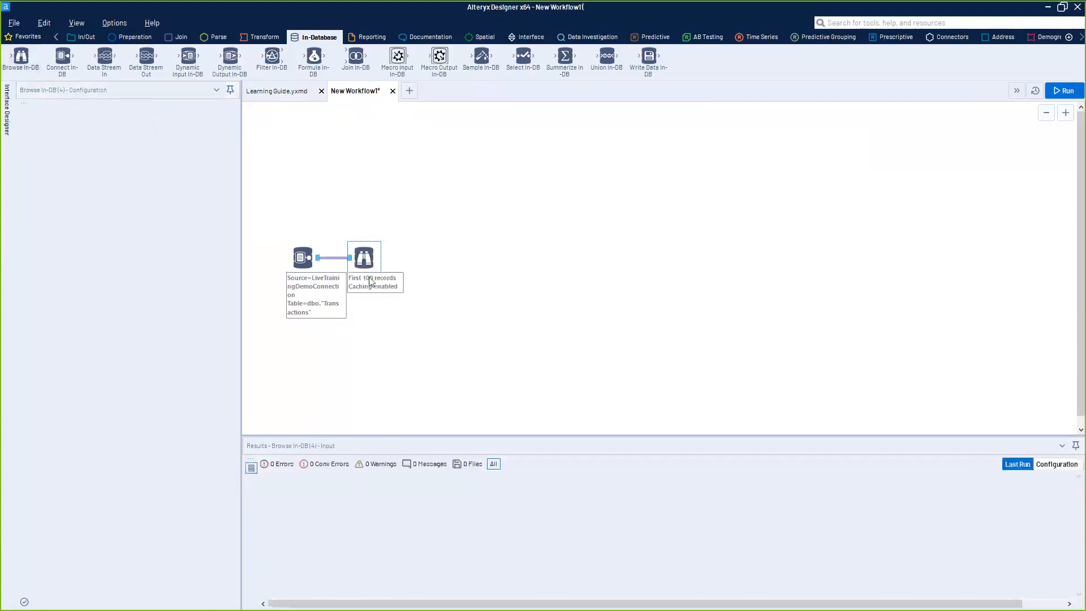
pyautogui.moveTo(363, 259); pyautogui.dragTo(390, 259)
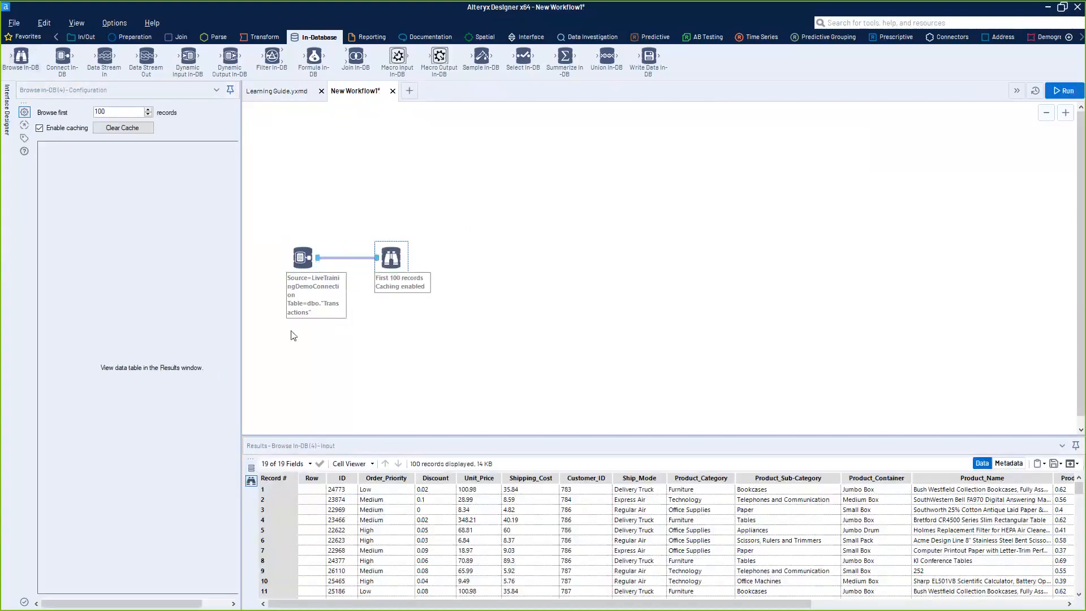
# Examine the Transactions records and fields returned by the Browse In-DB tool
pyautogui.moveTo(422, 532); pyautogui.dragTo(1058, 571)
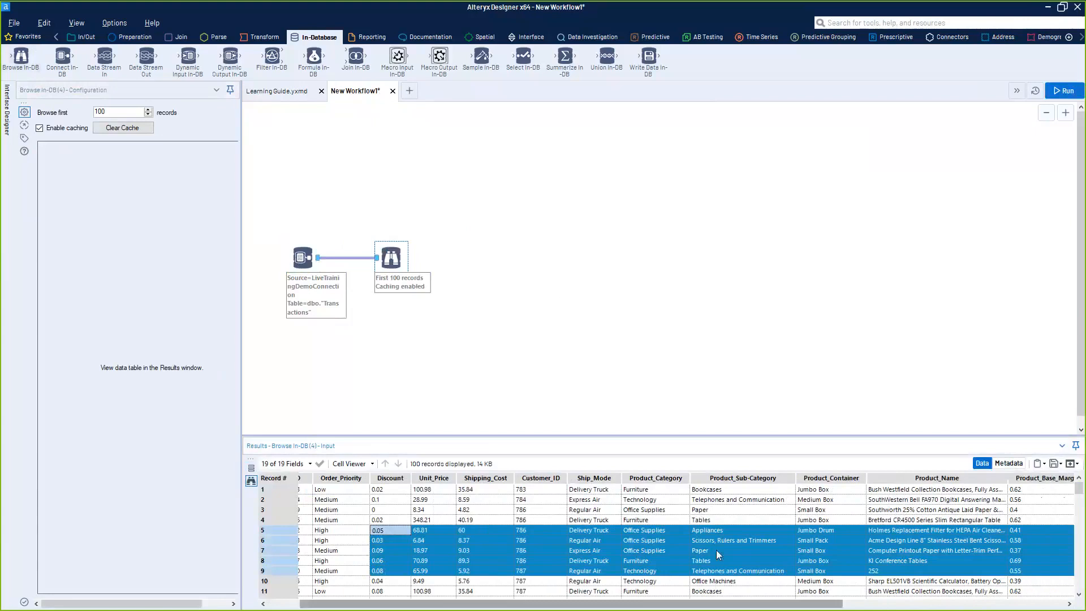
pyautogui.click(718, 556)
pyautogui.scroll(-5, 726, 565)
pyautogui.scroll(5, 727, 566)
pyautogui.moveTo(390, 531); pyautogui.dragTo(1047, 572)
pyautogui.moveTo(962, 541); pyautogui.dragTo(283, 486)
# Reposition the Browse In-DB tool on the canvas, below and to the right of the Connect In-DB tool
pyautogui.moveTo(390, 258); pyautogui.dragTo(389, 338)
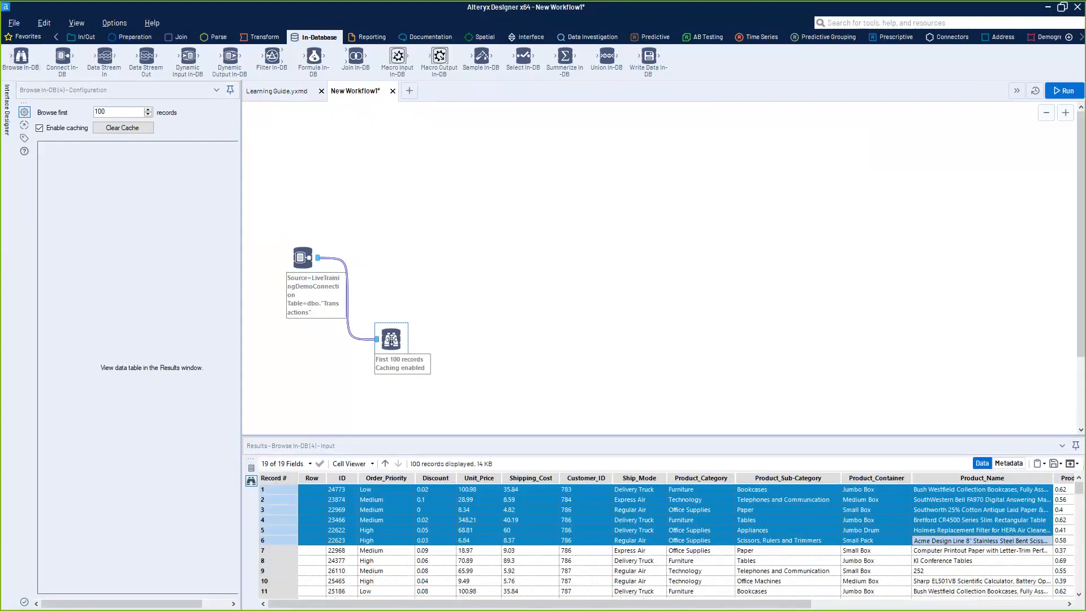
pyautogui.moveTo(390, 339); pyautogui.dragTo(390, 353)
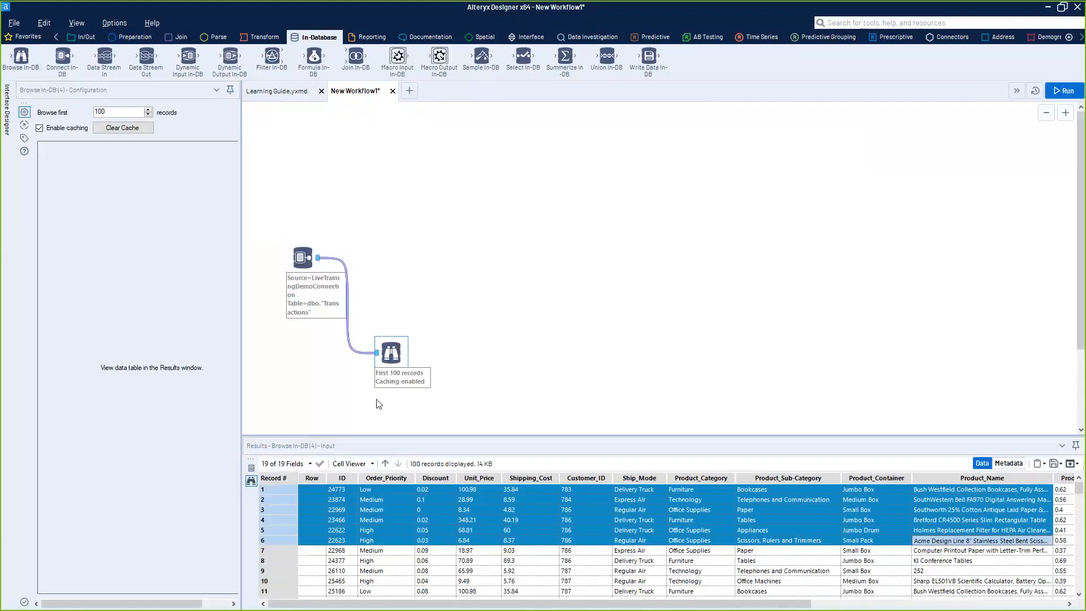
pyautogui.moveTo(392, 349)
pyautogui.mouseDown()
pyautogui.moveTo(384, 288)
pyautogui.moveTo(378, 309)
pyautogui.mouseUp()
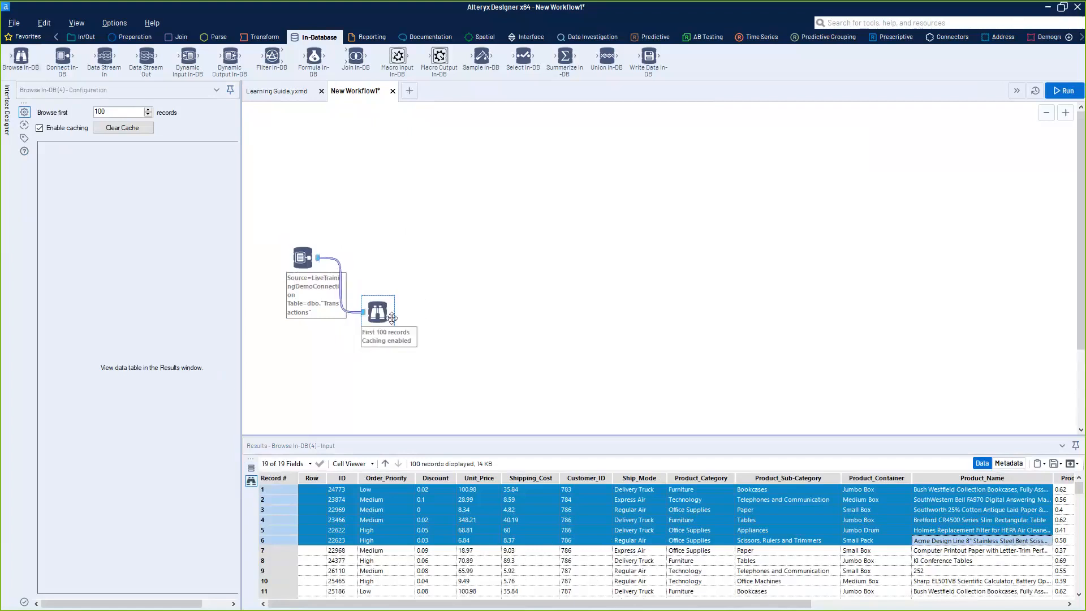
pyautogui.moveTo(555, 508); pyautogui.dragTo(679, 545)
pyautogui.moveTo(1066, 562); pyautogui.dragTo(293, 492)
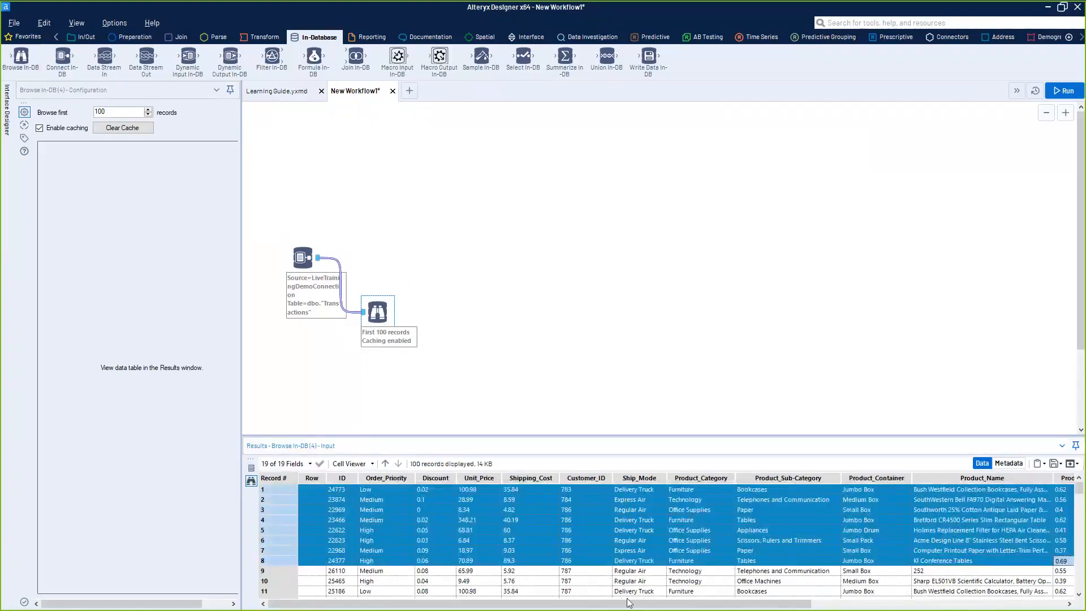
pyautogui.moveTo(379, 310); pyautogui.dragTo(445, 315)
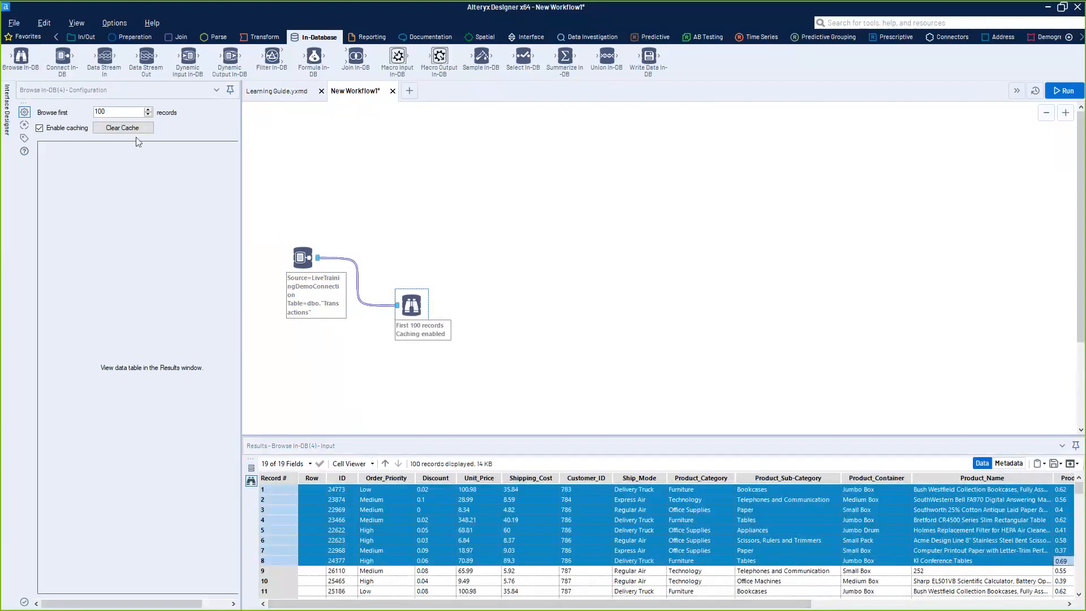
pyautogui.moveTo(405, 304); pyautogui.dragTo(378, 297)
pyautogui.moveTo(117, 110); pyautogui.dragTo(102, 115)
pyautogui.moveTo(383, 294); pyautogui.dragTo(397, 306)
pyautogui.click(472, 346)
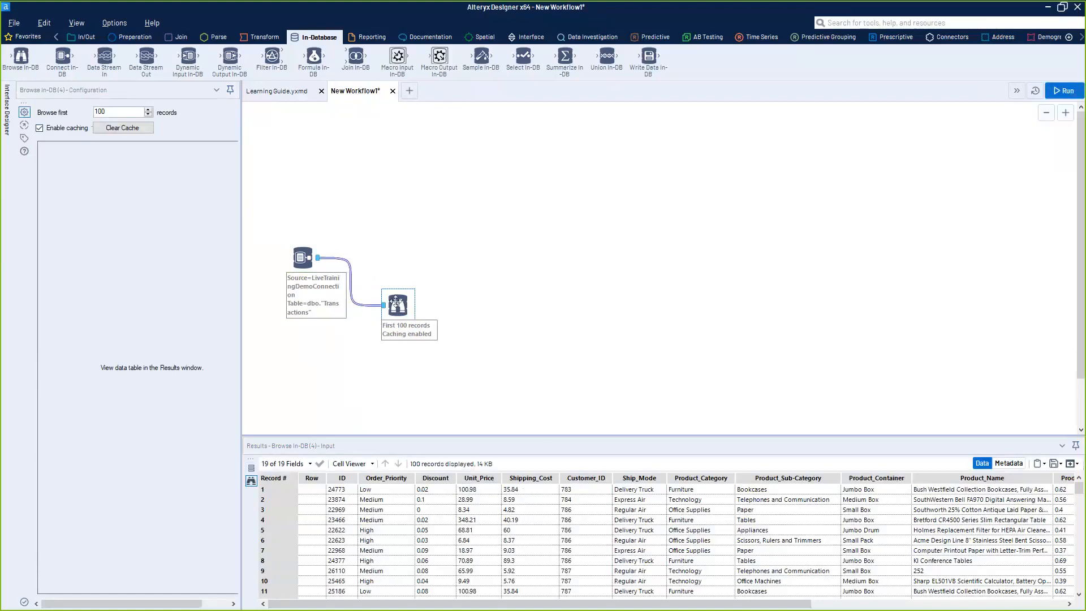
pyautogui.moveTo(392, 296); pyautogui.dragTo(392, 302)
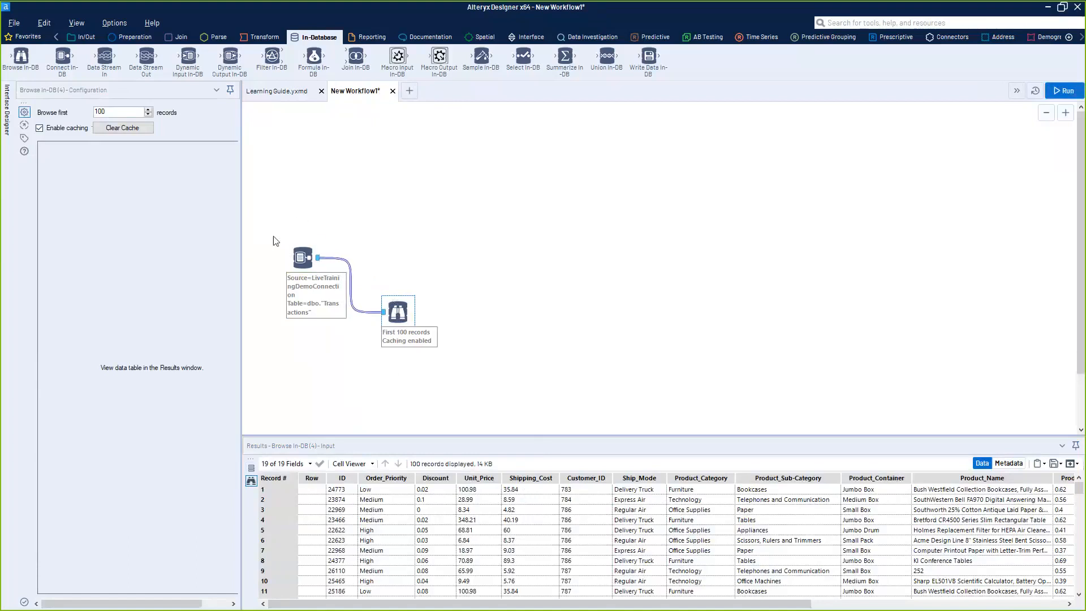
# Insert a Select In-DB tool between Connect In-DB and Browse In-DB and space the three tools apart on the canvas
pyautogui.moveTo(406, 315); pyautogui.dragTo(406, 329)
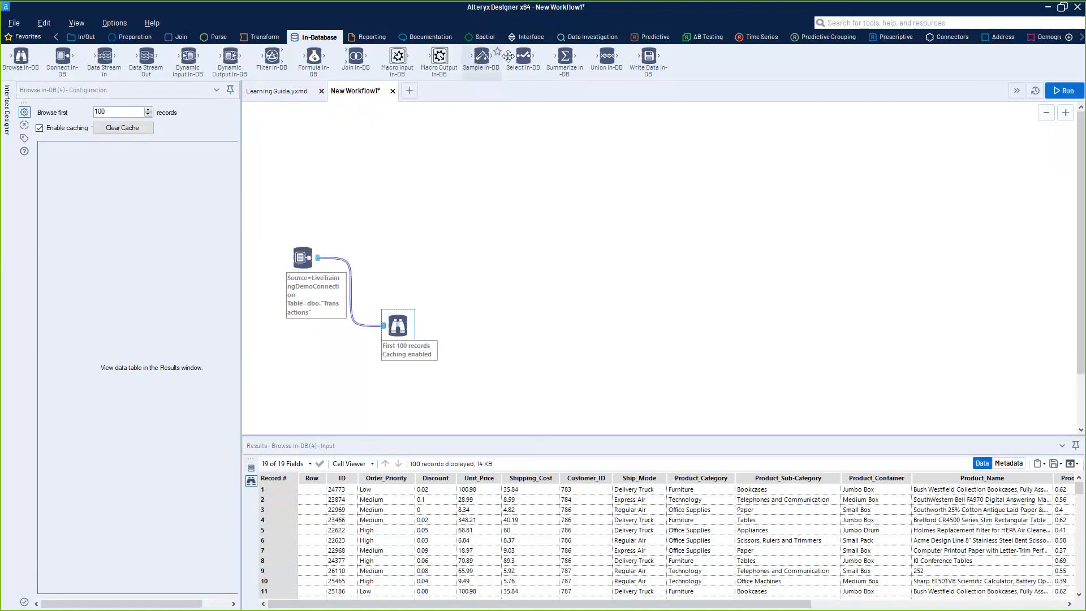
pyautogui.click(353, 299)
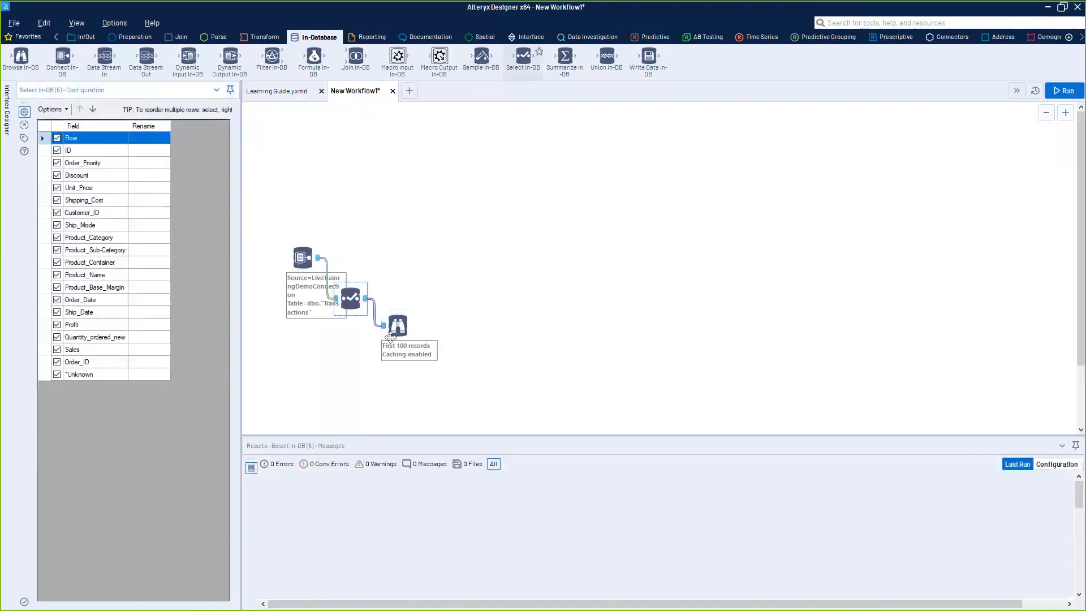
pyautogui.click(407, 333)
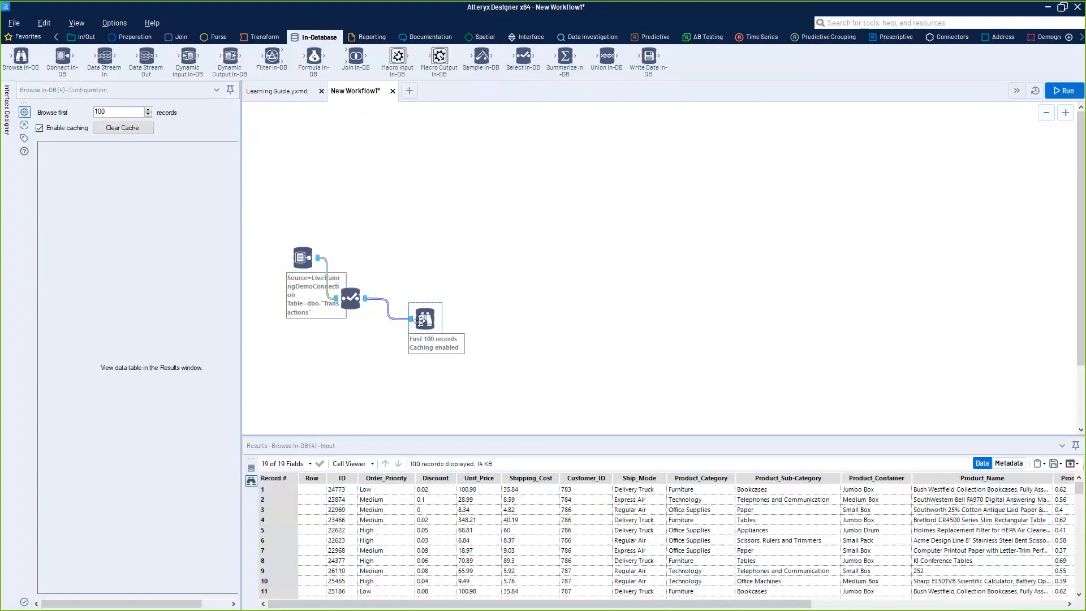
pyautogui.moveTo(394, 327); pyautogui.dragTo(394, 327)
pyautogui.click(350, 298)
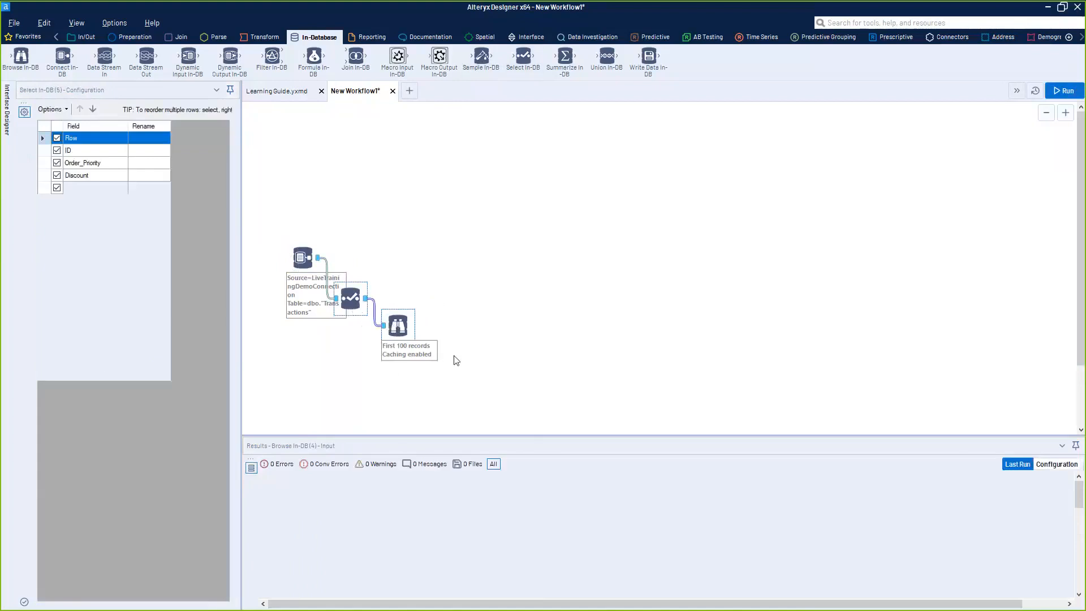
pyautogui.moveTo(354, 294); pyautogui.dragTo(361, 260)
pyautogui.click(395, 324)
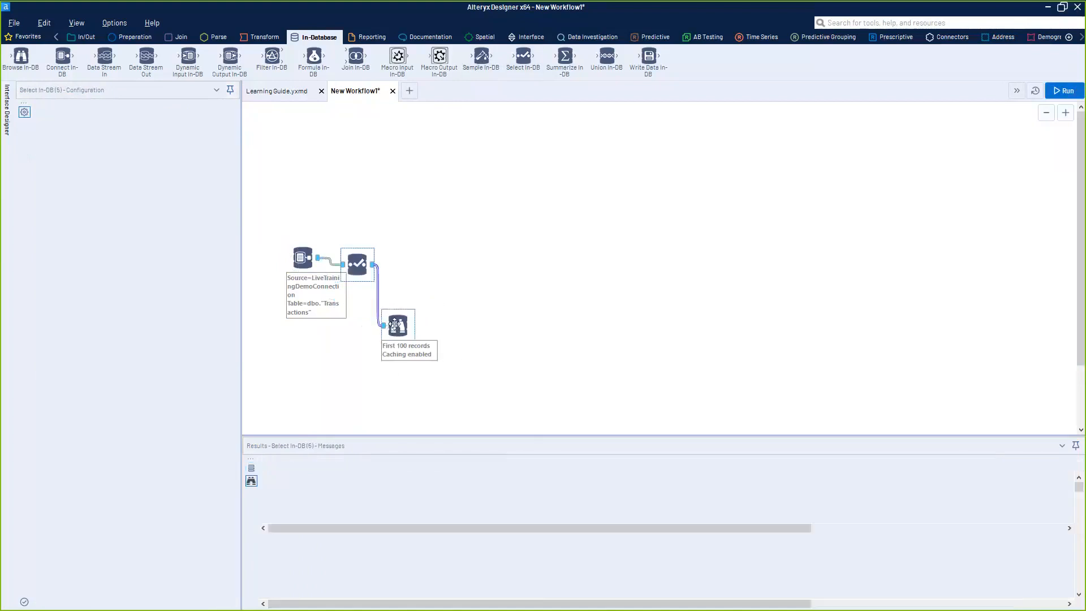
pyautogui.moveTo(394, 324); pyautogui.dragTo(364, 258)
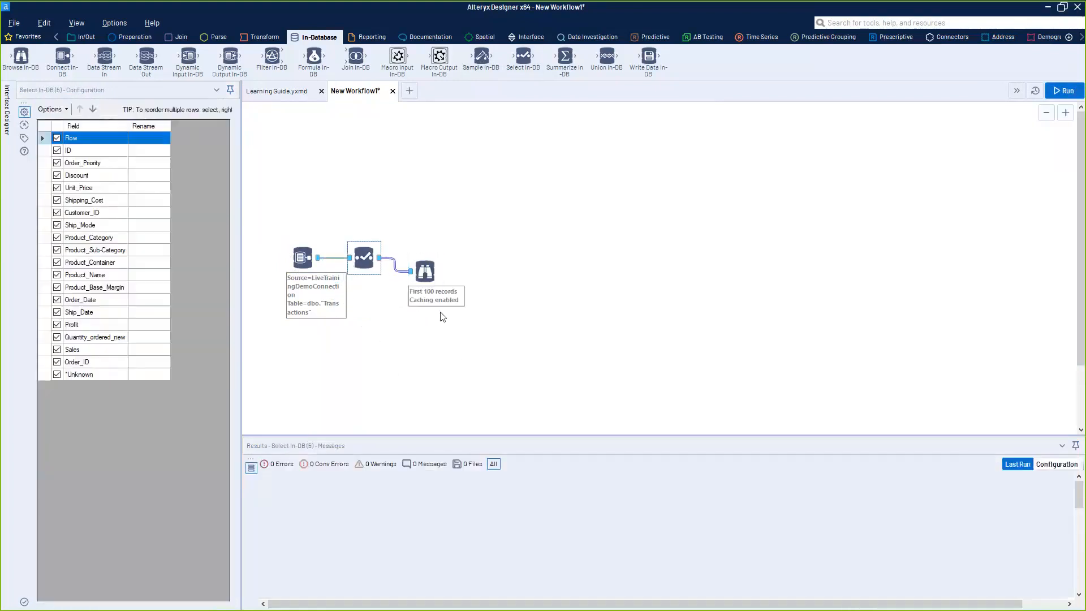
pyautogui.moveTo(429, 268); pyautogui.dragTo(432, 299)
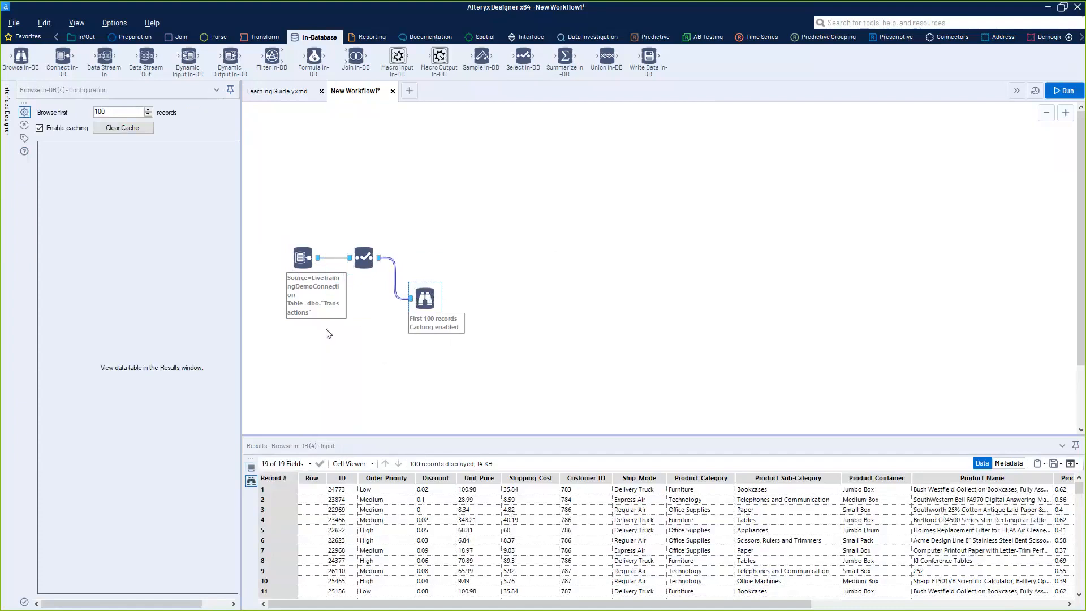
pyautogui.click(373, 260)
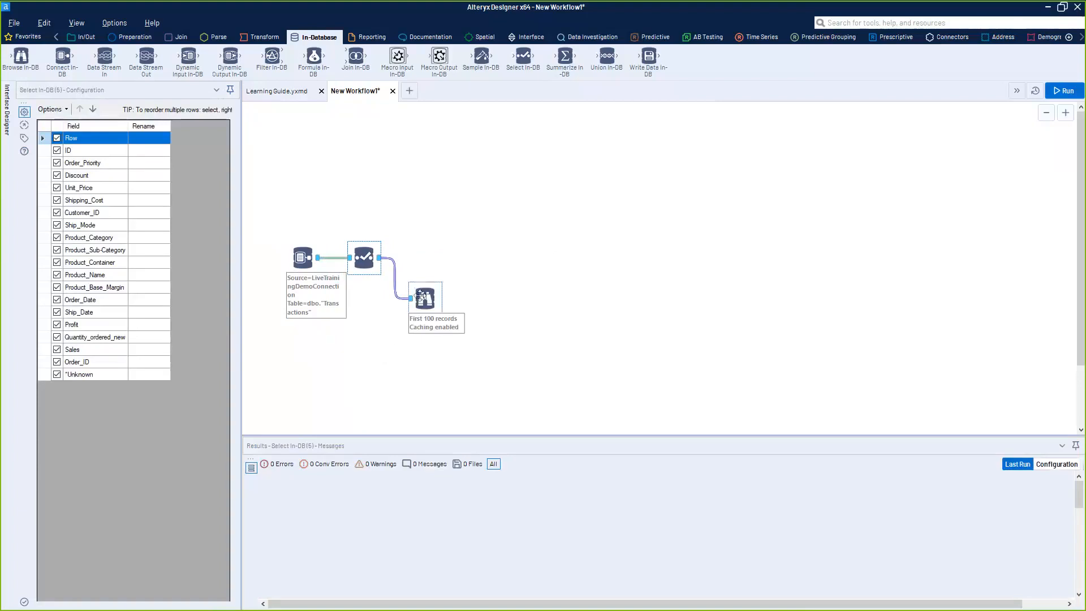
pyautogui.moveTo(420, 295); pyautogui.dragTo(427, 302)
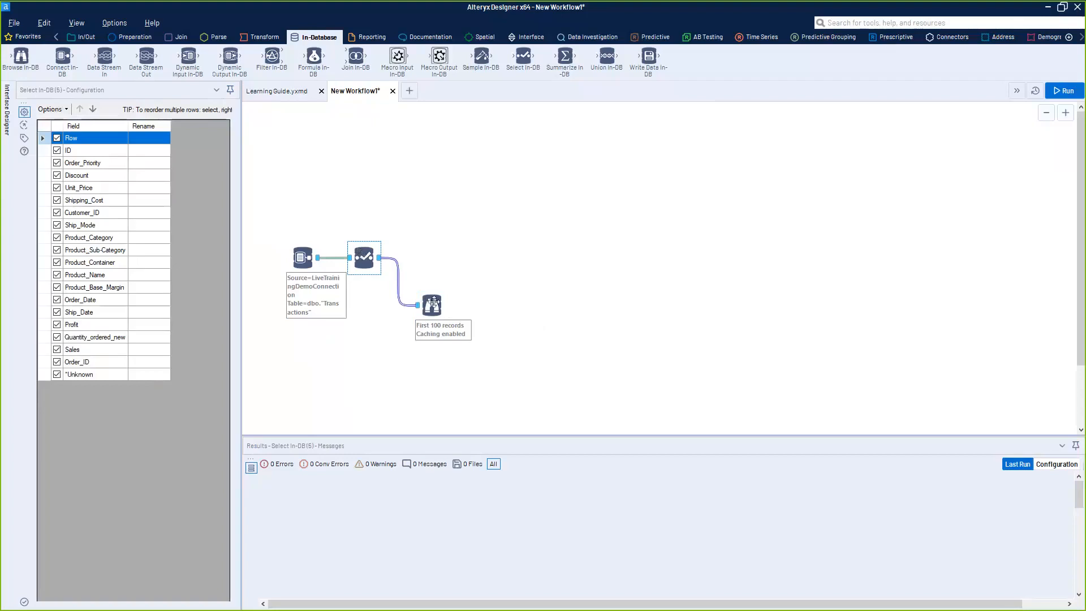
pyautogui.moveTo(433, 304); pyautogui.dragTo(418, 359)
pyautogui.click(376, 262)
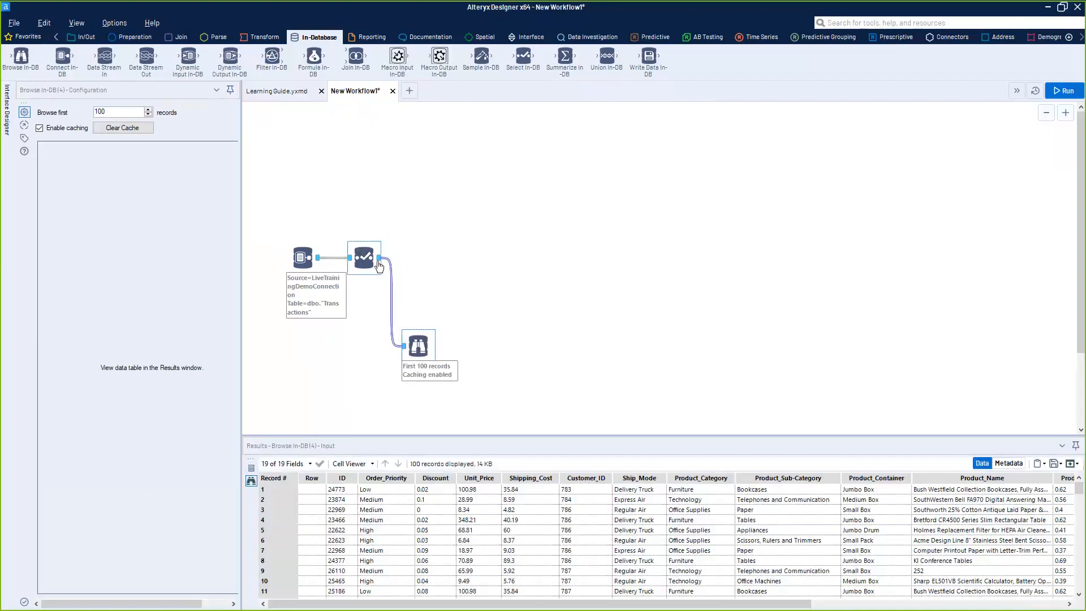
pyautogui.click(370, 261)
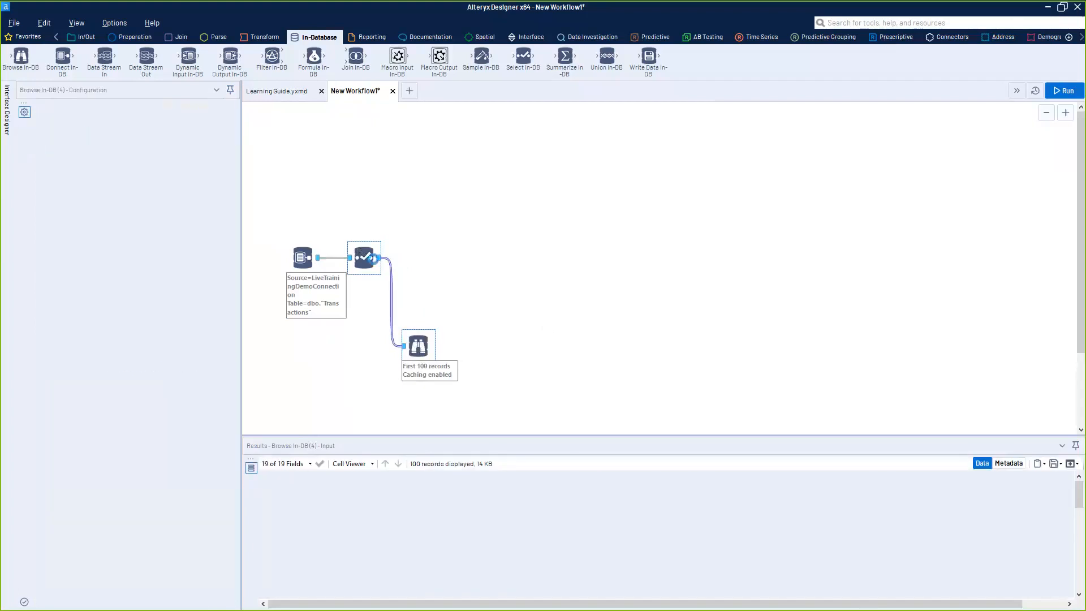
pyautogui.keyDown('shift'); pyautogui.click(90, 349); pyautogui.keyUp('shift')
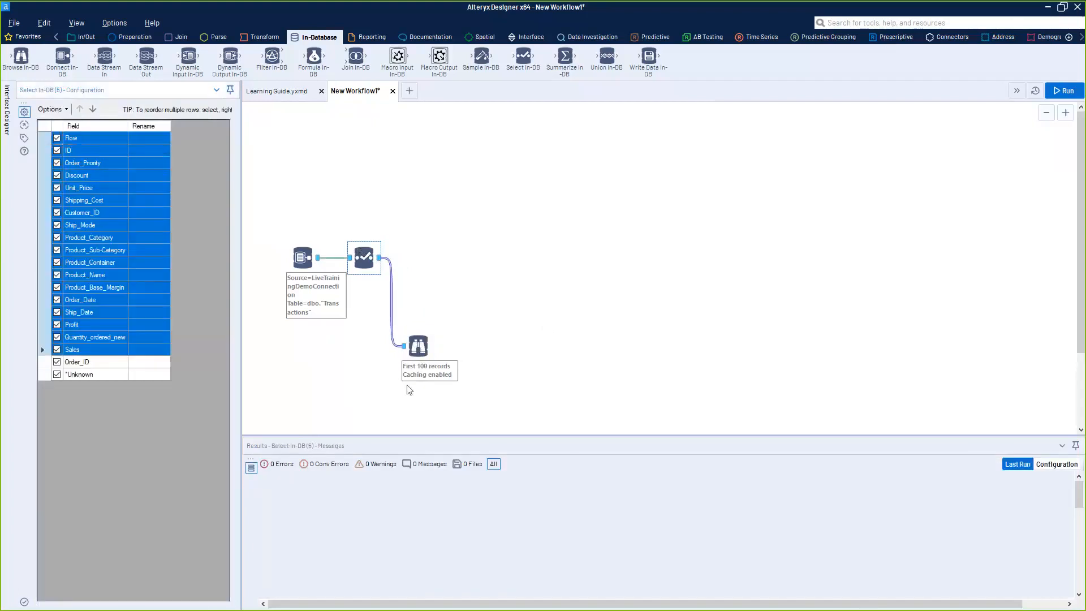
pyautogui.moveTo(419, 351); pyautogui.dragTo(432, 343)
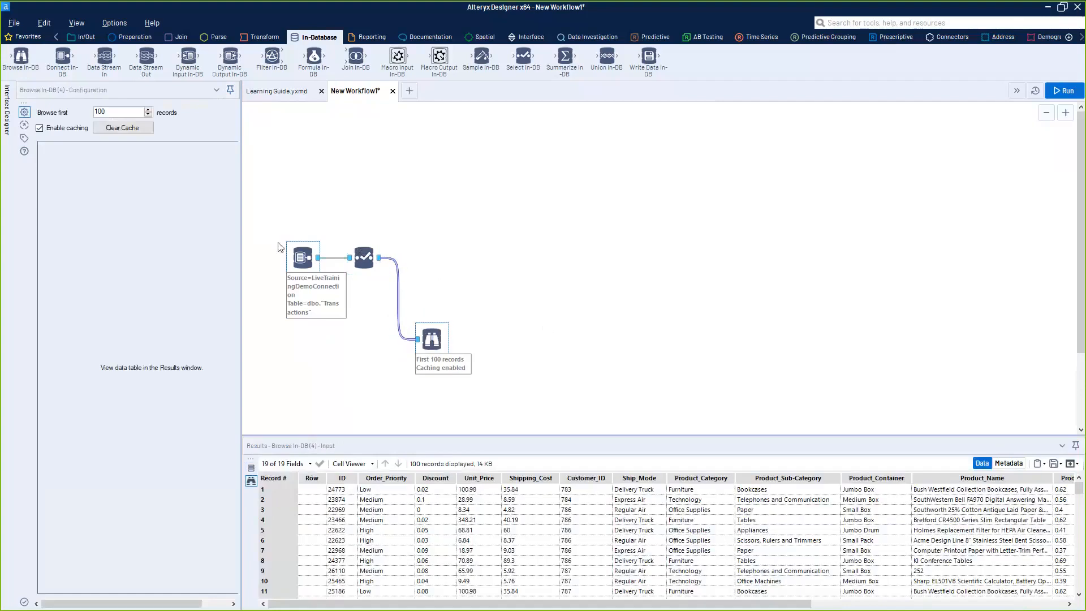
# Deselect all fields in the Select In-DB tool, keeping only Unit_Price, Customer_ID and Quantity_ordered_new
pyautogui.click(365, 258)
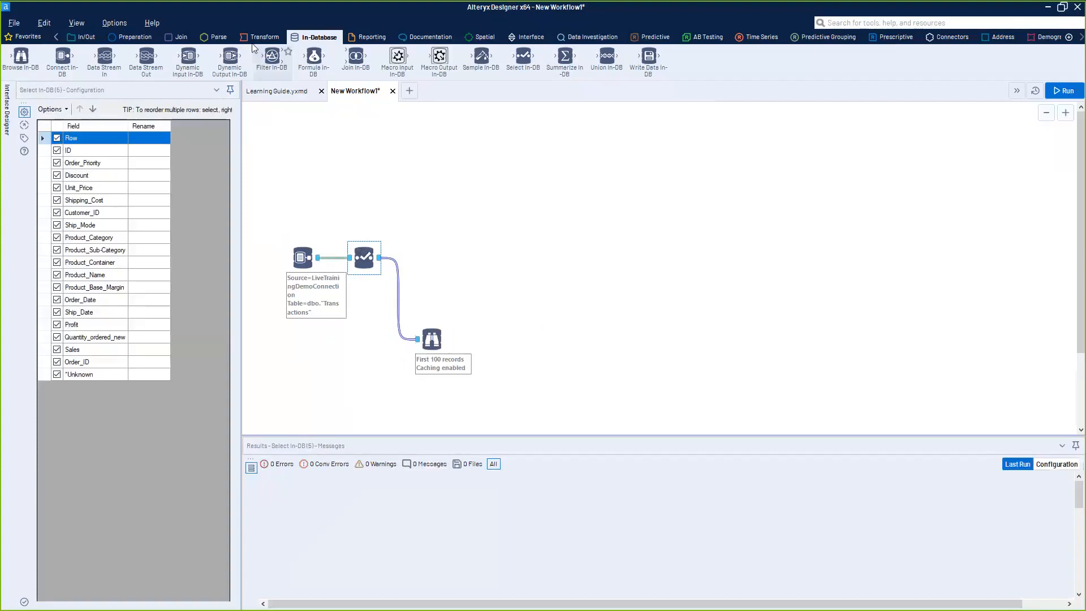
pyautogui.click(52, 109)
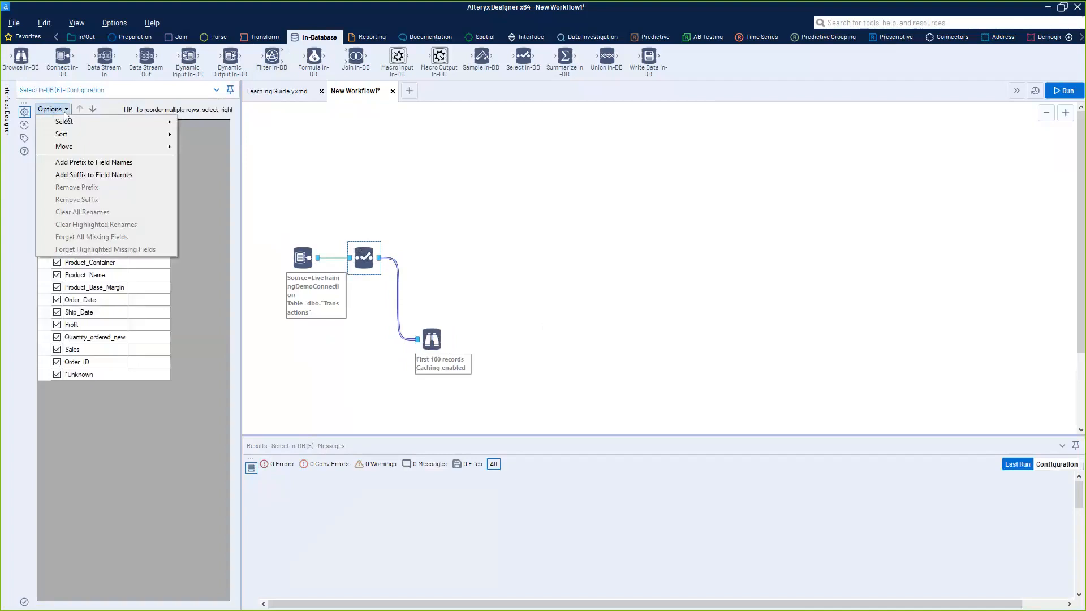
pyautogui.moveTo(113, 121)
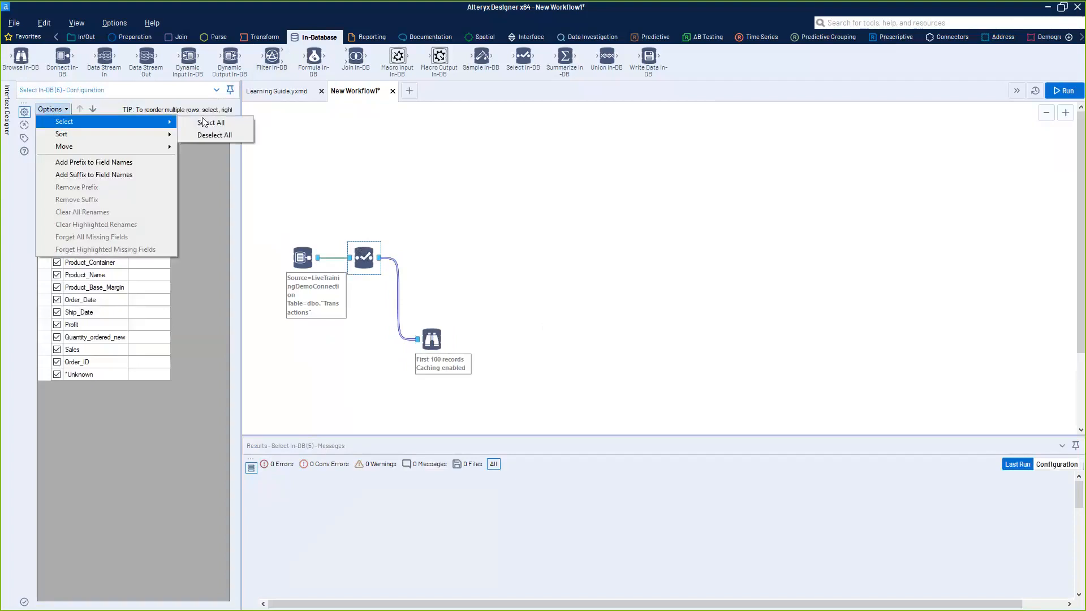
pyautogui.click(214, 134)
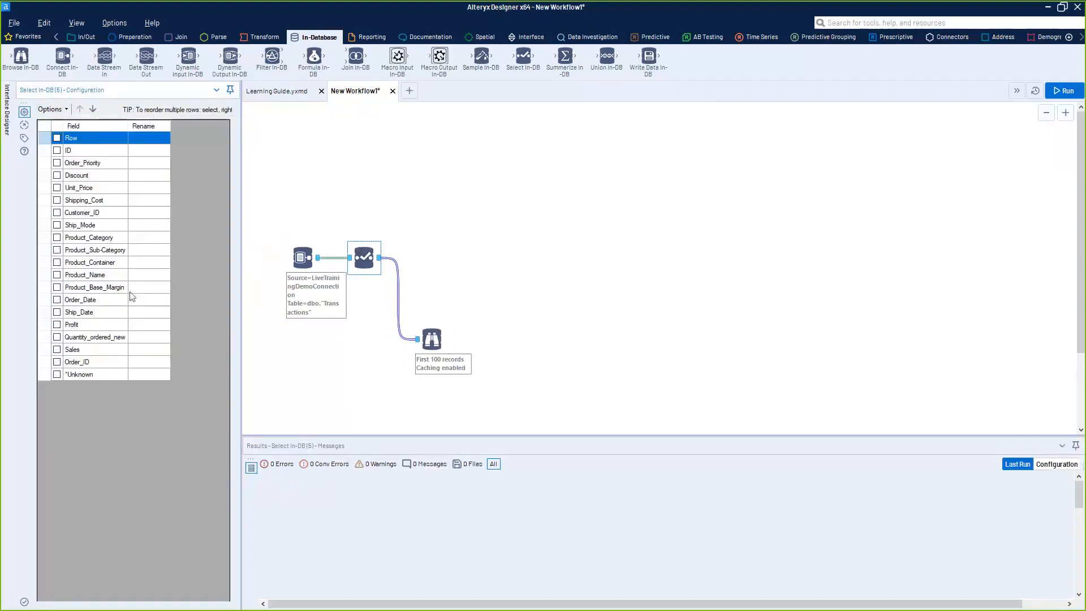
pyautogui.click(70, 188)
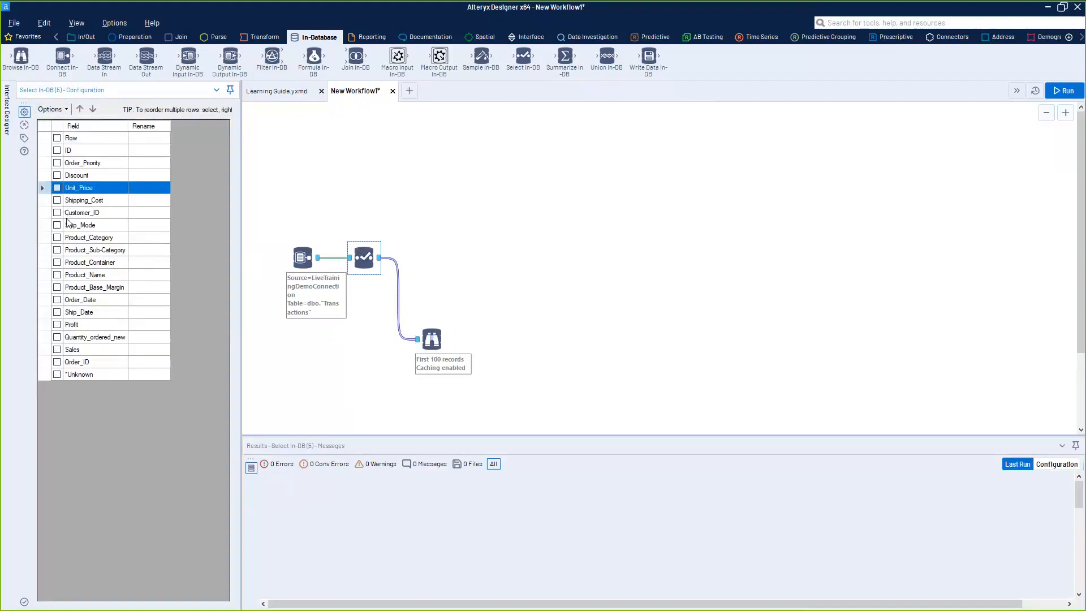
pyautogui.click(57, 213)
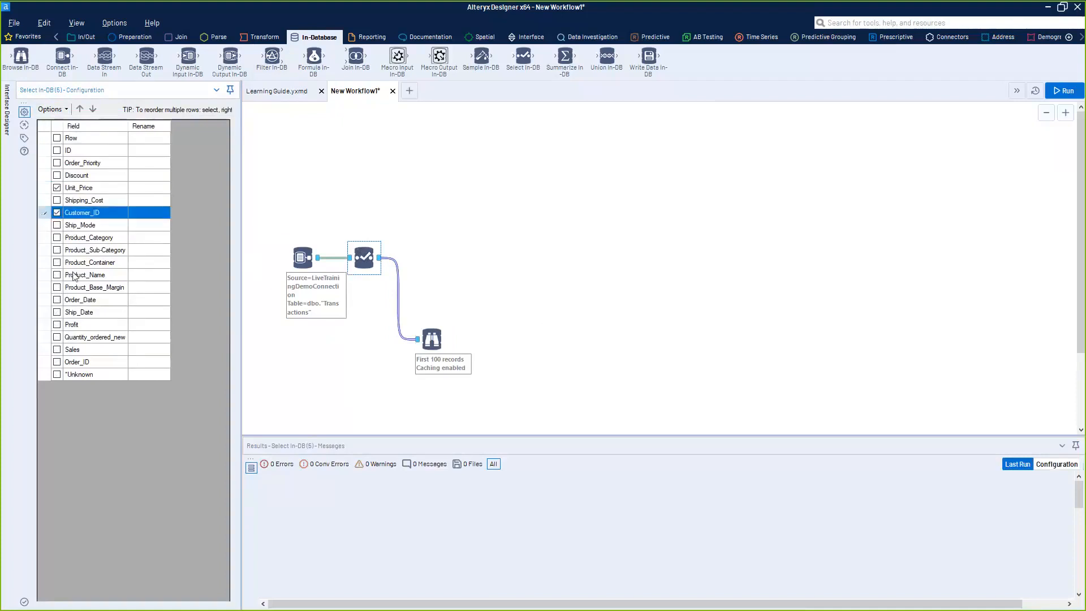
pyautogui.click(57, 337)
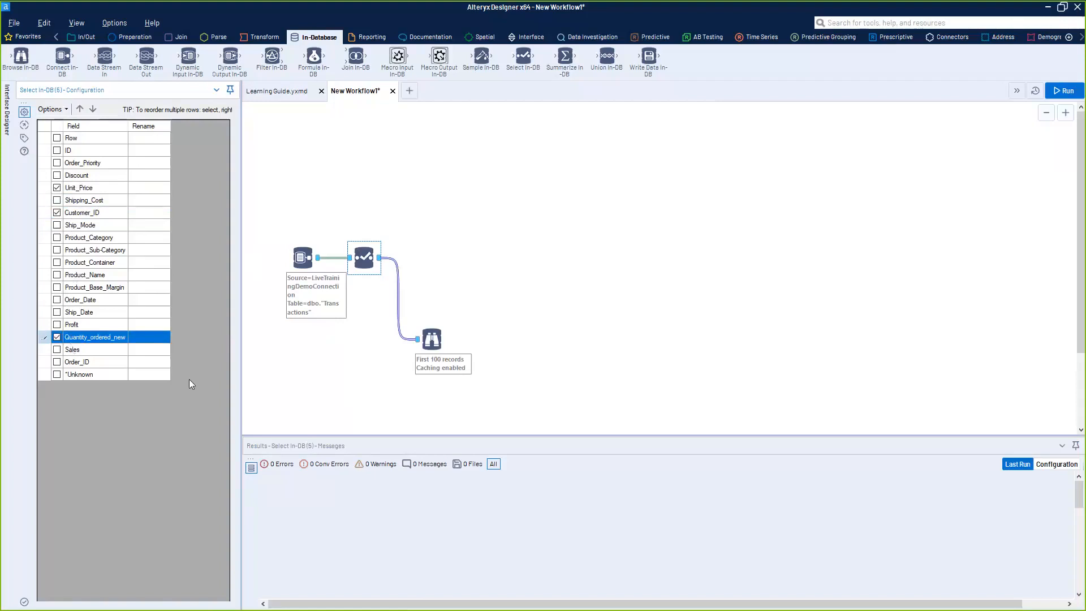
# Run the workflow with Browse In-DB aligned beside Select In-DB and inspect the Unit_Price, Customer_ID and Quantity_ordered_new values of the first record
pyautogui.click(432, 338)
pyautogui.hotkey('ctrl', 'r')
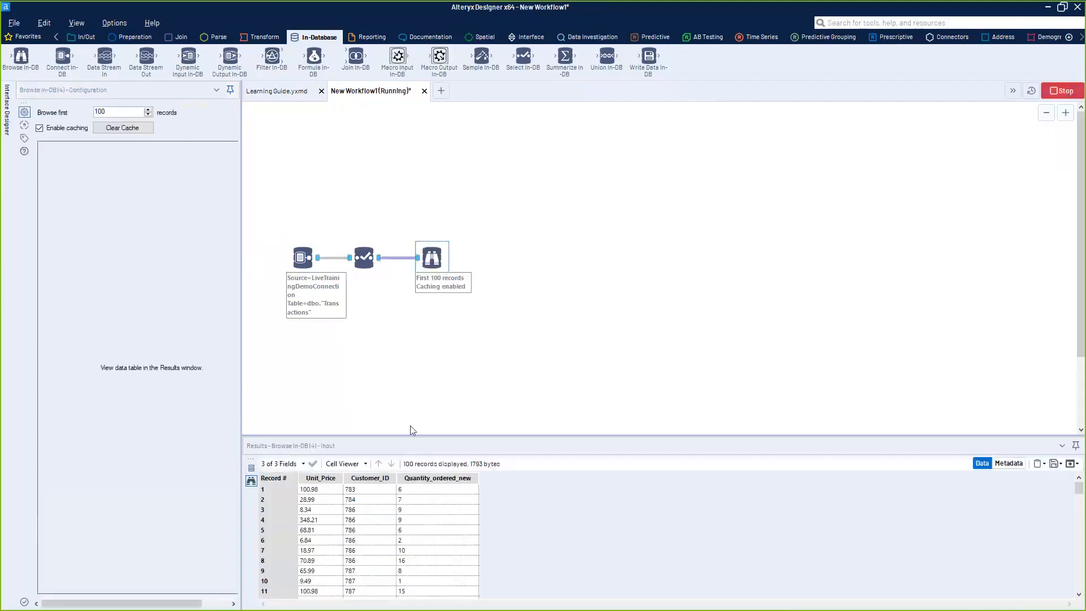
pyautogui.moveTo(322, 491); pyautogui.dragTo(417, 519)
pyautogui.click(376, 490)
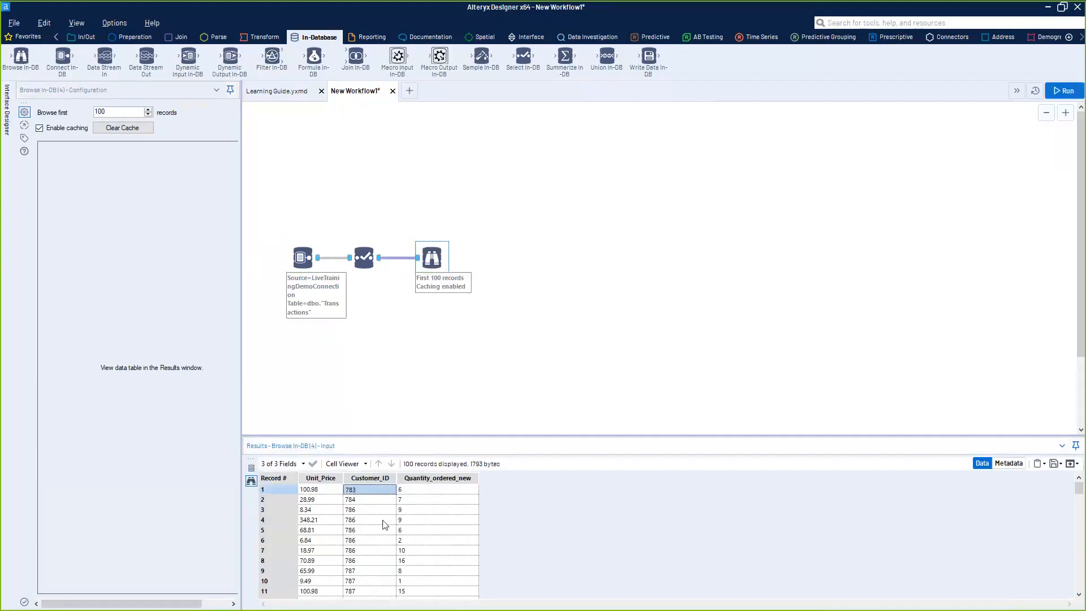
pyautogui.click(331, 491)
pyautogui.click(422, 491)
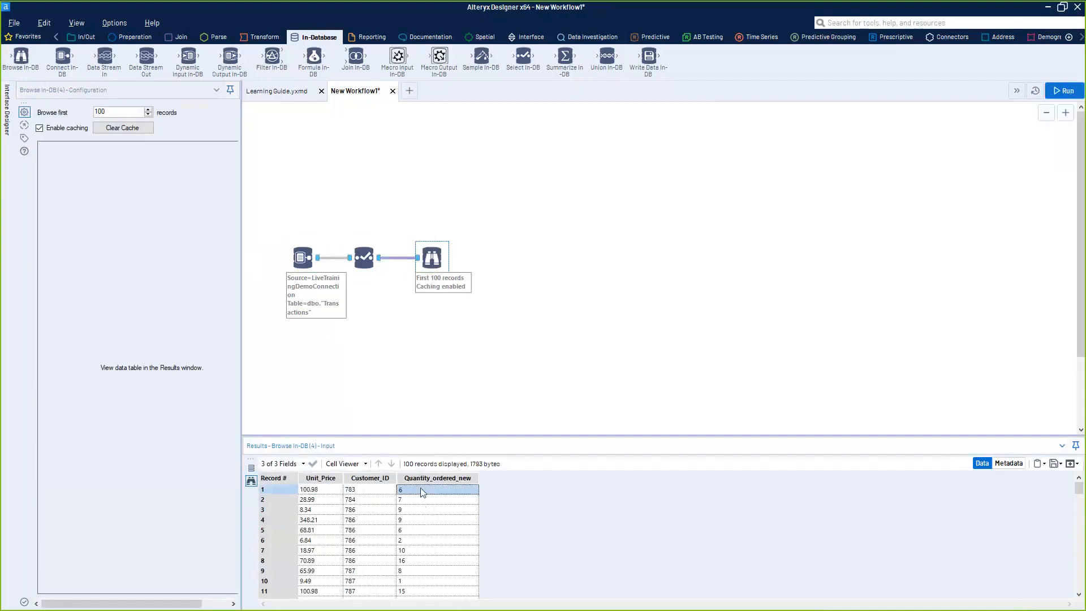
pyautogui.click(329, 491)
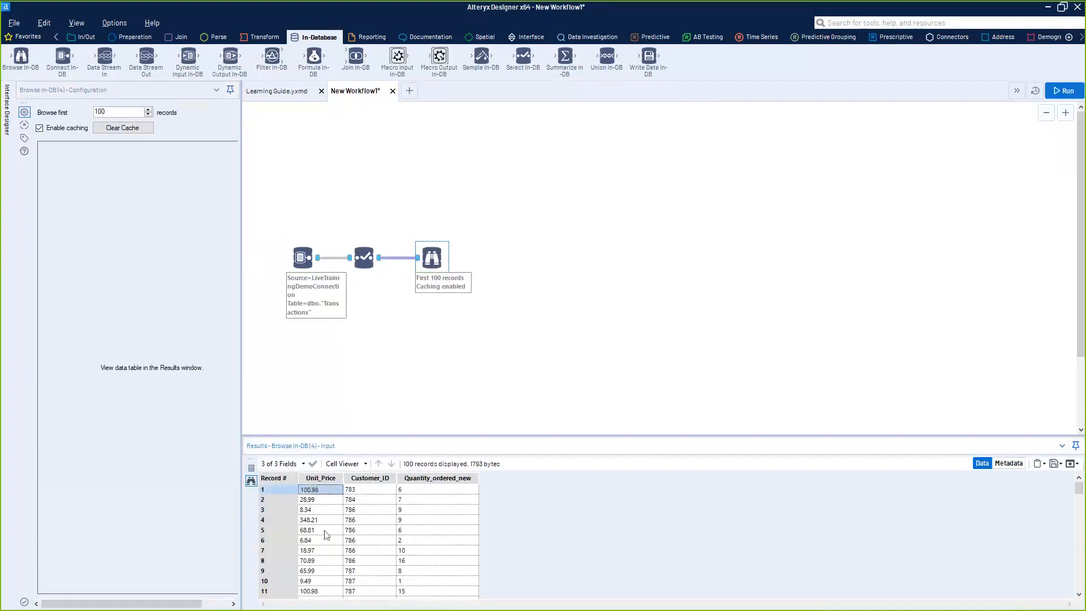
pyautogui.keyDown('shift'); pyautogui.click(420, 491); pyautogui.keyUp('shift')
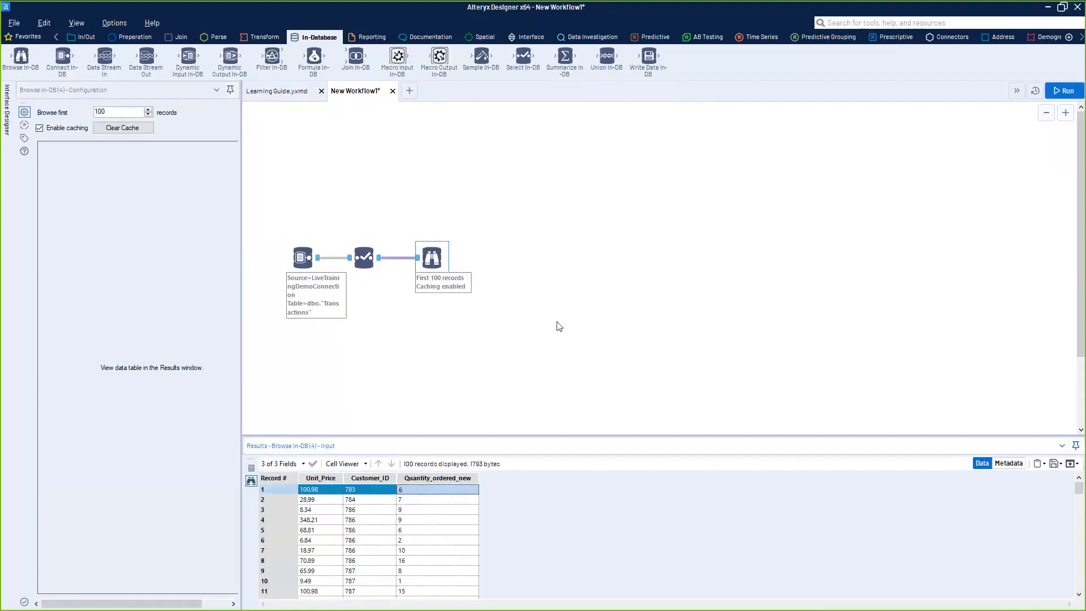
pyautogui.click(332, 492)
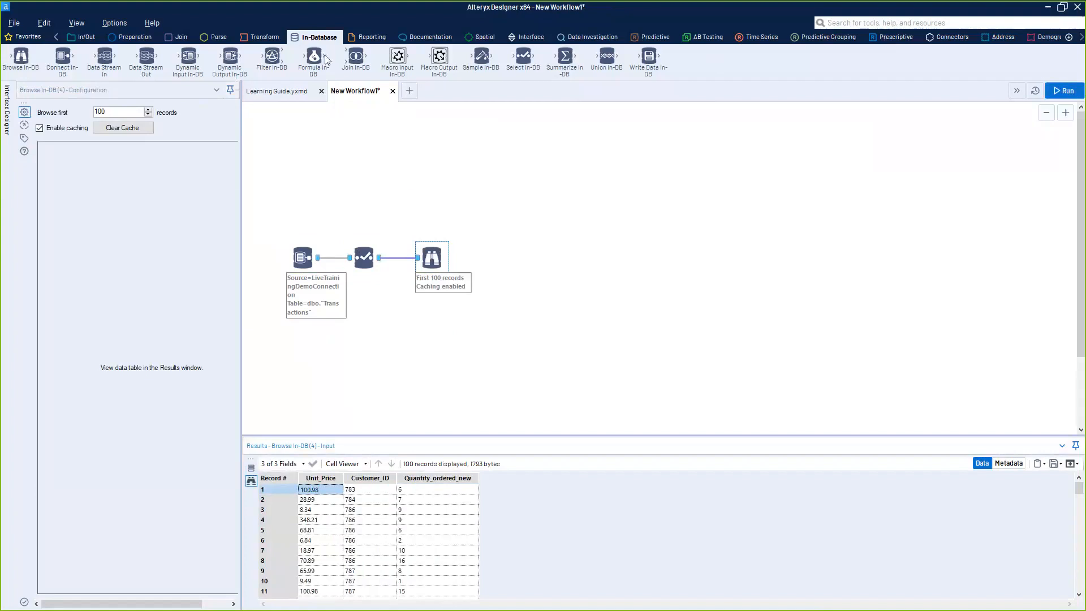
# Insert a Formula In-DB tool between Select In-DB and Browse In-DB and name its output field Transaction Amount
pyautogui.moveTo(313, 56); pyautogui.dragTo(396, 253)
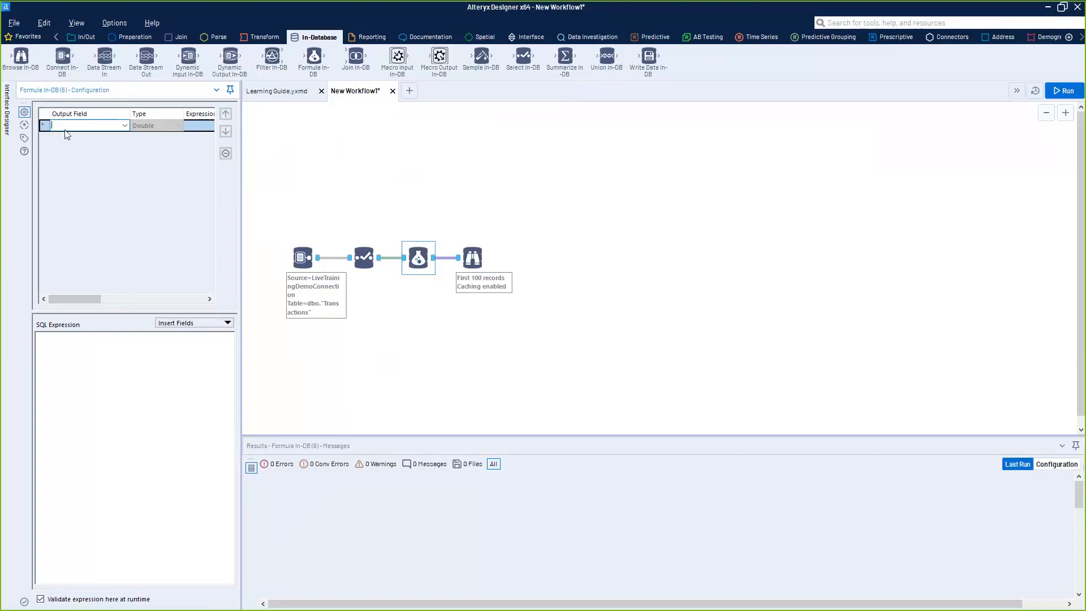
pyautogui.write('R')
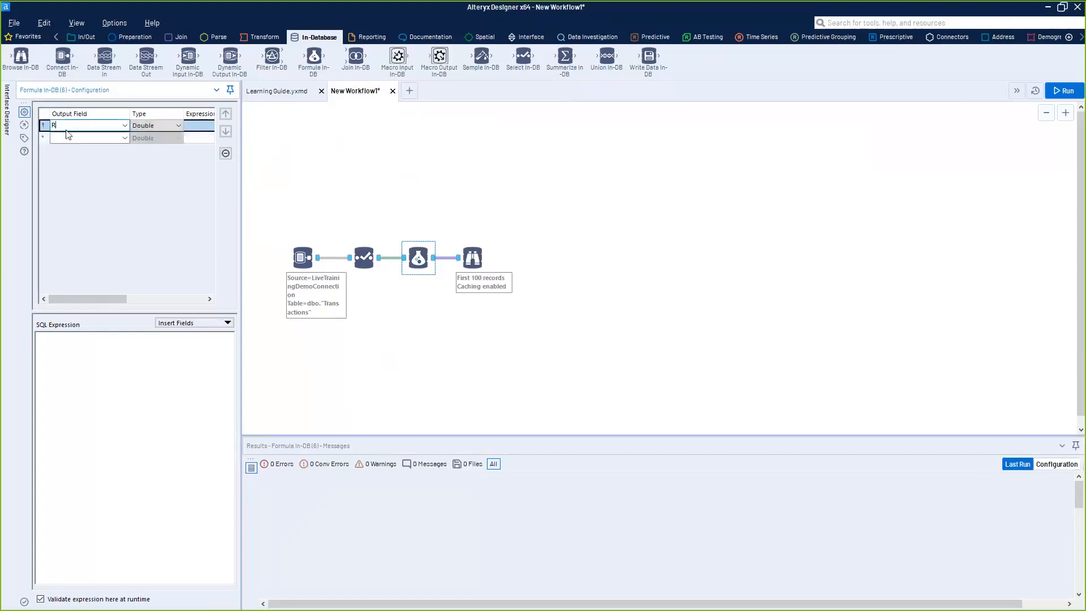
pyautogui.moveTo(73, 125); pyautogui.dragTo(22, 105)
pyautogui.write('Transaction Amount')
pyautogui.moveTo(122, 301); pyautogui.dragTo(126, 303)
# Build the SQL expression "Unit_Price"*"Quantity_ordered_new" for the Transaction Amount field
pyautogui.click(192, 323)
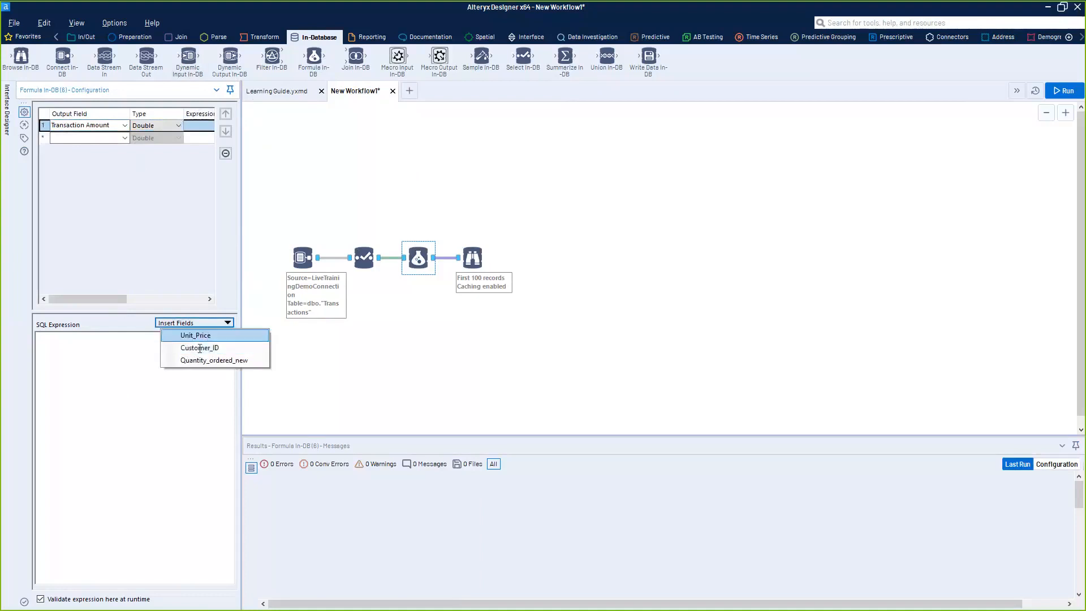
pyautogui.click(190, 335)
pyautogui.write('*')
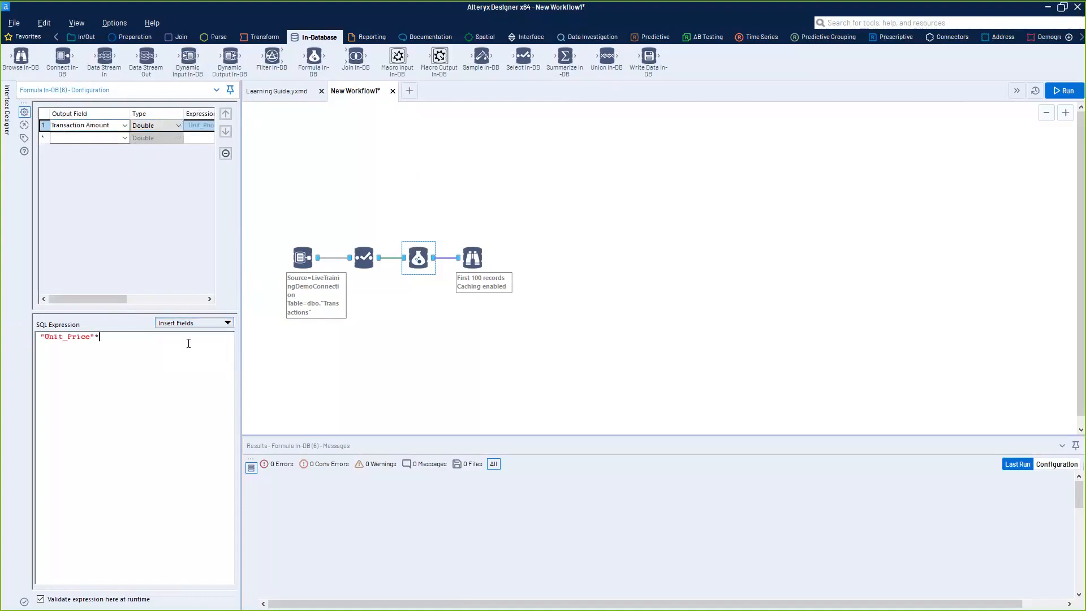
pyautogui.click(218, 322)
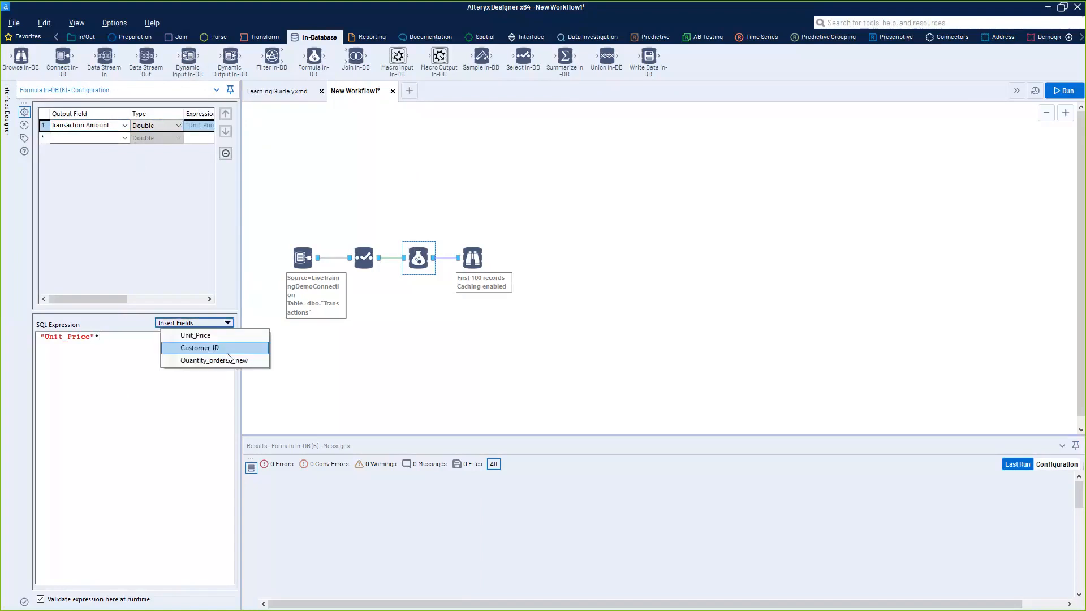
pyautogui.click(196, 361)
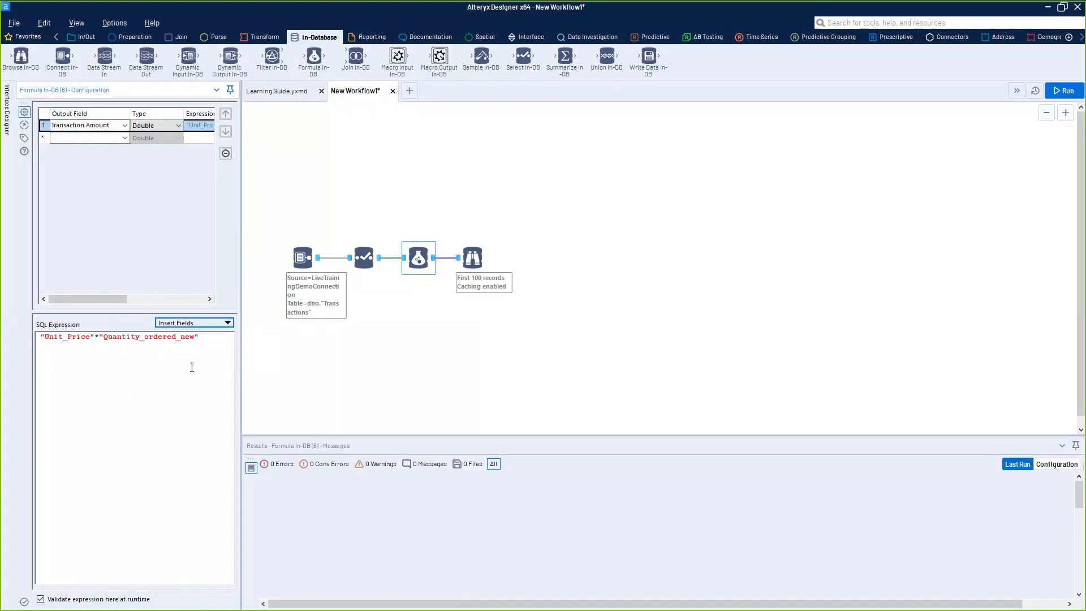
# Run the workflow and review the Transaction Amount column in Browse In-DB, spacing that tool away from Formula In-DB
pyautogui.hotkey('ctrl', 'r')
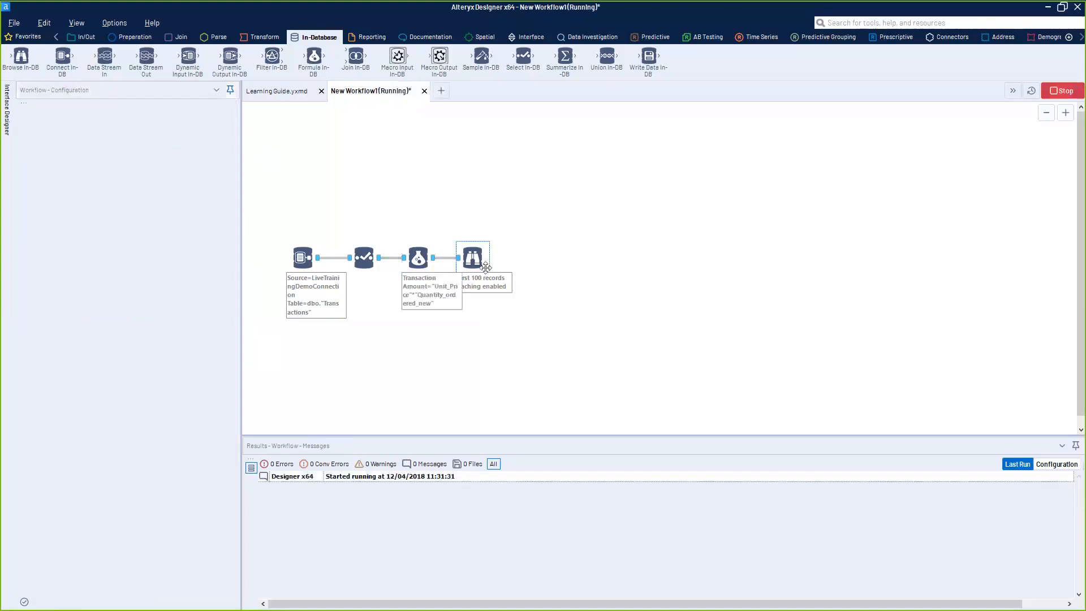
pyautogui.moveTo(475, 261); pyautogui.dragTo(488, 262)
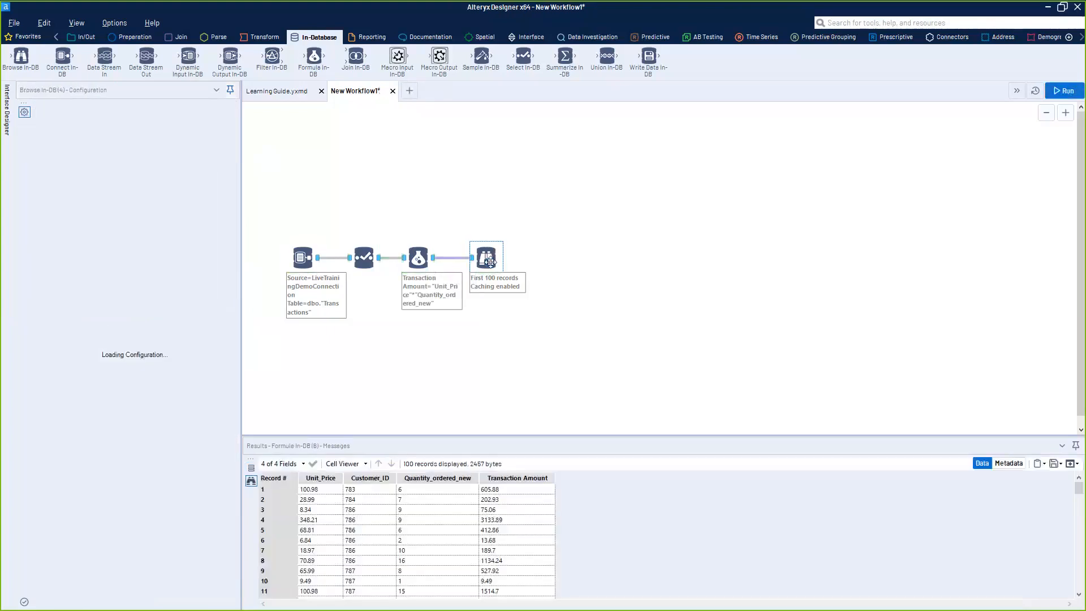
pyautogui.click(517, 478)
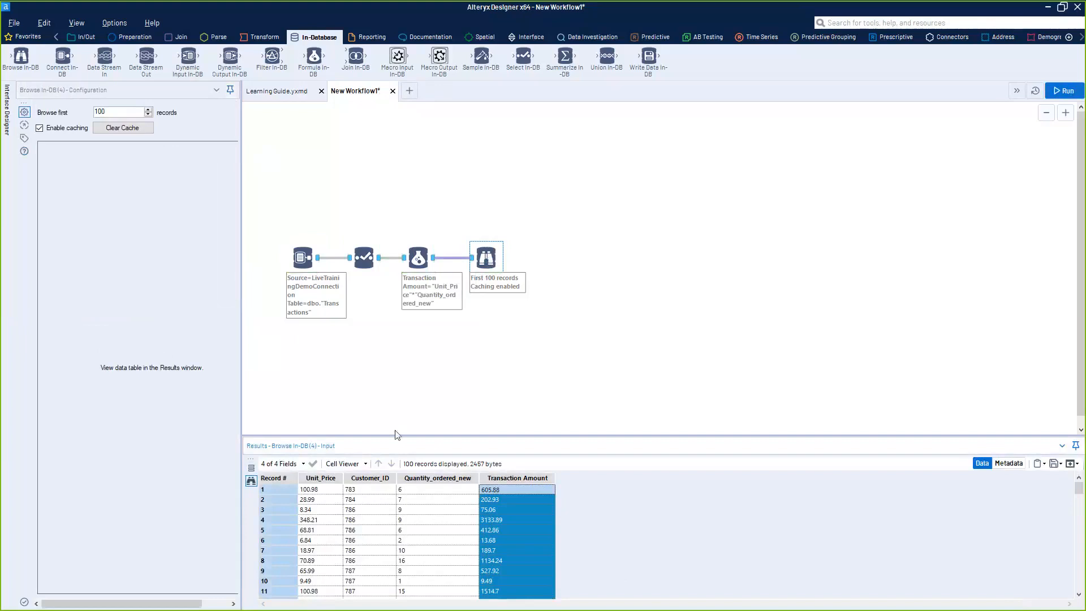
# Add a second output field named Priority with type V_String to the Formula In-DB tool
pyautogui.click(418, 261)
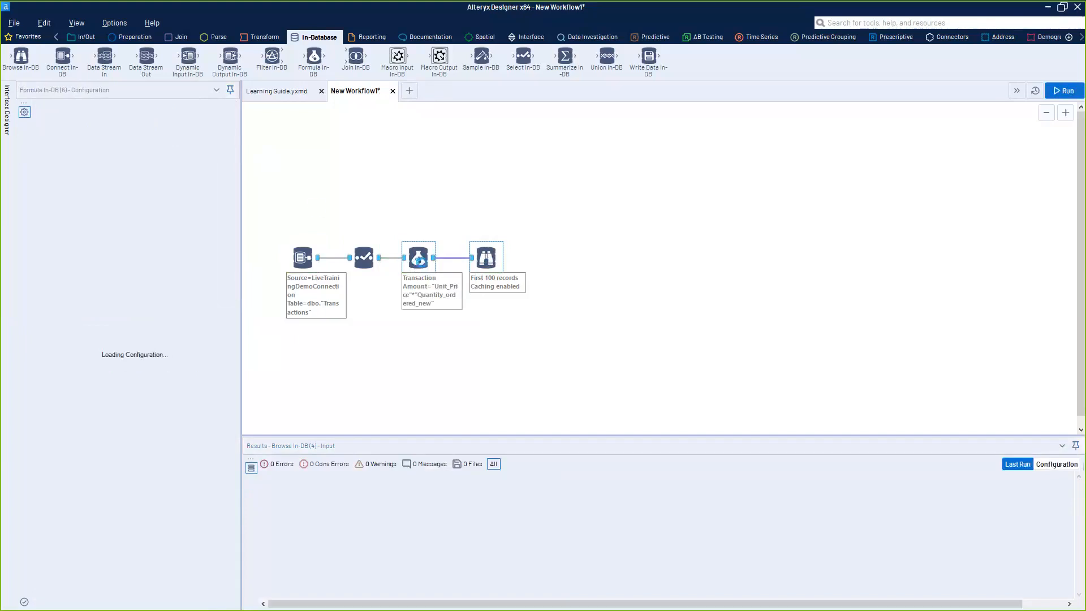
pyautogui.click(71, 138)
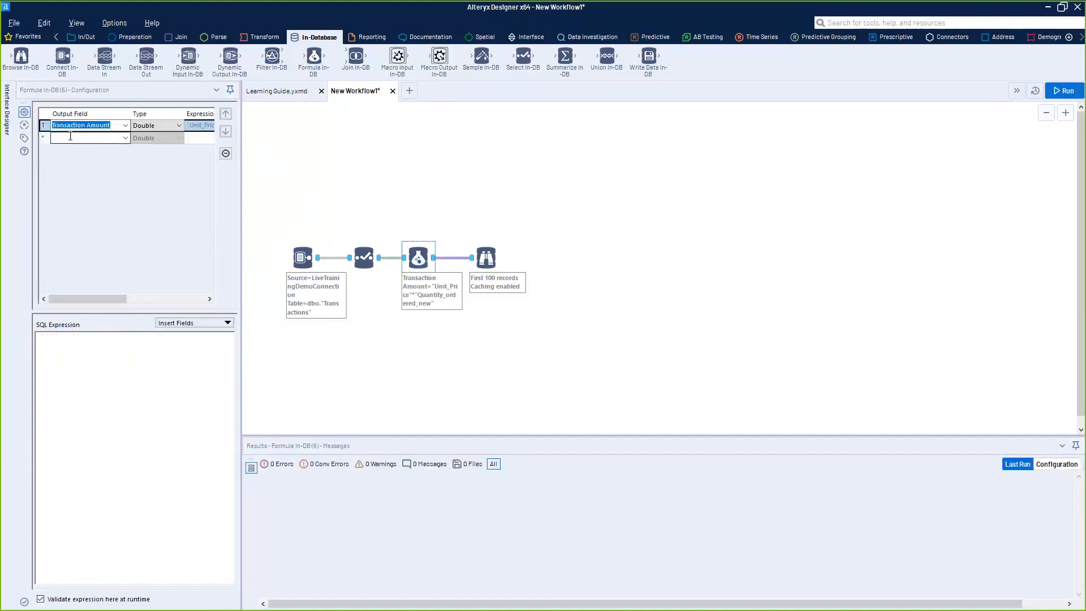
pyautogui.write('P')
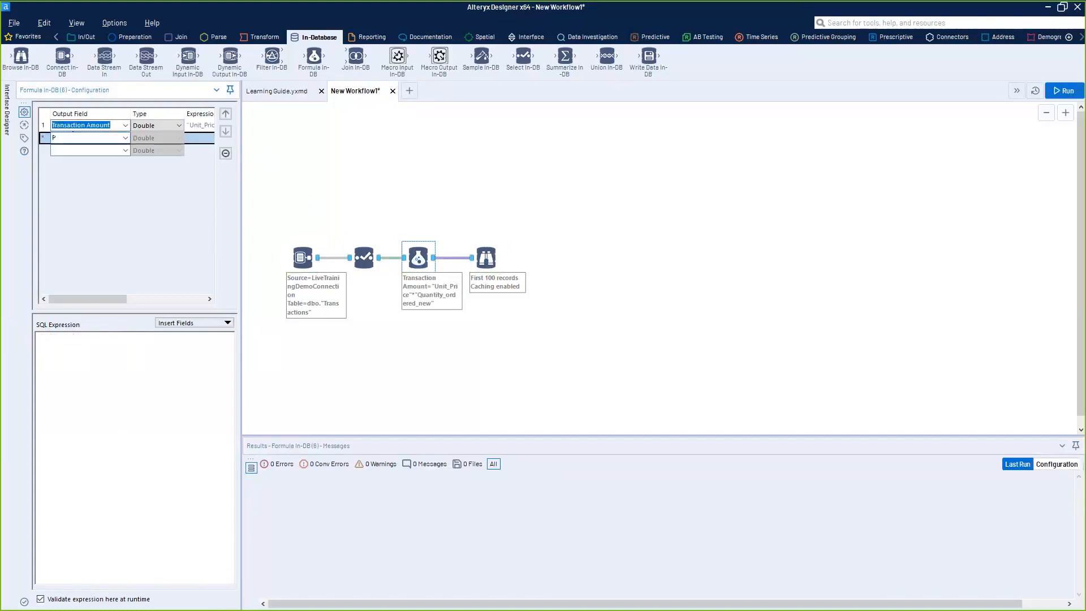
pyautogui.write('riotrity')
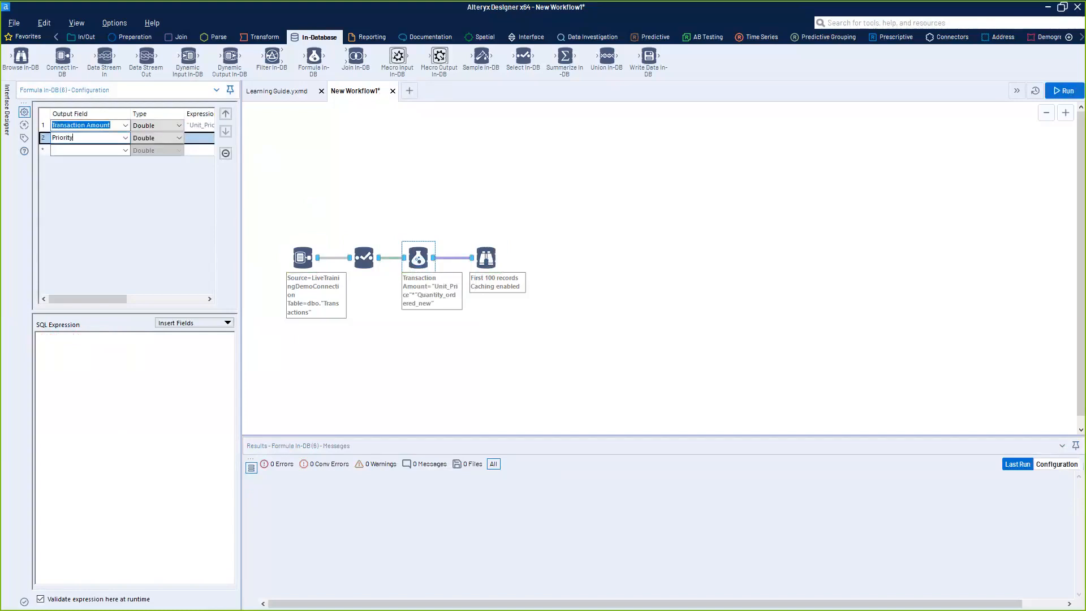
pyautogui.click(146, 139)
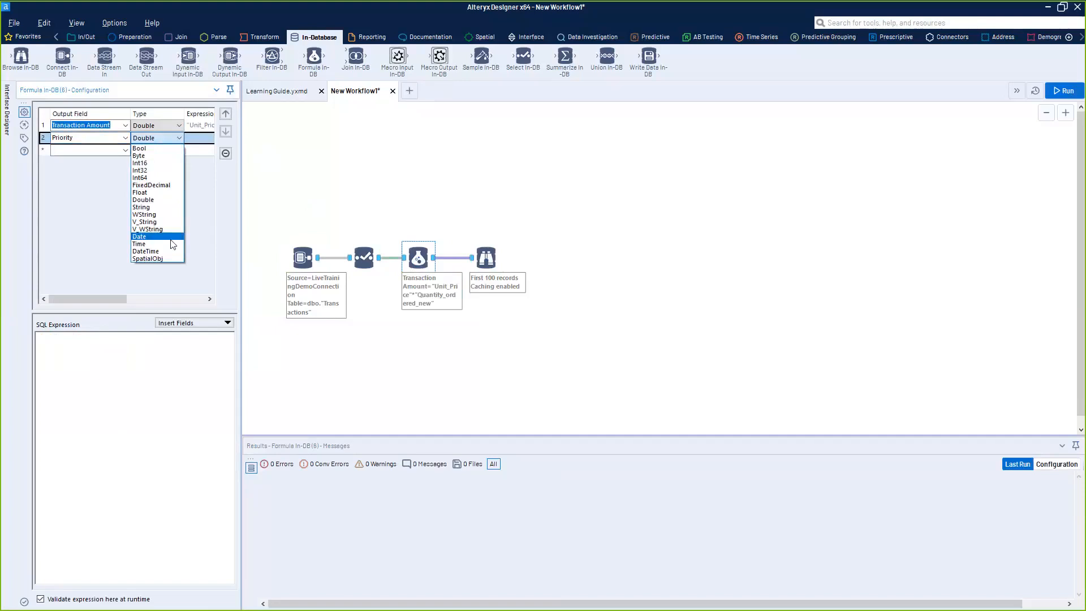
pyautogui.click(152, 221)
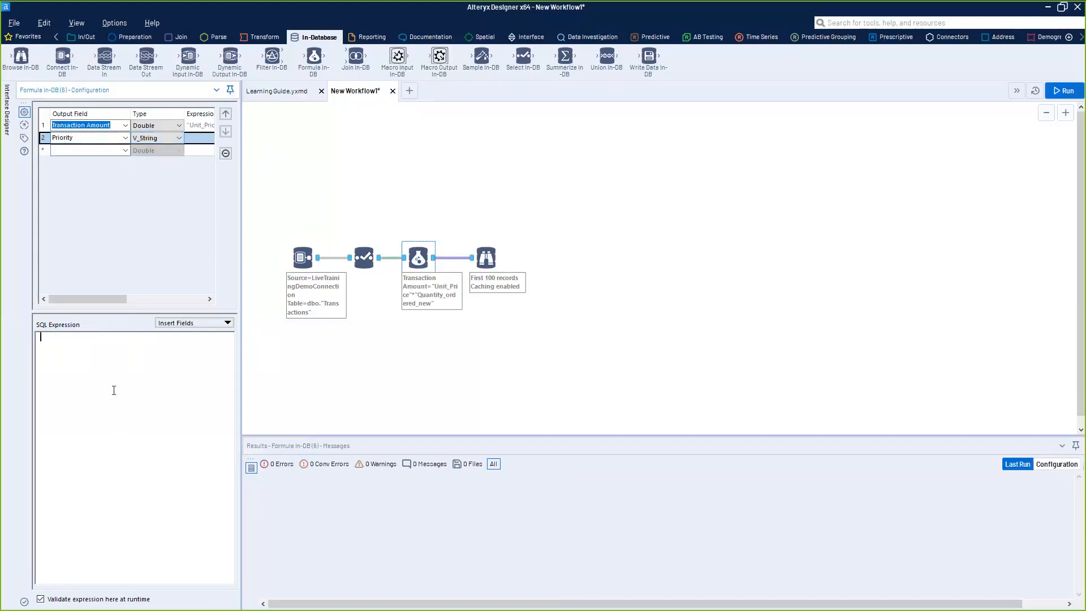
# Enter the SQL expression CASE WHEN "Unit_Price">5 THEN 'High' ELSE 'Low' END for the Priority field
pyautogui.write('CASE WHEN "Unit_Price">5 THEN \'High\' ELSE \'Low\' END')
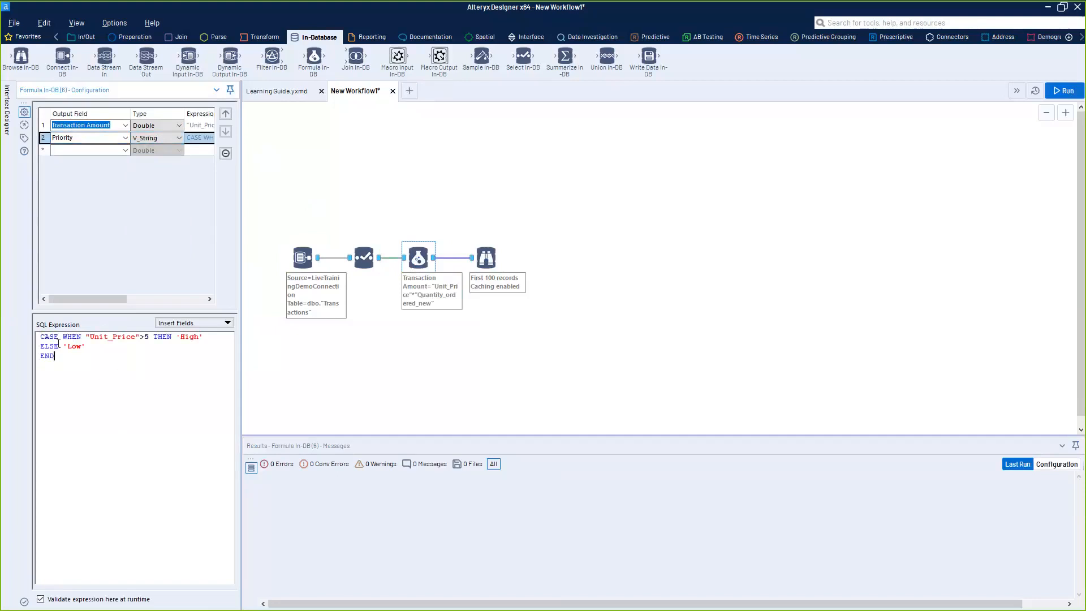
pyautogui.hotkey('ctrl', 'a')
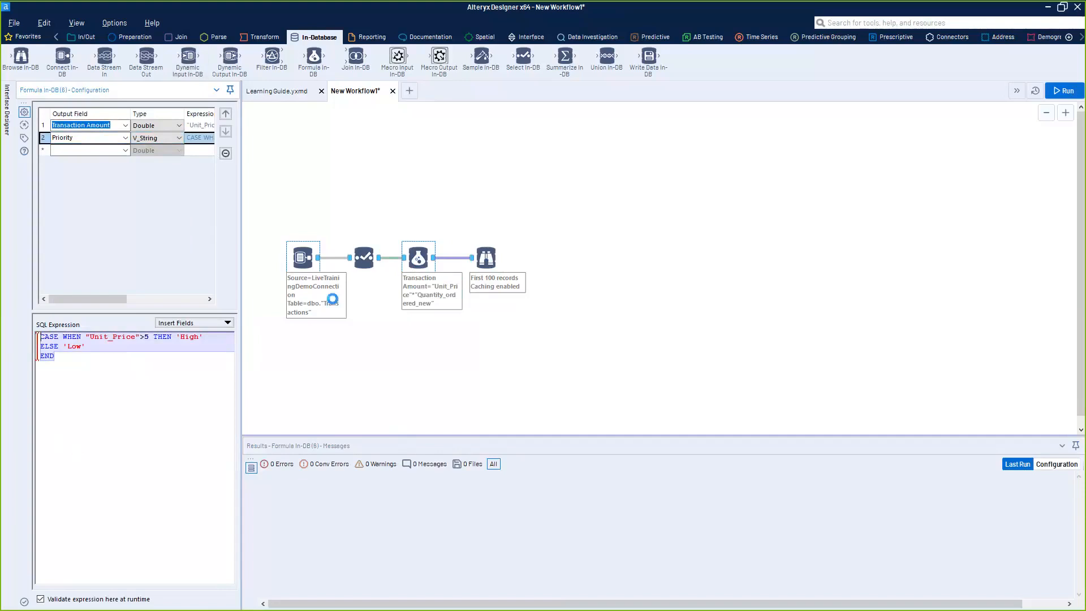
pyautogui.click(504, 198)
# Run the workflow and review the Priority column in the Browse In-DB results
pyautogui.hotkey('ctrl', 'r')
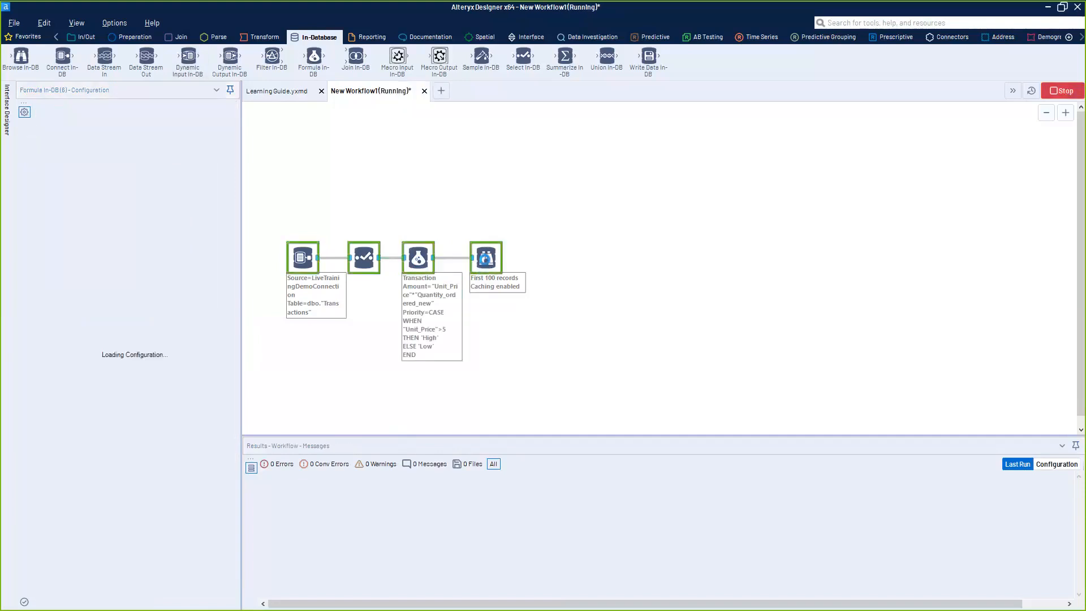
pyautogui.click(478, 264)
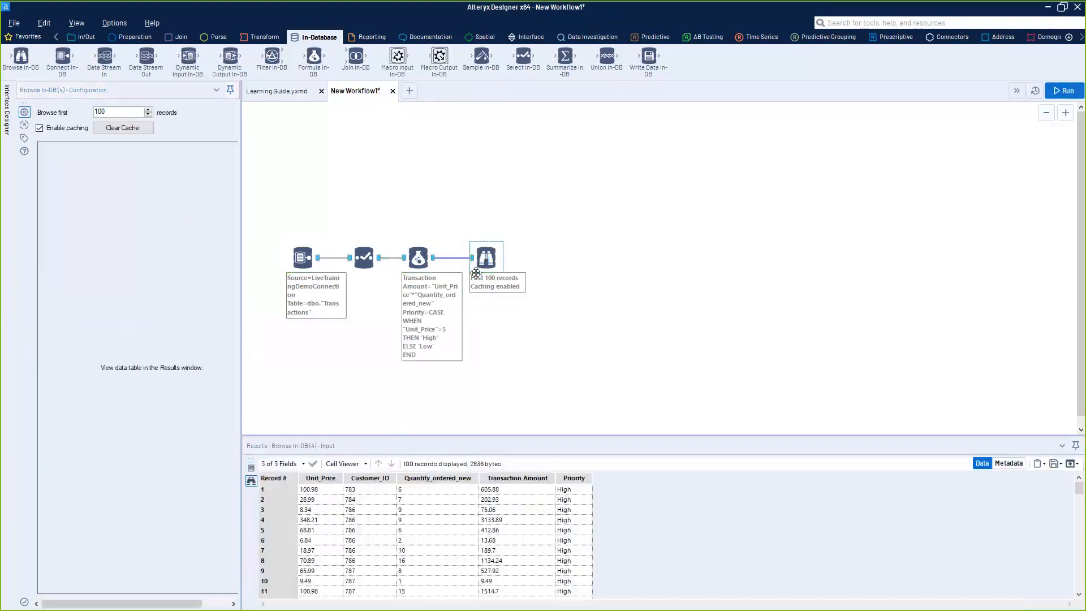
pyautogui.moveTo(566, 490); pyautogui.dragTo(569, 585)
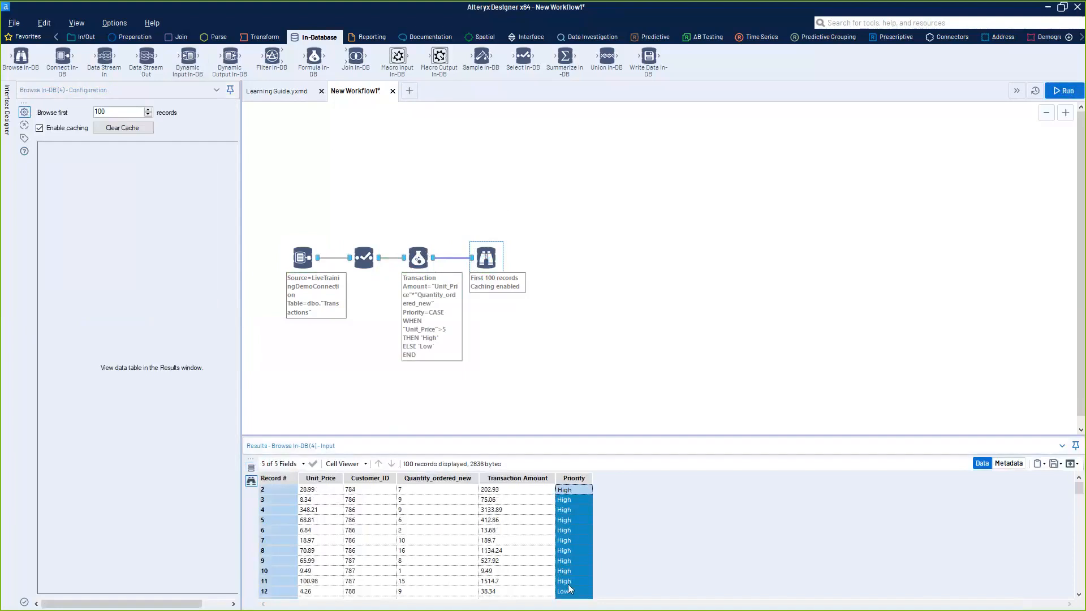
# Reopen the Formula In-DB configuration and examine the CASE expression of the Priority field
pyautogui.click(418, 258)
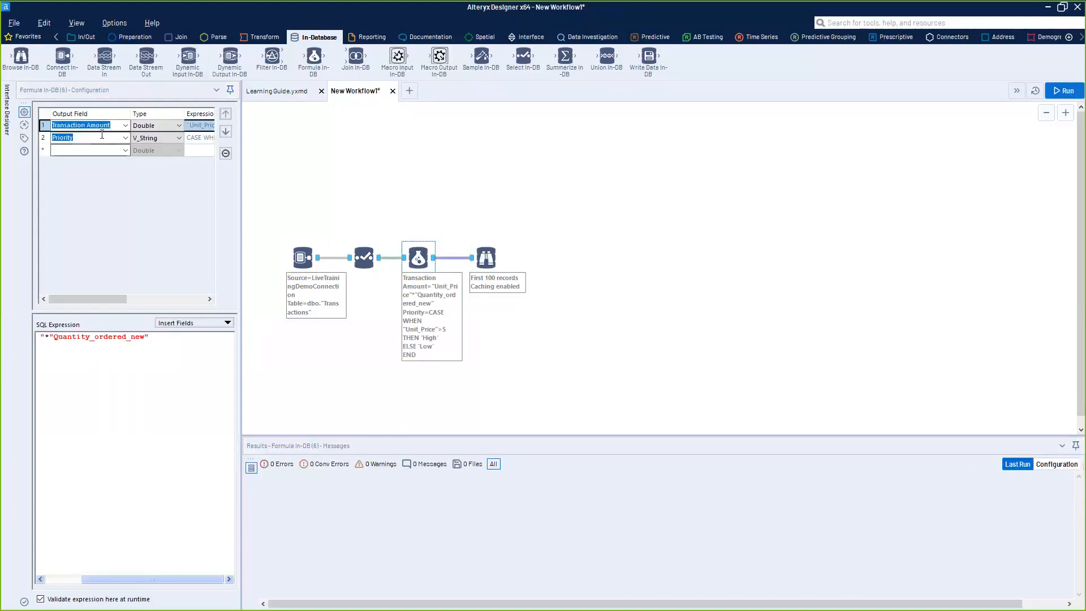
pyautogui.click(101, 137)
pyautogui.click(67, 366)
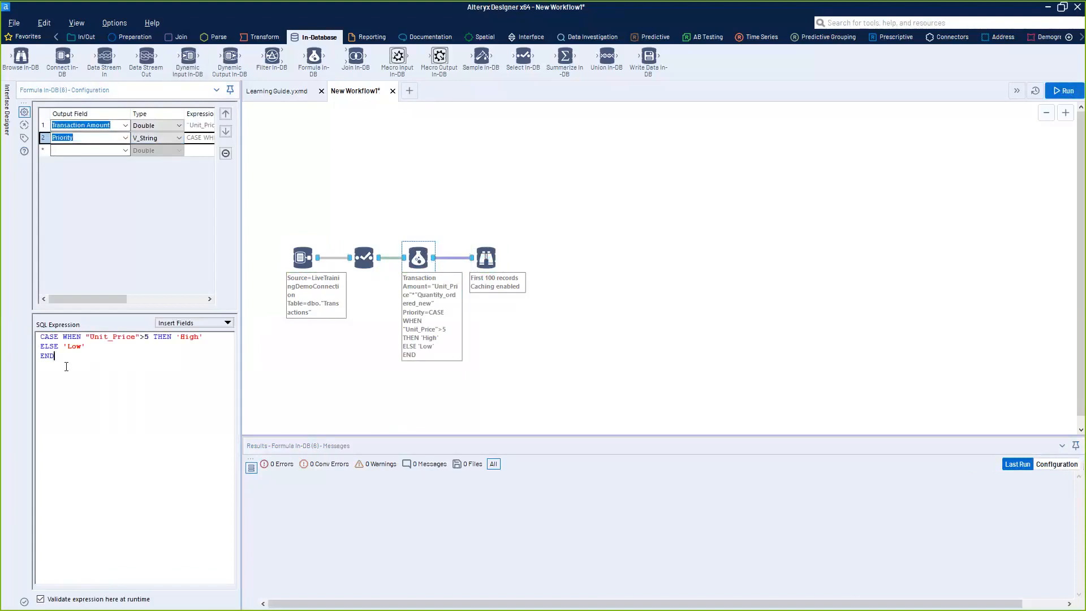
pyautogui.moveTo(66, 367); pyautogui.dragTo(46, 336)
pyautogui.click(115, 382)
# Insert a Summarize In-DB tool between Formula In-DB and Browse In-DB and group by Customer_ID
pyautogui.moveTo(564, 56); pyautogui.dragTo(473, 258)
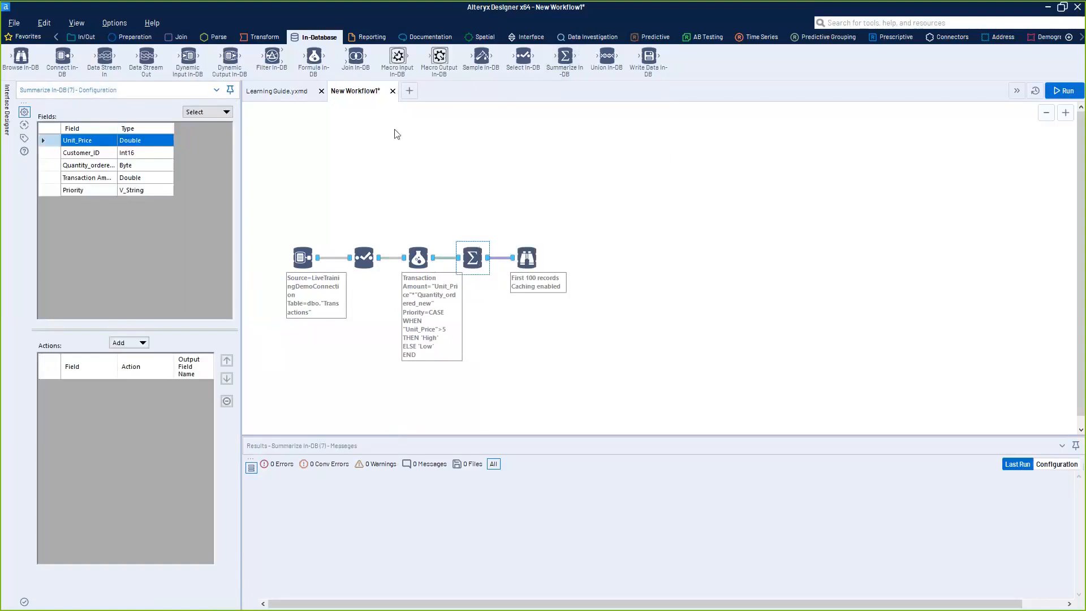
pyautogui.click(107, 153)
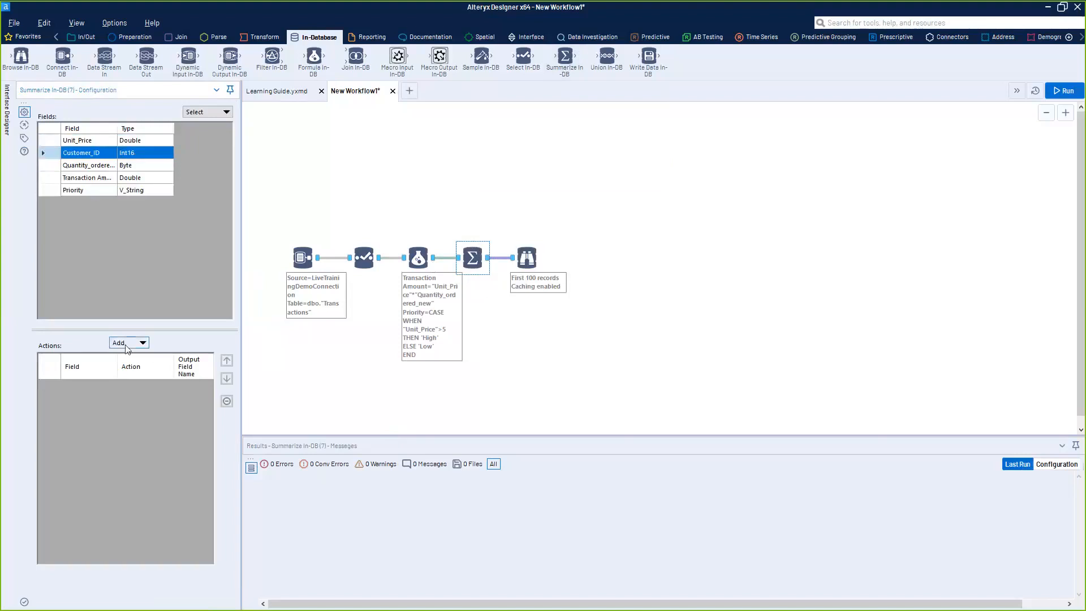
pyautogui.click(126, 343)
pyautogui.click(136, 356)
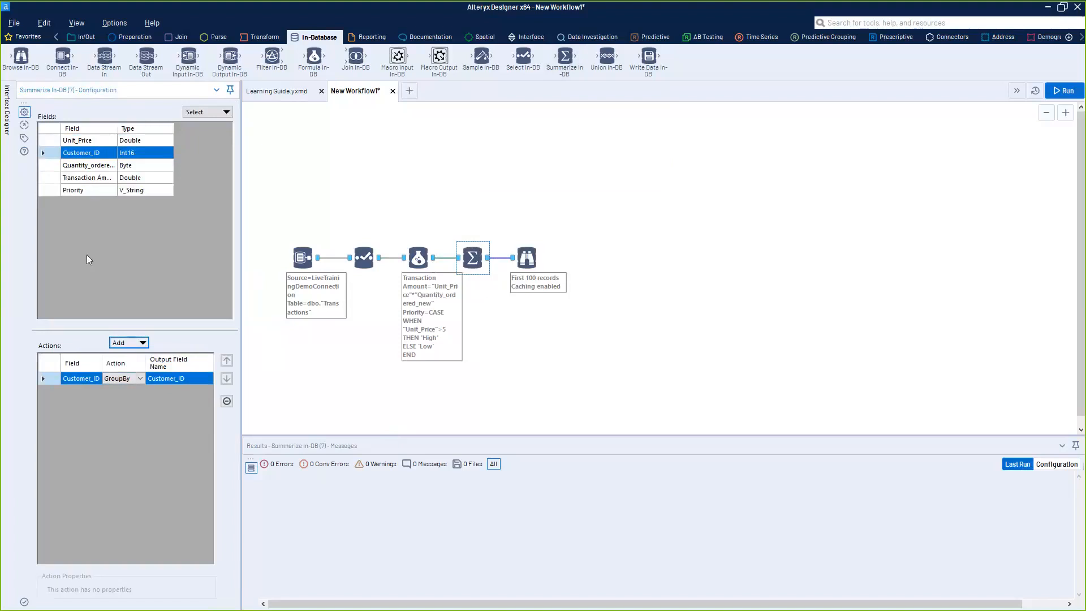
# Summarize Transaction Amount with a Sum action whose output field is named Total Transaction Amount, and add a Count action
pyautogui.click(85, 178)
pyautogui.click(125, 343)
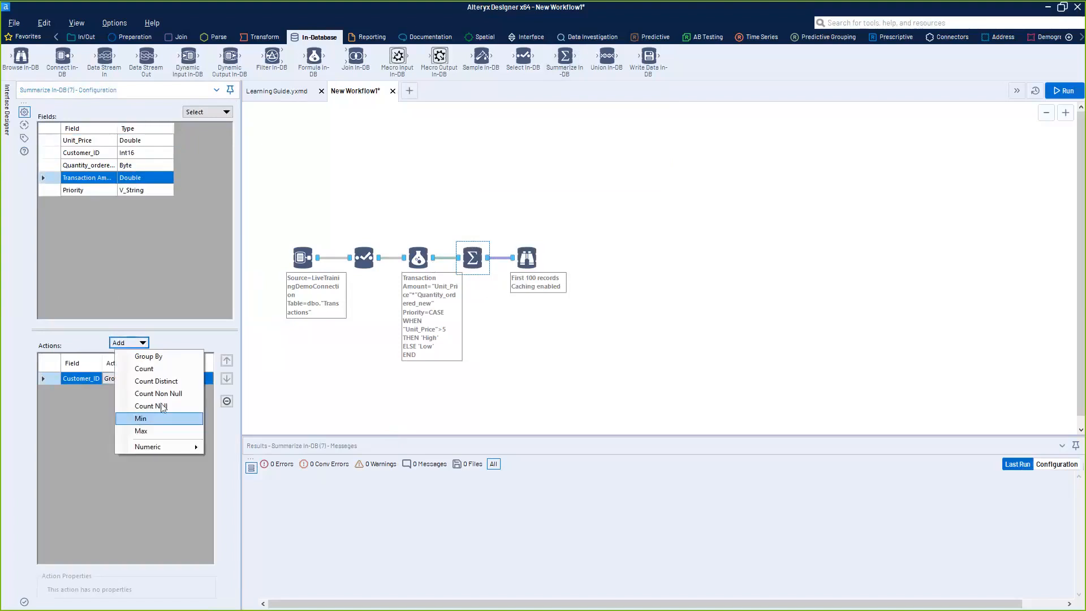
pyautogui.click(226, 448)
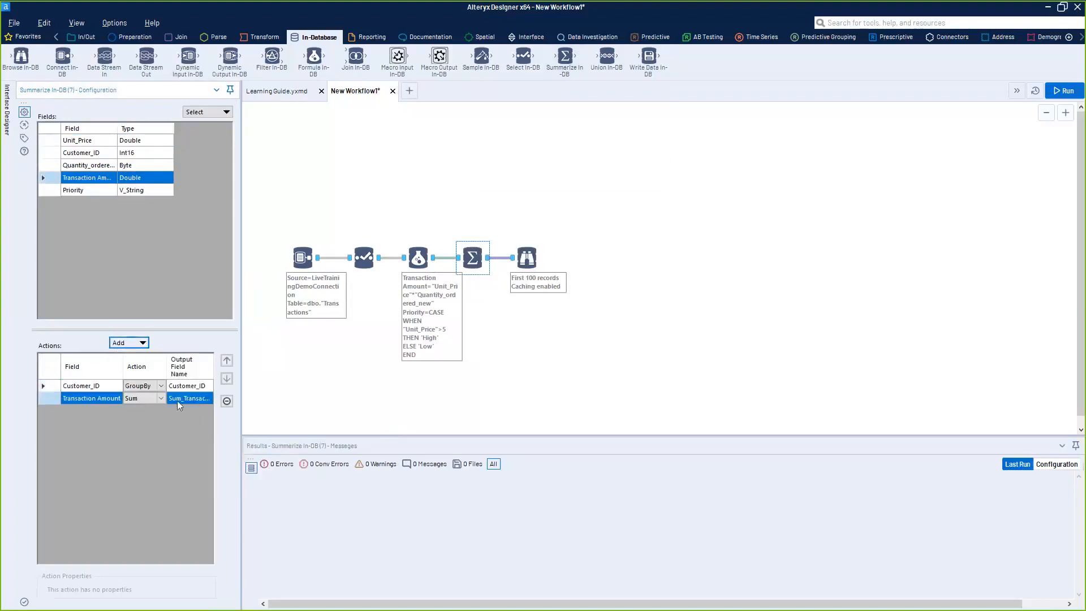
pyautogui.click(178, 399)
pyautogui.moveTo(179, 399); pyautogui.dragTo(165, 399)
pyautogui.moveTo(243, 383); pyautogui.dragTo(371, 385)
pyautogui.click(183, 383)
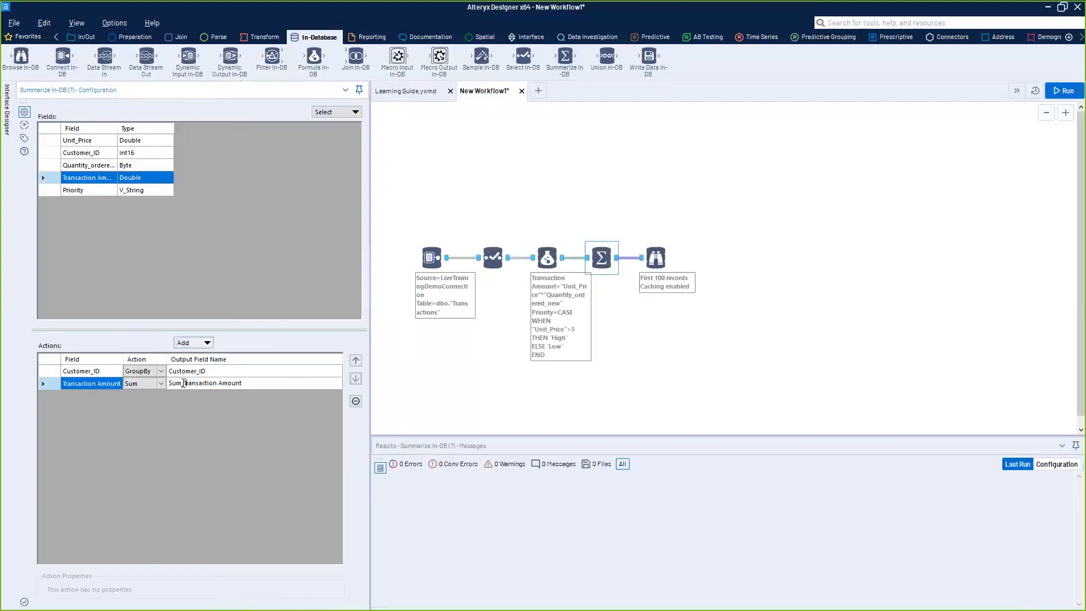
pyautogui.write('Total')
pyautogui.click(195, 343)
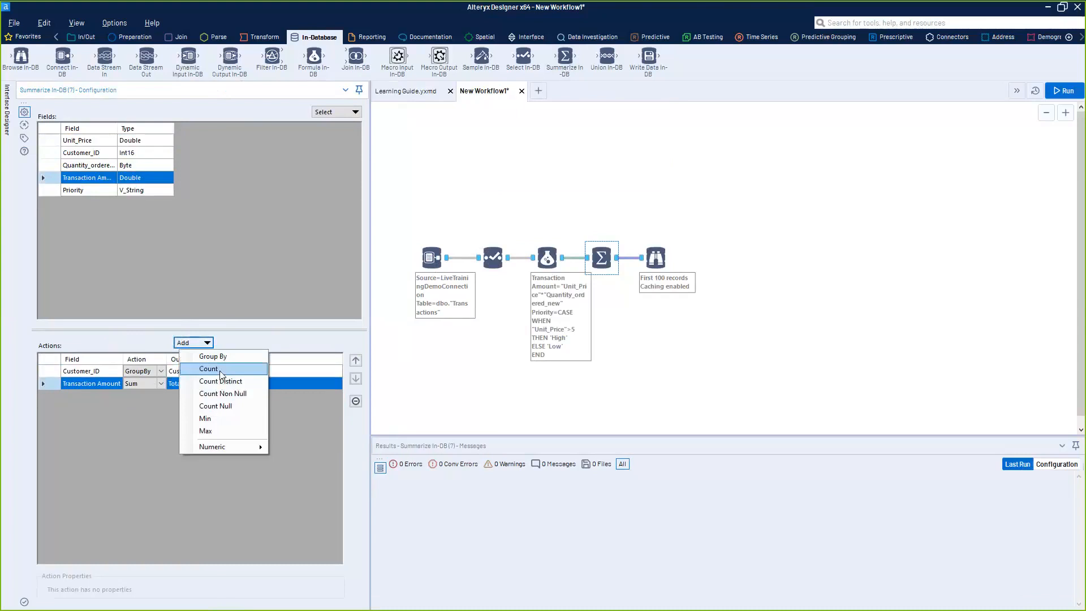
pyautogui.click(195, 367)
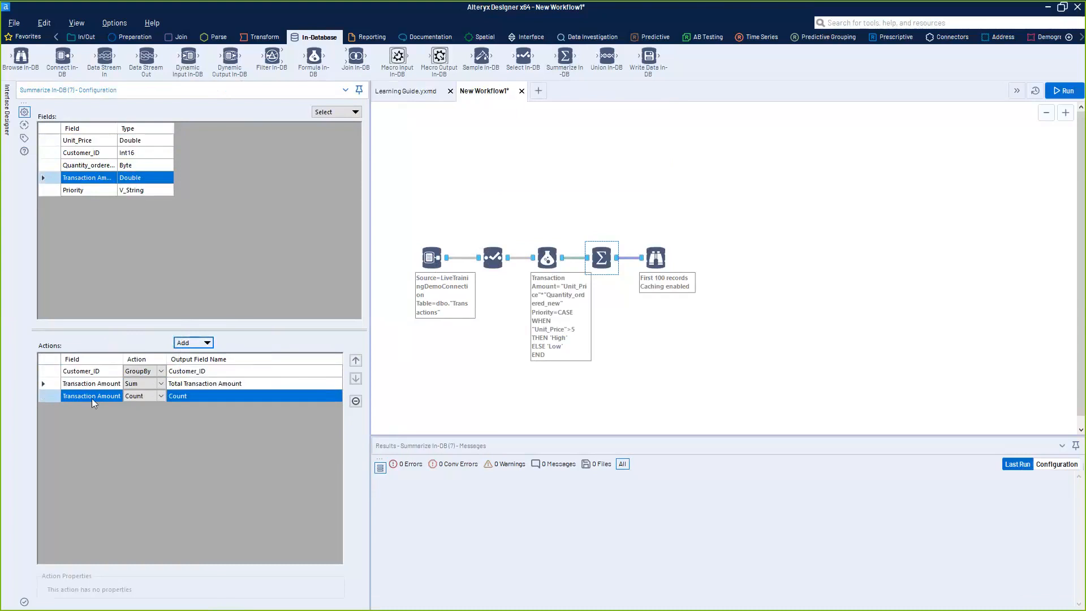
# Run the workflow and review the Total Transaction Amount and Count per Customer_ID in Browse In-DB
pyautogui.hotkey('ctrl', 'r')
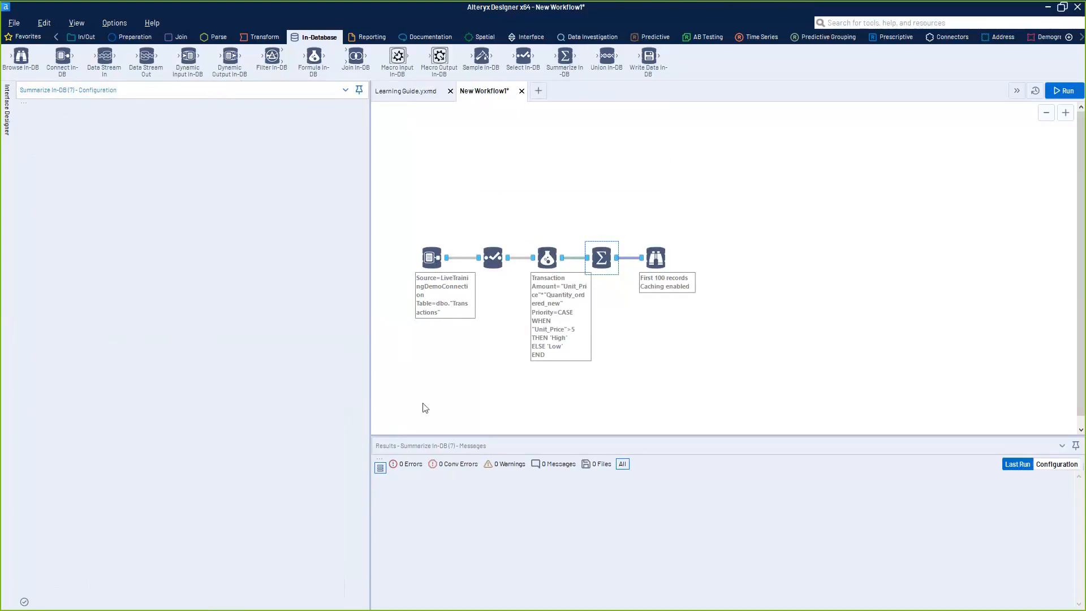
pyautogui.click(656, 258)
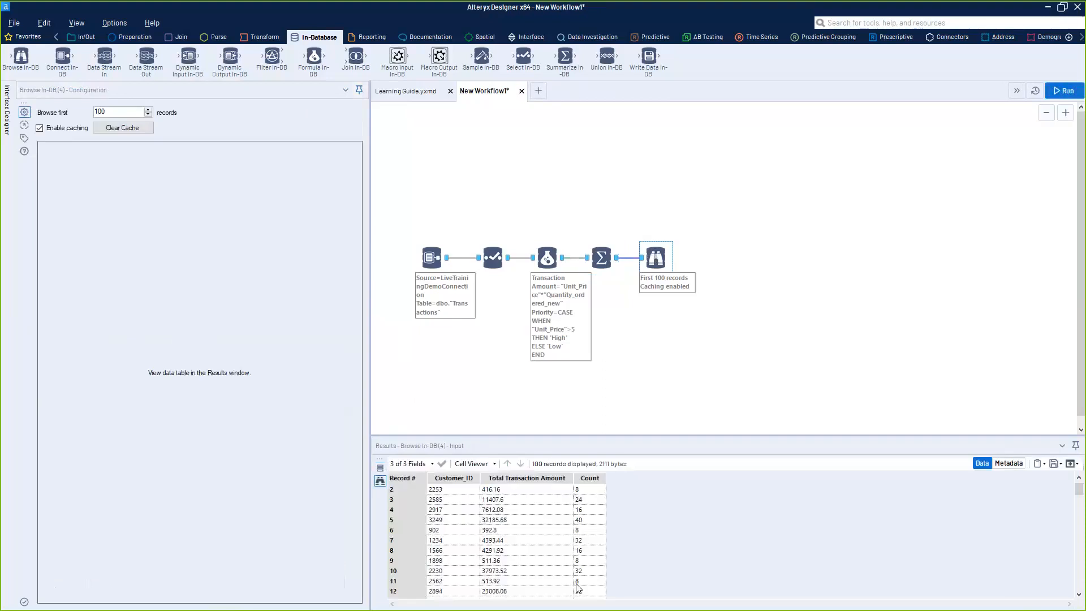
pyautogui.moveTo(446, 490); pyautogui.dragTo(515, 499)
pyautogui.click(454, 509)
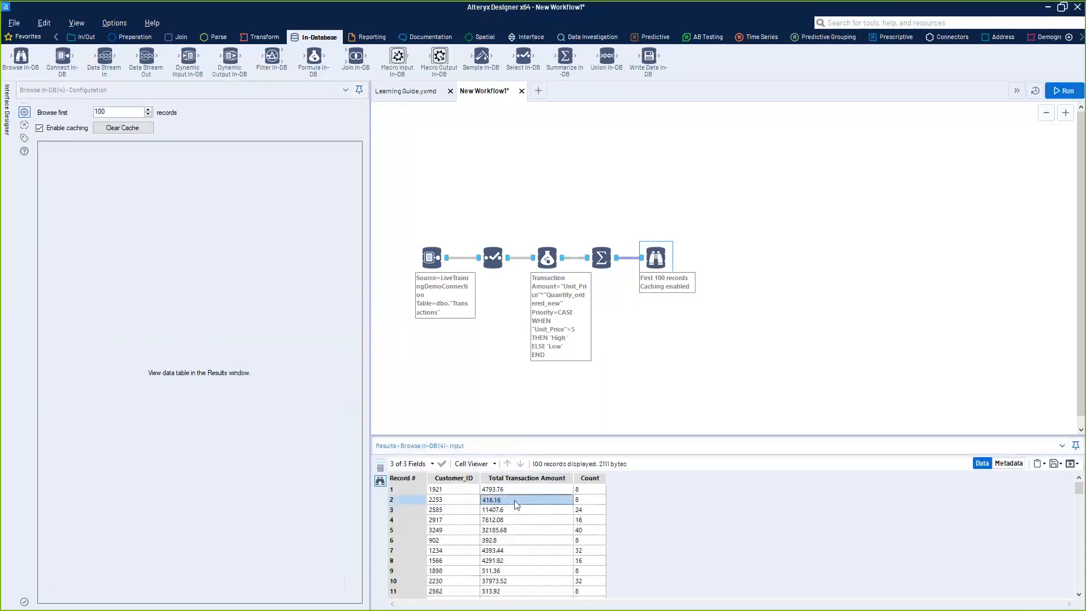
pyautogui.click(591, 500)
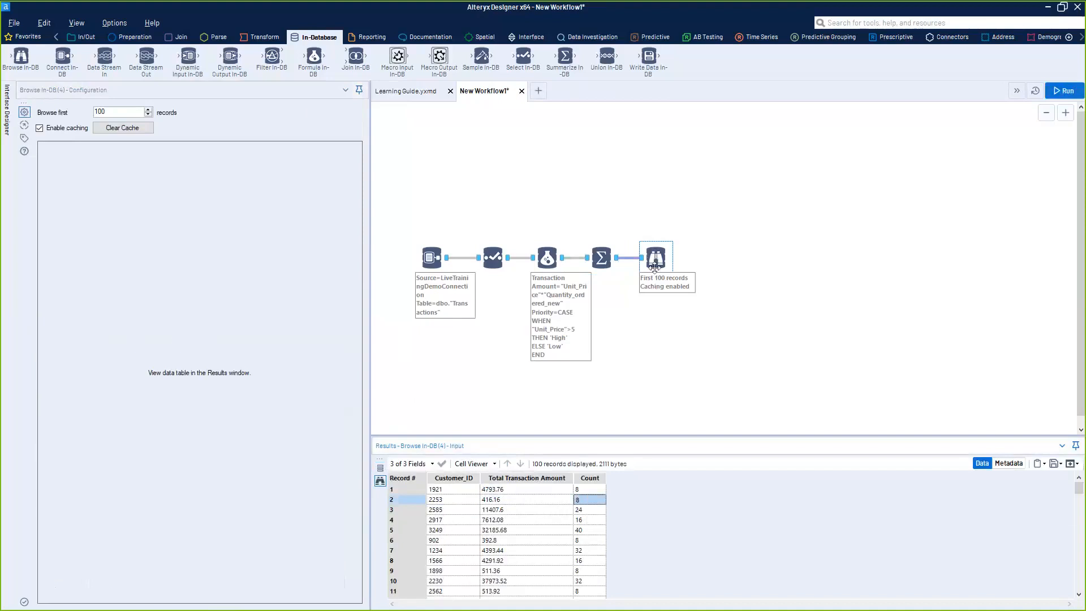
pyautogui.moveTo(462, 535); pyautogui.dragTo(602, 556)
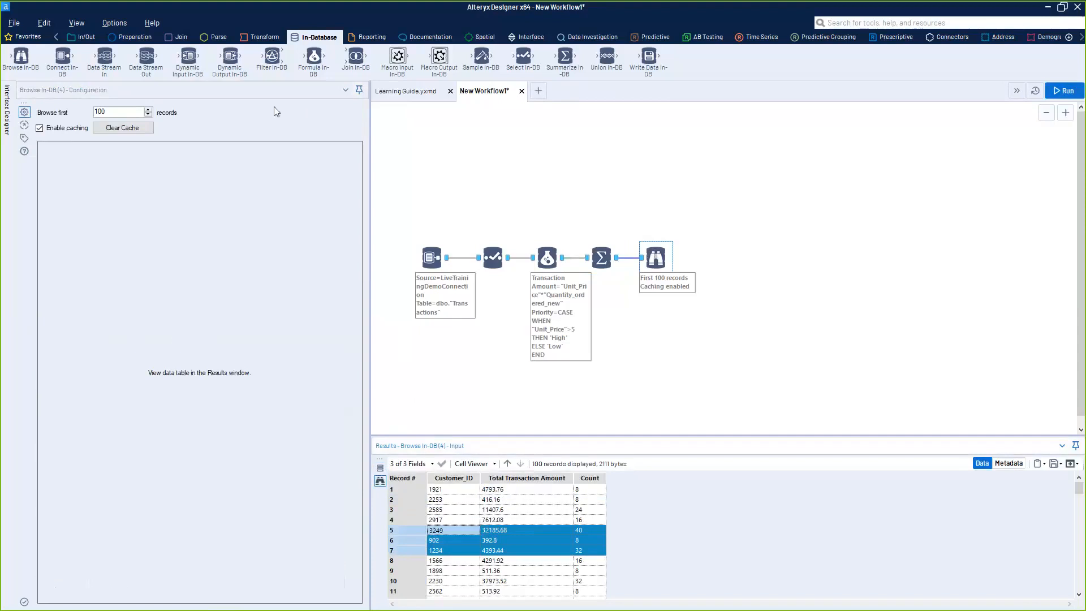
# Place an Input Data tool above the Connect In-DB tool and connect it to the SAS file customers.sas7bdat
pyautogui.click(85, 37)
pyautogui.moveTo(146, 56); pyautogui.dragTo(478, 199)
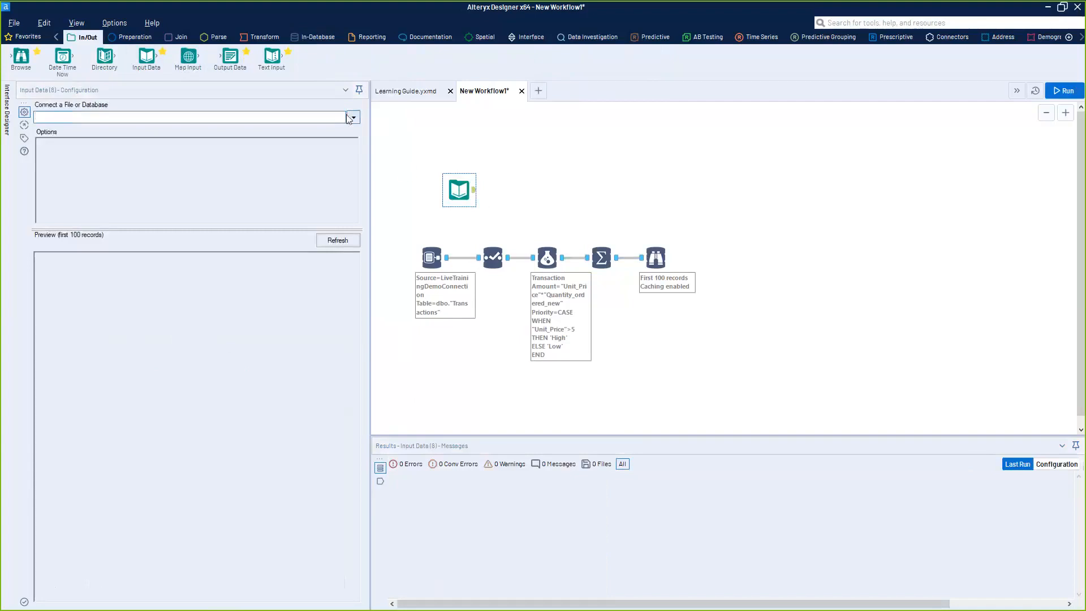
pyautogui.click(354, 117)
pyautogui.click(336, 135)
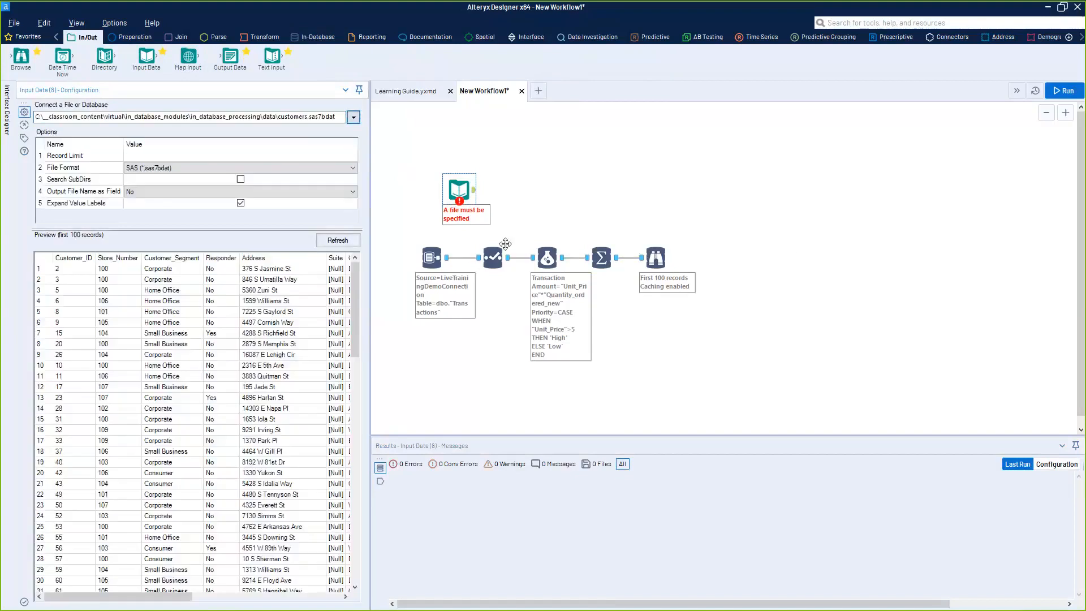
pyautogui.moveTo(465, 203); pyautogui.dragTo(444, 197)
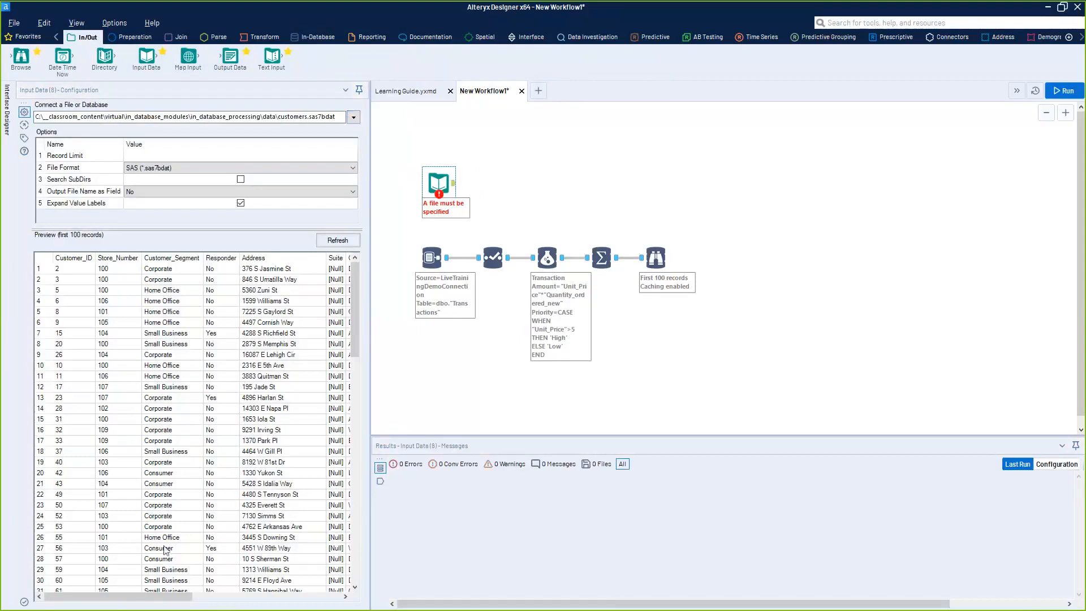
# Examine the customer preview columns from Customer_ID through HomeValue, and align the Input Data tool above Connect In-DB
pyautogui.moveTo(43, 323); pyautogui.dragTo(72, 466)
pyautogui.click(118, 312)
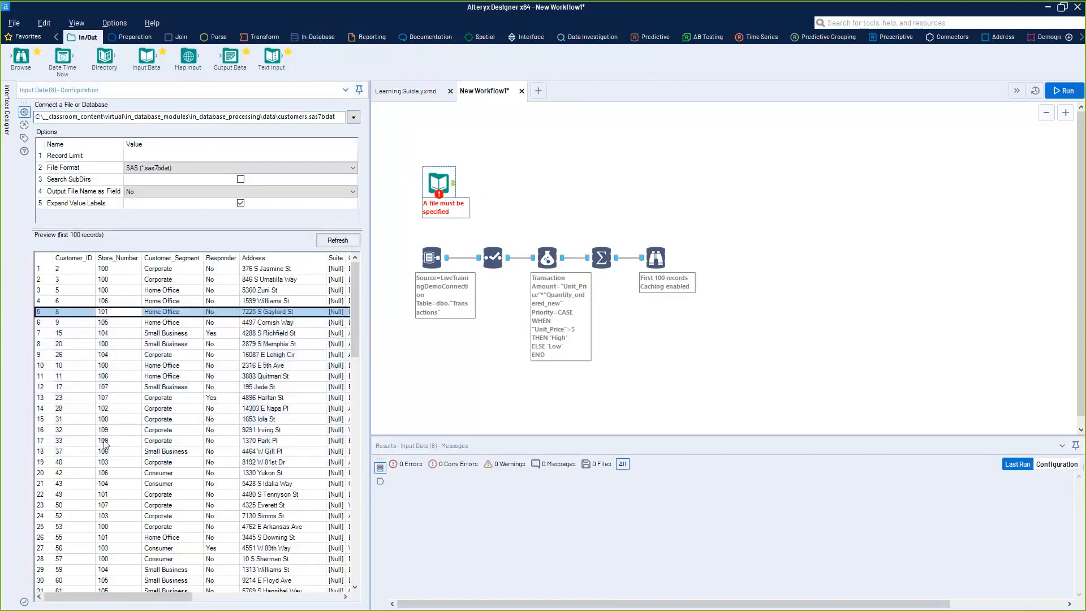
pyautogui.moveTo(139, 420); pyautogui.dragTo(146, 506)
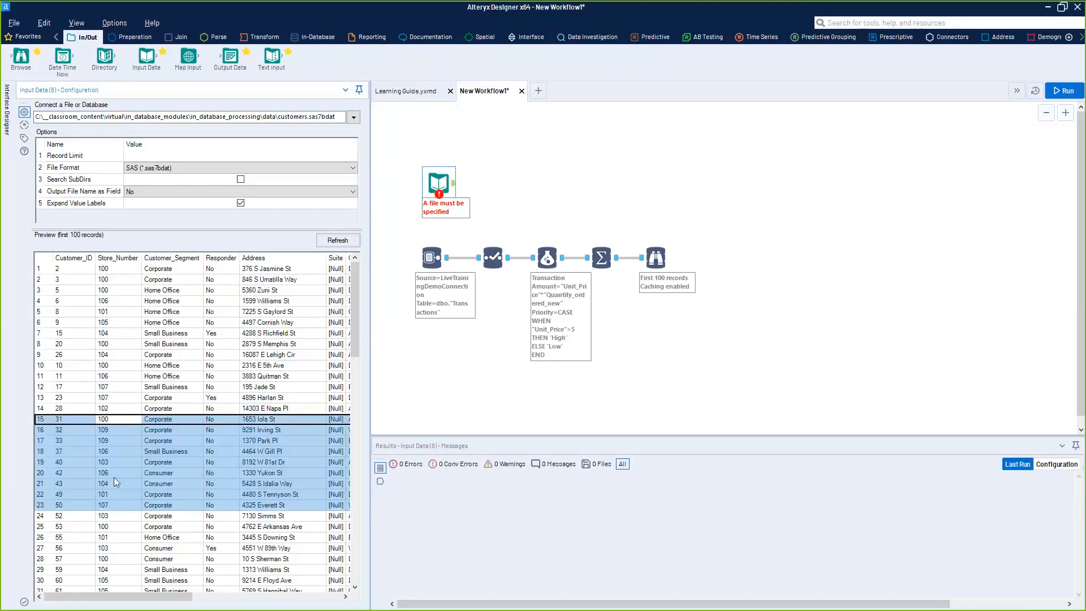
pyautogui.moveTo(160, 366); pyautogui.dragTo(160, 473)
pyautogui.moveTo(163, 600); pyautogui.dragTo(196, 599)
pyautogui.moveTo(158, 291); pyautogui.dragTo(145, 380)
pyautogui.click(157, 323)
pyautogui.moveTo(158, 323); pyautogui.dragTo(151, 394)
pyautogui.moveTo(150, 513); pyautogui.dragTo(152, 527)
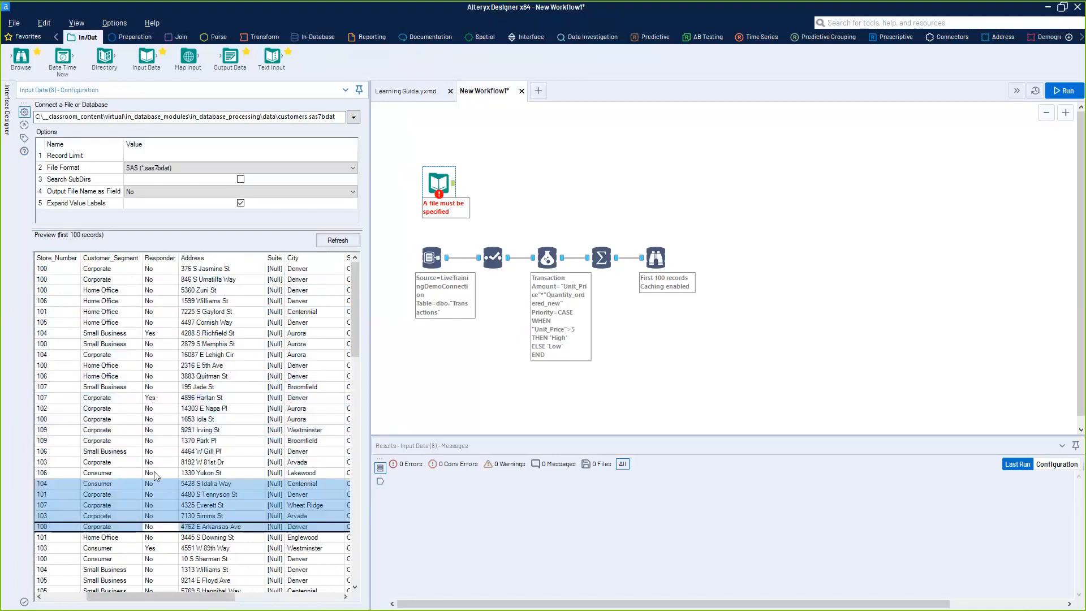
pyautogui.moveTo(181, 598); pyautogui.dragTo(275, 605)
pyautogui.moveTo(303, 269); pyautogui.dragTo(272, 440)
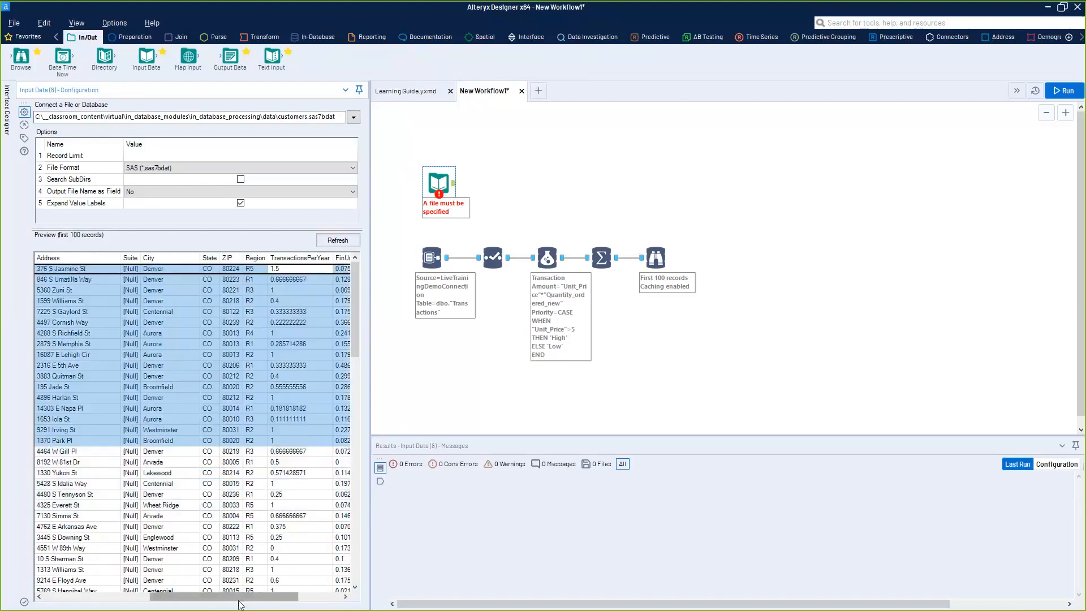
pyautogui.moveTo(231, 603); pyautogui.dragTo(274, 603)
pyautogui.moveTo(299, 280); pyautogui.dragTo(307, 341)
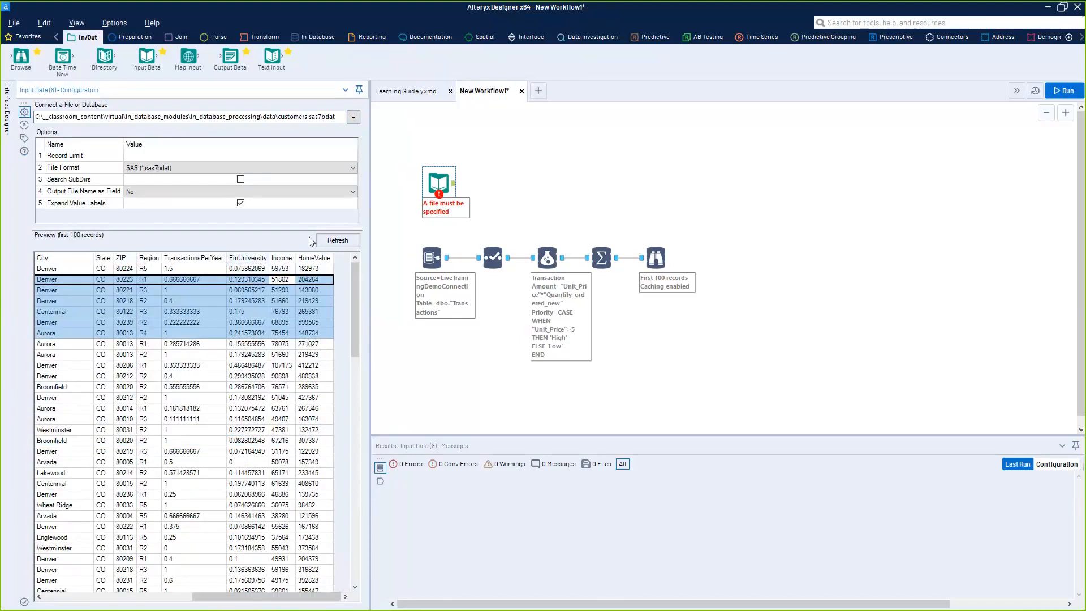
pyautogui.moveTo(439, 182); pyautogui.dragTo(432, 176)
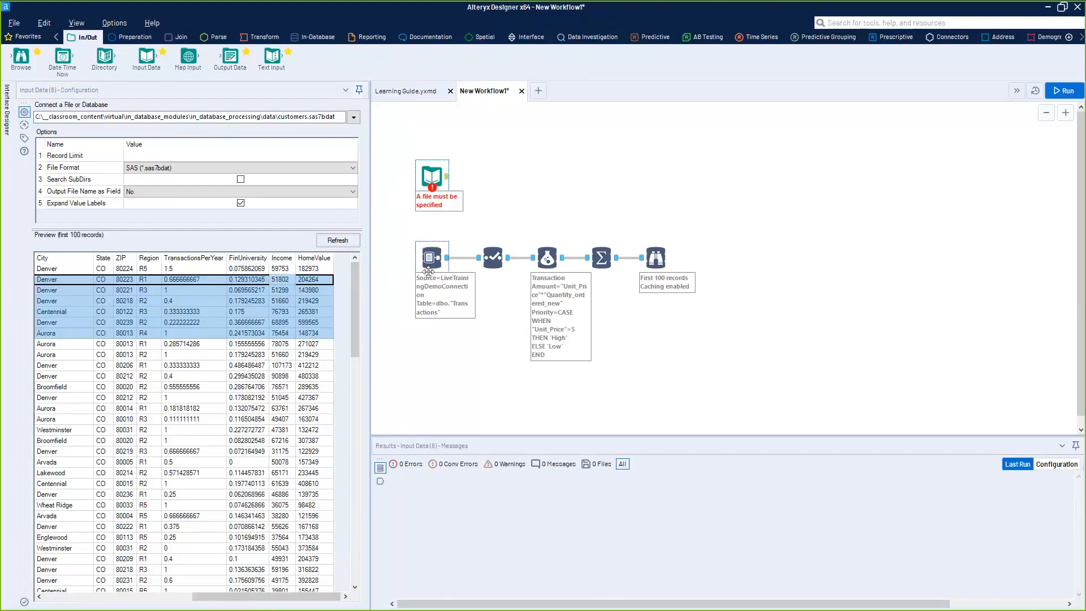
# Attach a Browse tool to the customers.sas7bdat input, run the workflow, and review the customer records and per-customer transaction summary
pyautogui.click(429, 186)
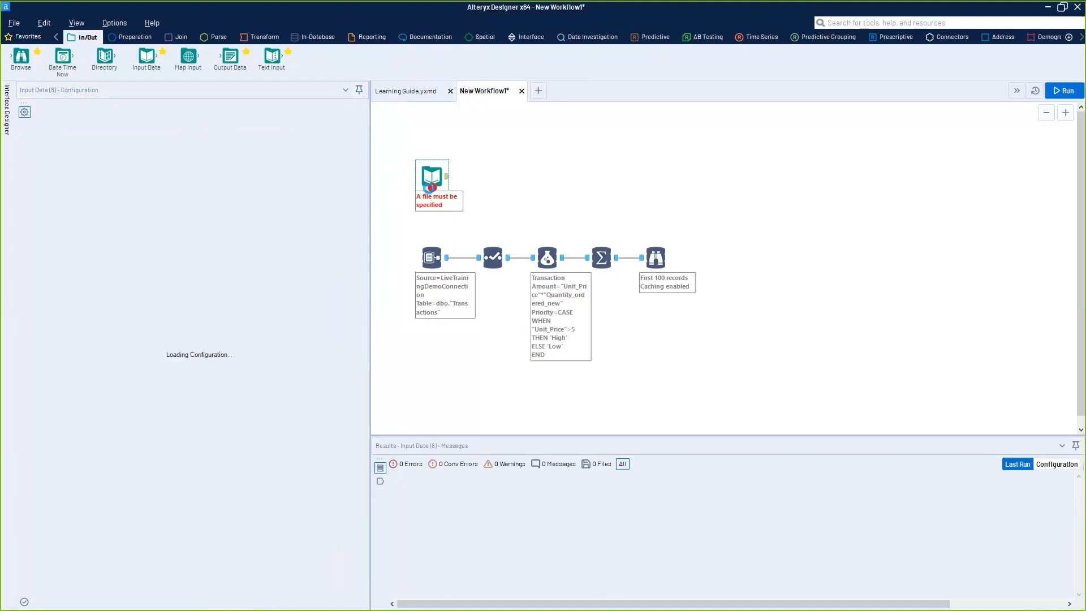
pyautogui.hotkey('ctrl', 'shift', 'b')
pyautogui.click(613, 264)
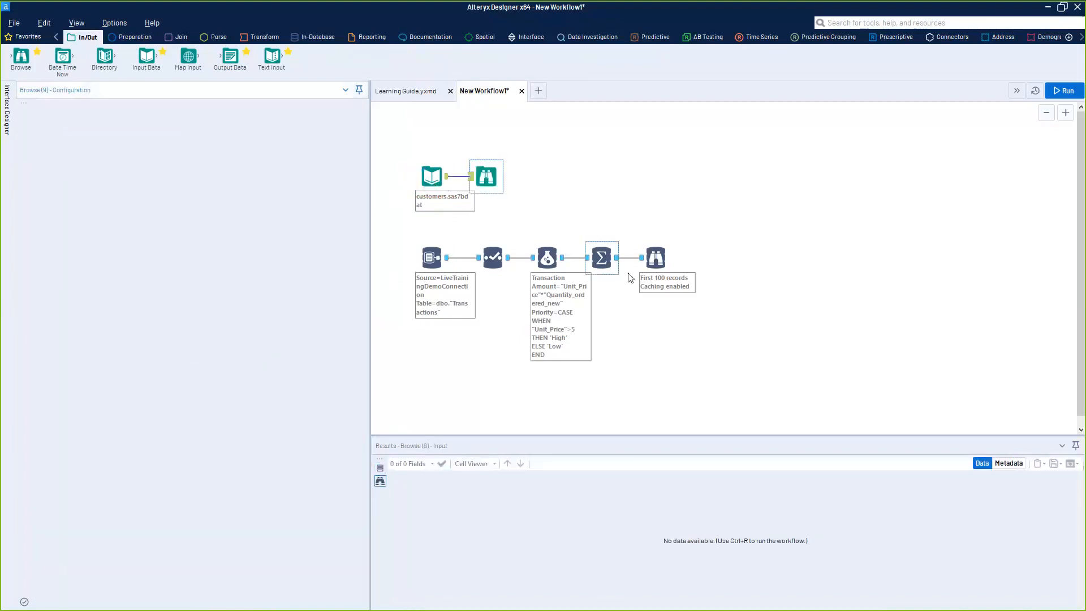
pyautogui.hotkey('ctrl', 'r')
pyautogui.click(487, 172)
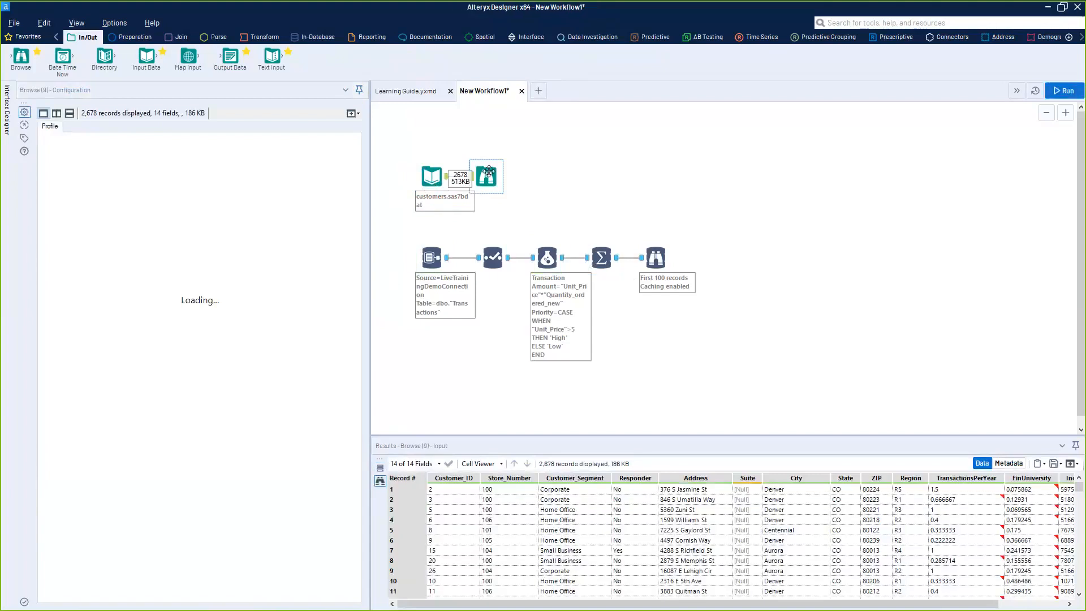
pyautogui.click(654, 255)
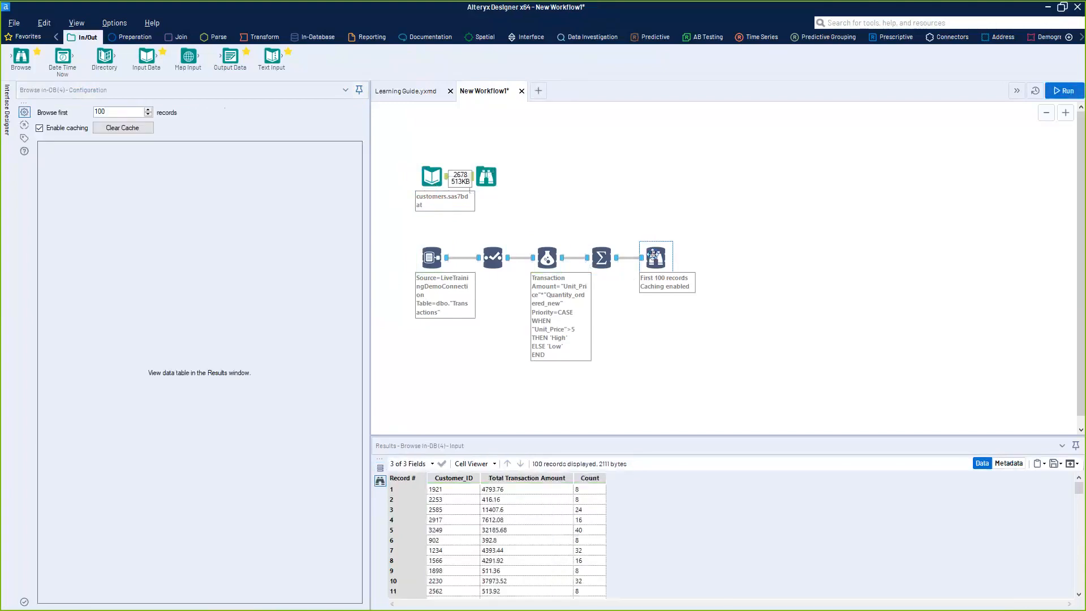
pyautogui.moveTo(579, 500); pyautogui.dragTo(447, 581)
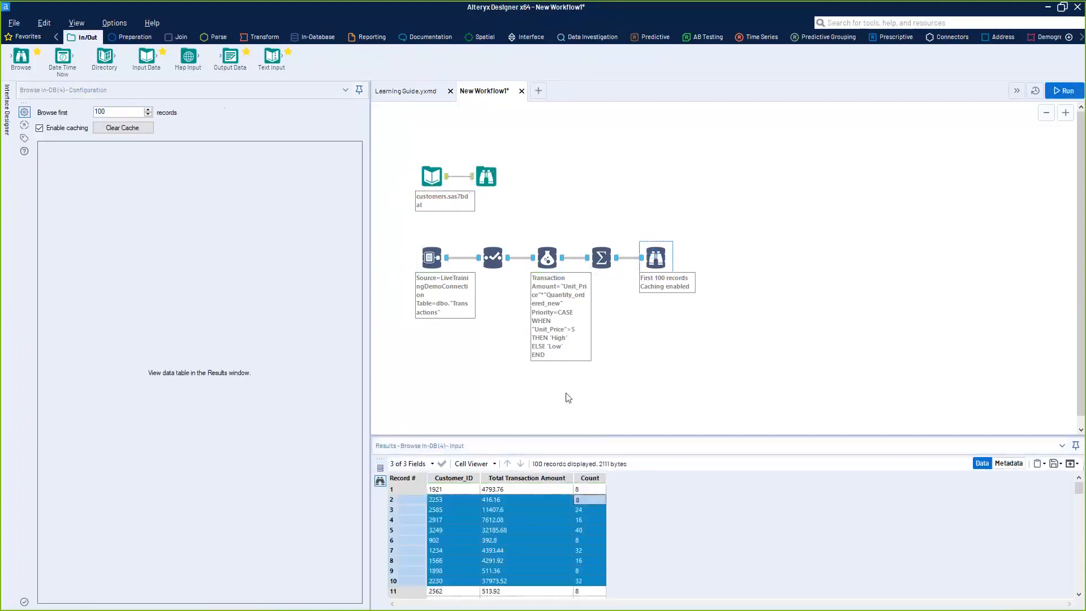
# Make room on the canvas by moving the customers Browse up, the Browse In-DB down, and the Input Data tool beneath its Browse
pyautogui.moveTo(481, 187); pyautogui.dragTo(481, 168)
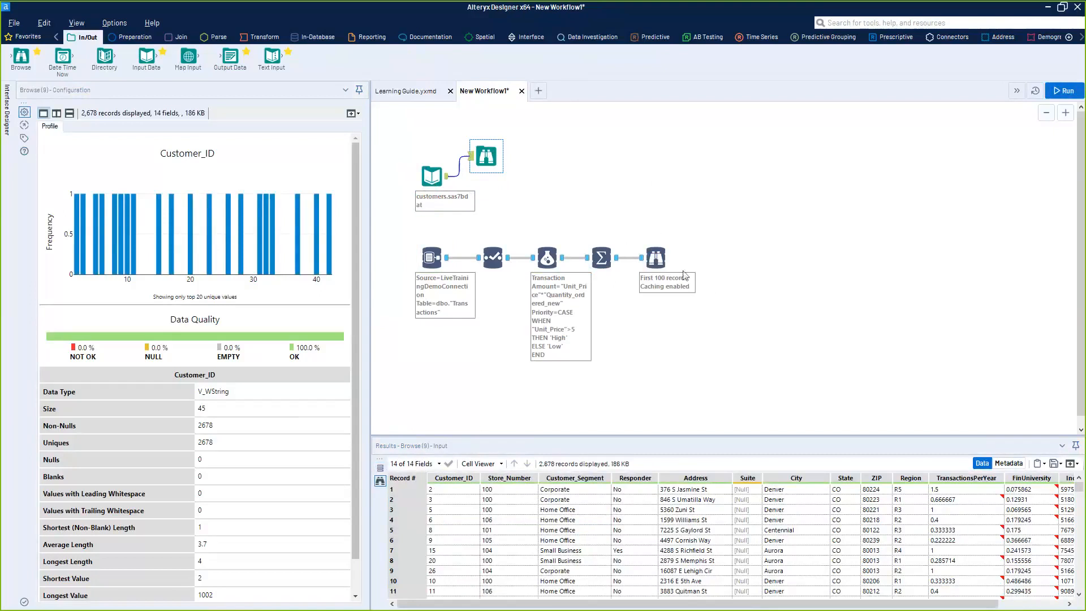
pyautogui.moveTo(657, 261); pyautogui.dragTo(670, 322)
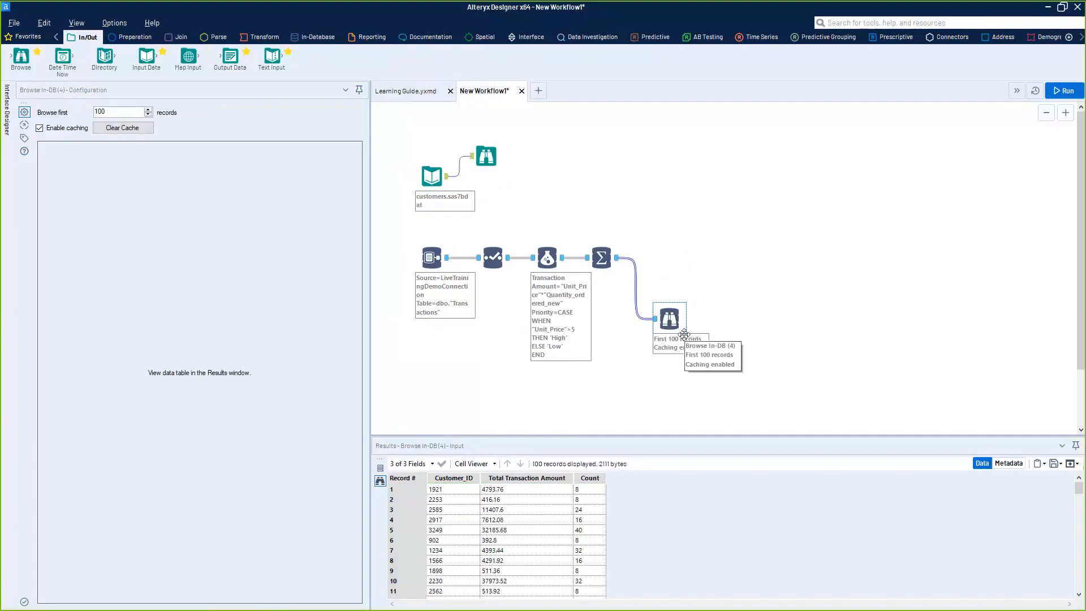
pyautogui.moveTo(433, 177); pyautogui.dragTo(514, 207)
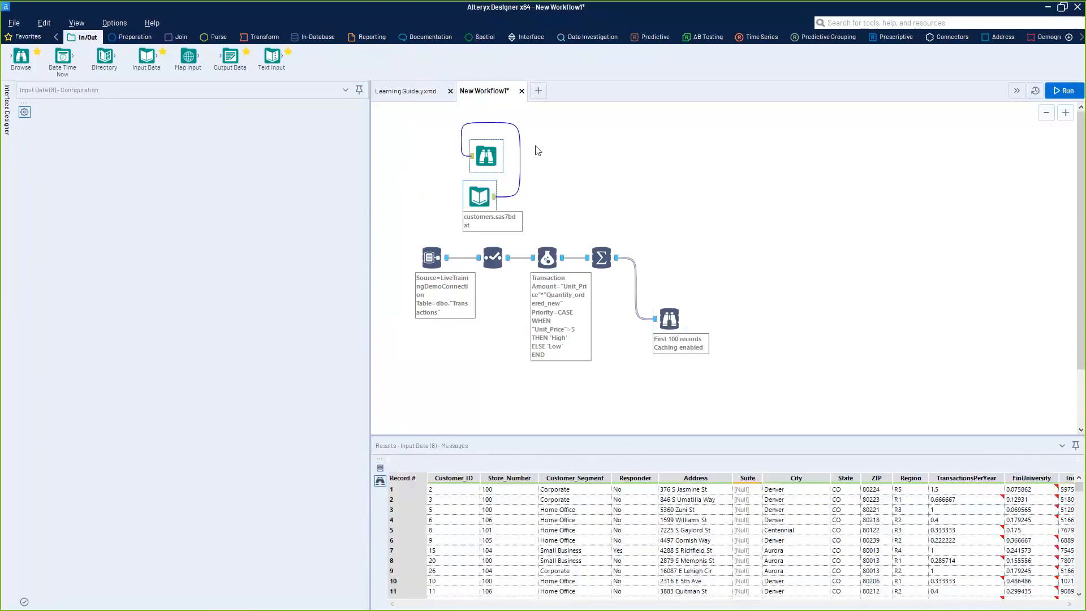
pyautogui.moveTo(486, 156); pyautogui.dragTo(533, 143)
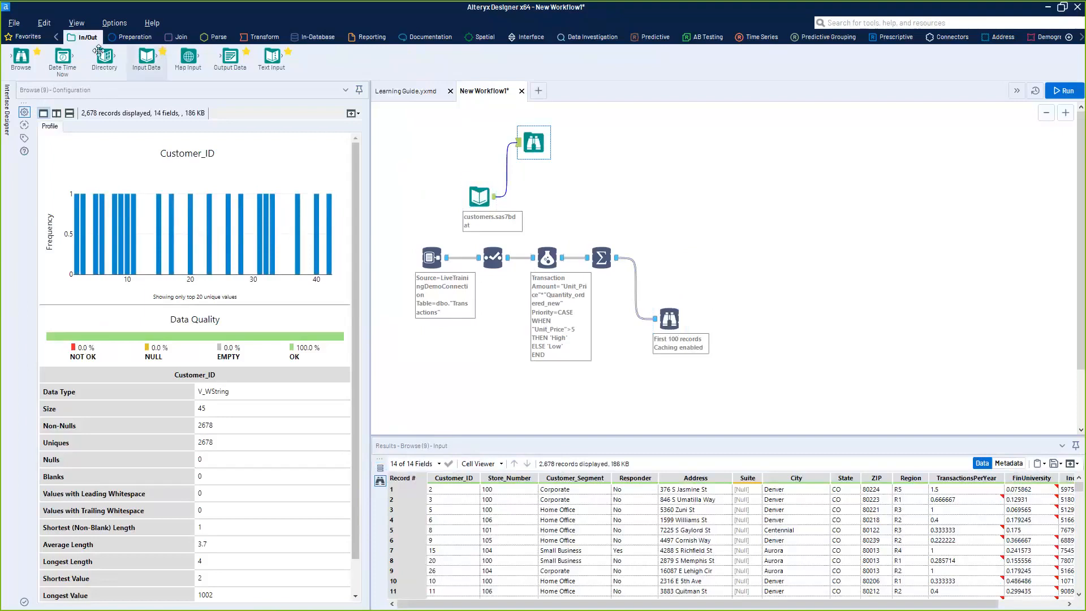
# Connect an Auto Field tool after the customers Input Data tool and check the original field types in the Browse metadata
pyautogui.click(124, 39)
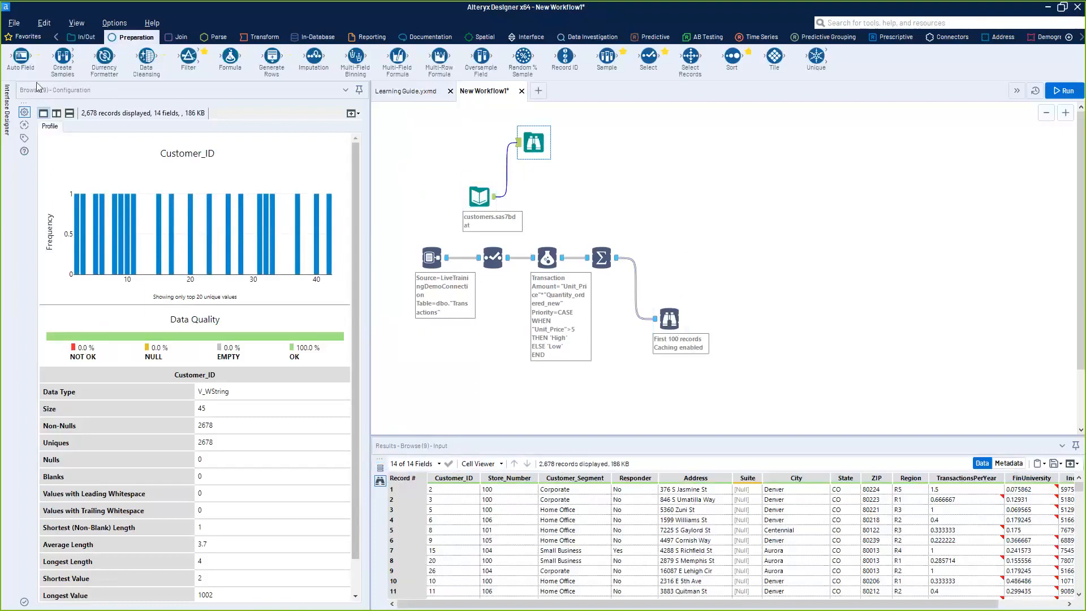
pyautogui.moveTo(20, 56); pyautogui.dragTo(468, 196)
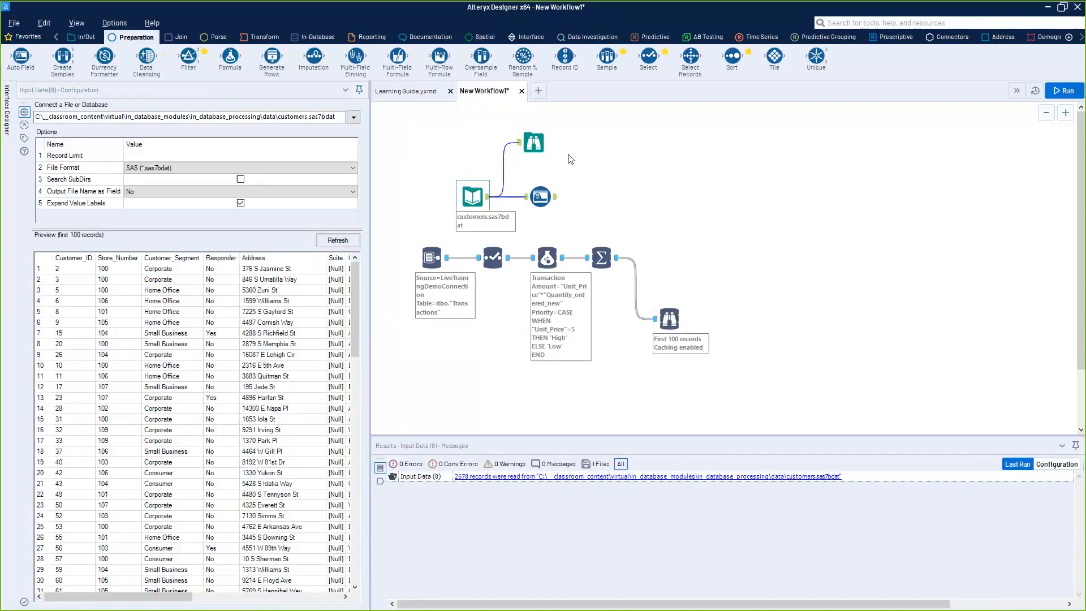
pyautogui.click(534, 142)
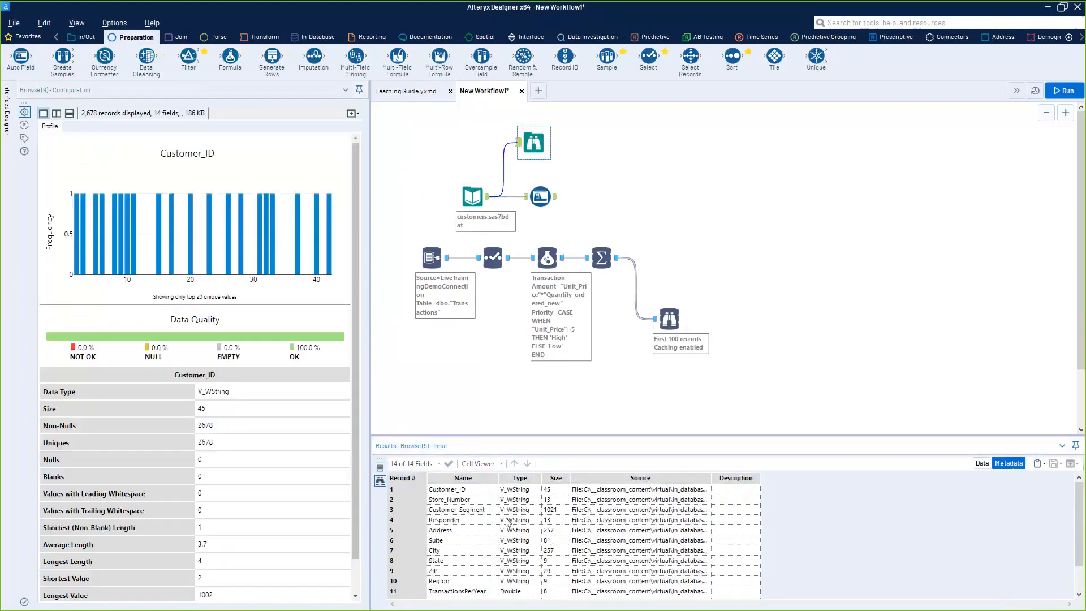
pyautogui.moveTo(511, 490); pyautogui.dragTo(516, 540)
pyautogui.click(515, 572)
pyautogui.scroll(-1, 516, 570)
# Run the workflow and review the Auto Field tool's output metadata and customer records
pyautogui.moveTo(539, 198); pyautogui.dragTo(532, 198)
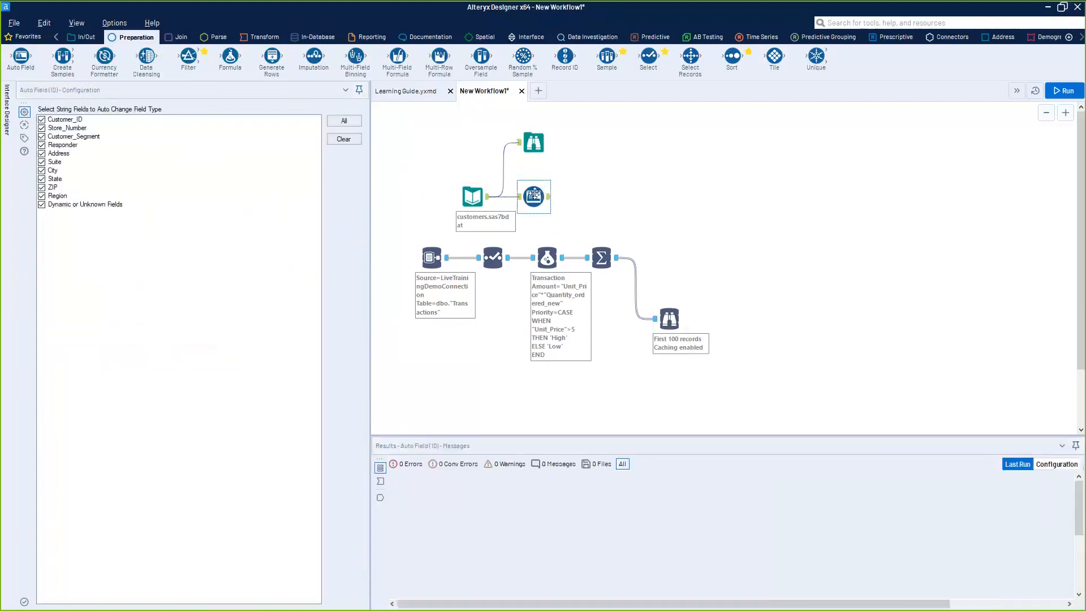
pyautogui.click(548, 198)
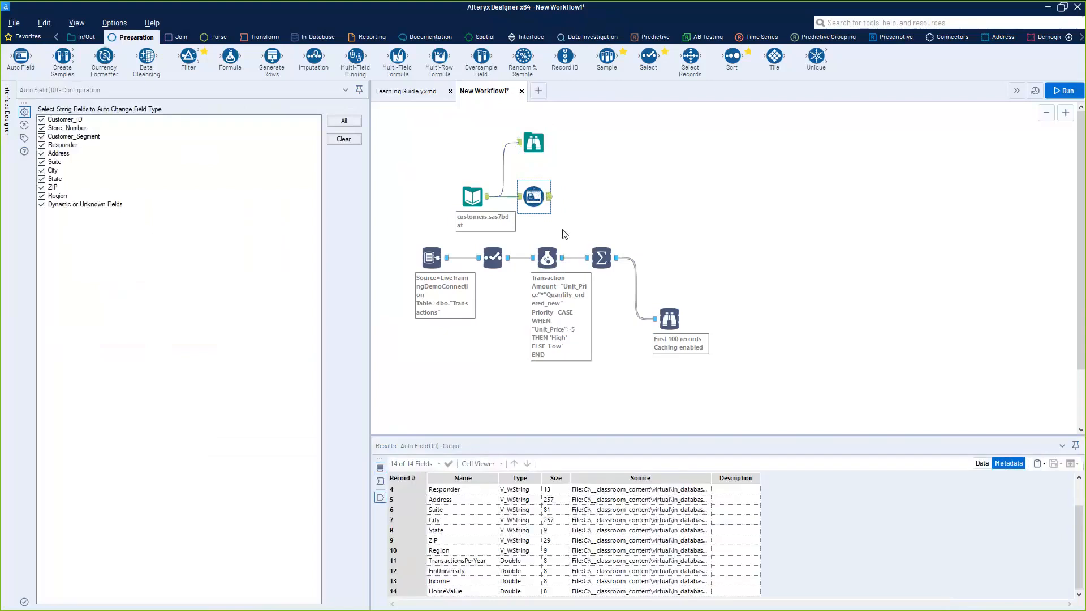
pyautogui.hotkey('ctrl', 'r')
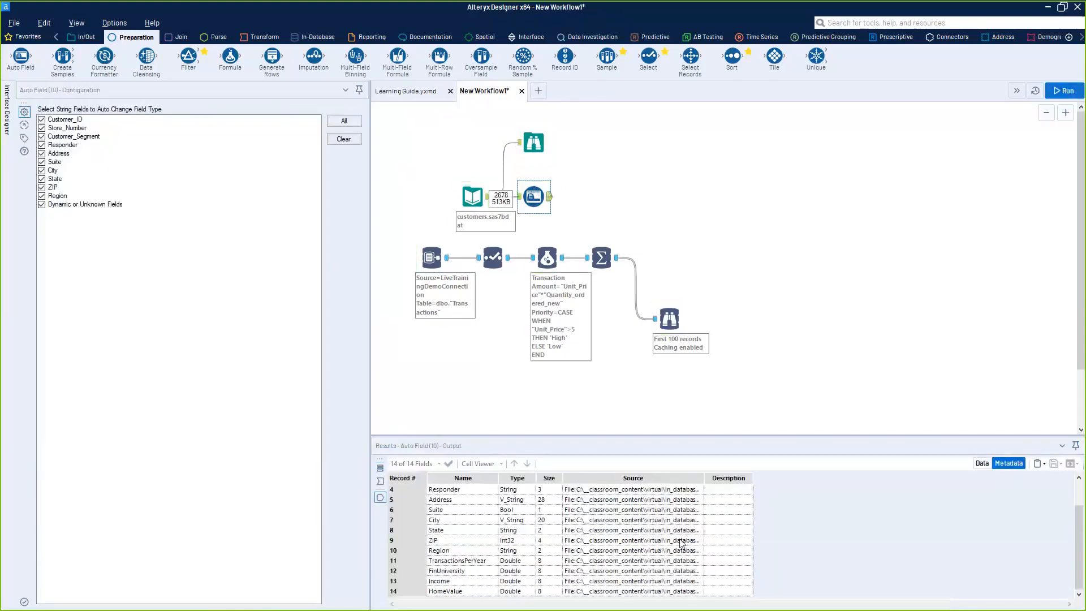
pyautogui.click(982, 463)
pyautogui.moveTo(687, 530); pyautogui.dragTo(961, 530)
# Find the Data Stream In tool by searching for "stream" and connect it directly after the Auto Field tool
pyautogui.moveTo(547, 188); pyautogui.dragTo(534, 188)
pyautogui.click(854, 23)
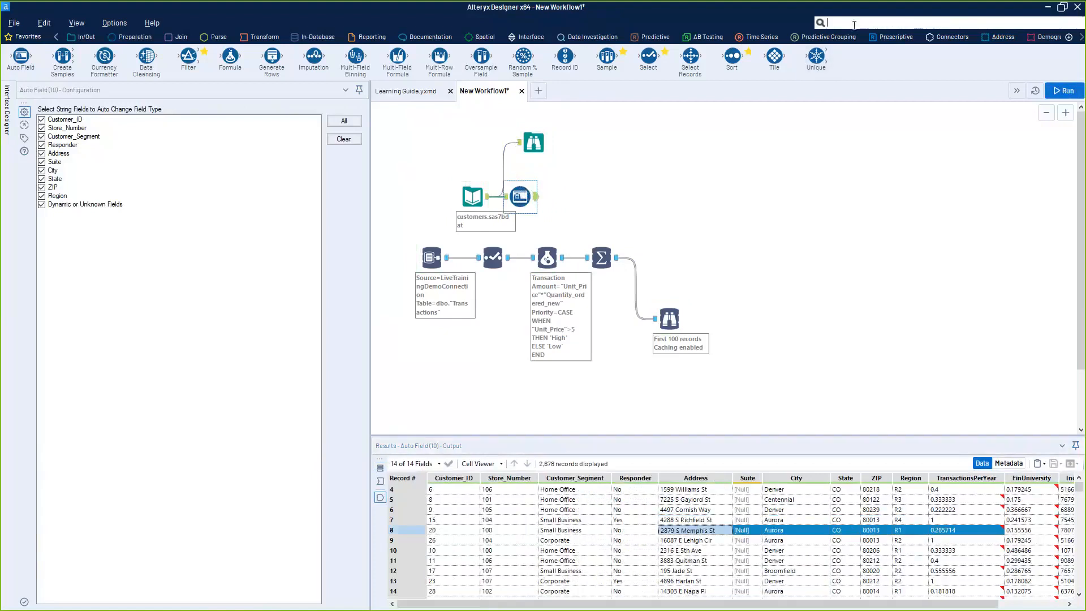
pyautogui.write('stream')
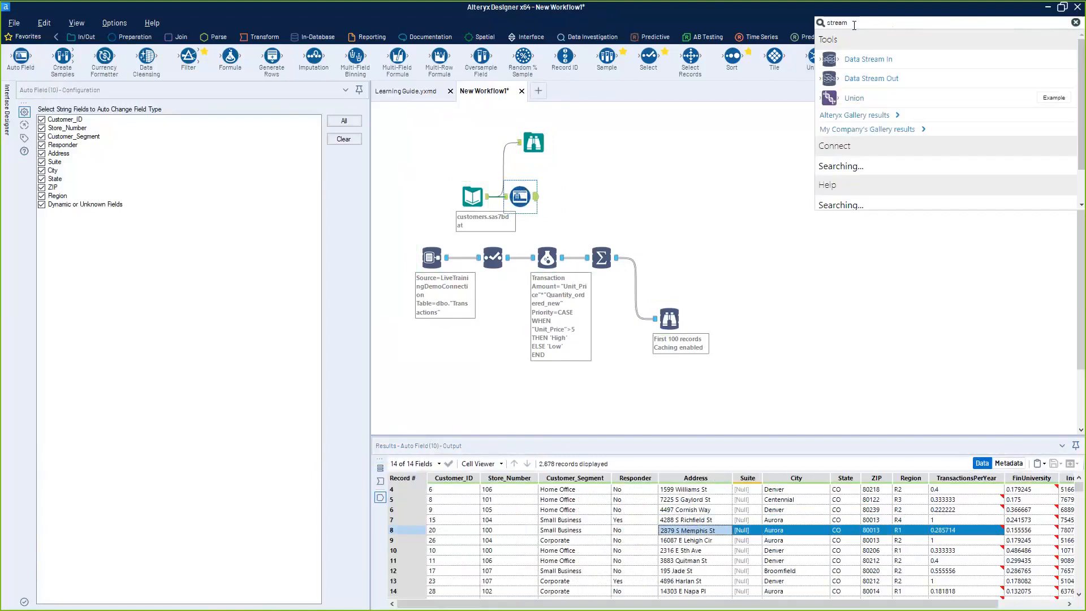
pyautogui.moveTo(868, 59); pyautogui.dragTo(586, 203)
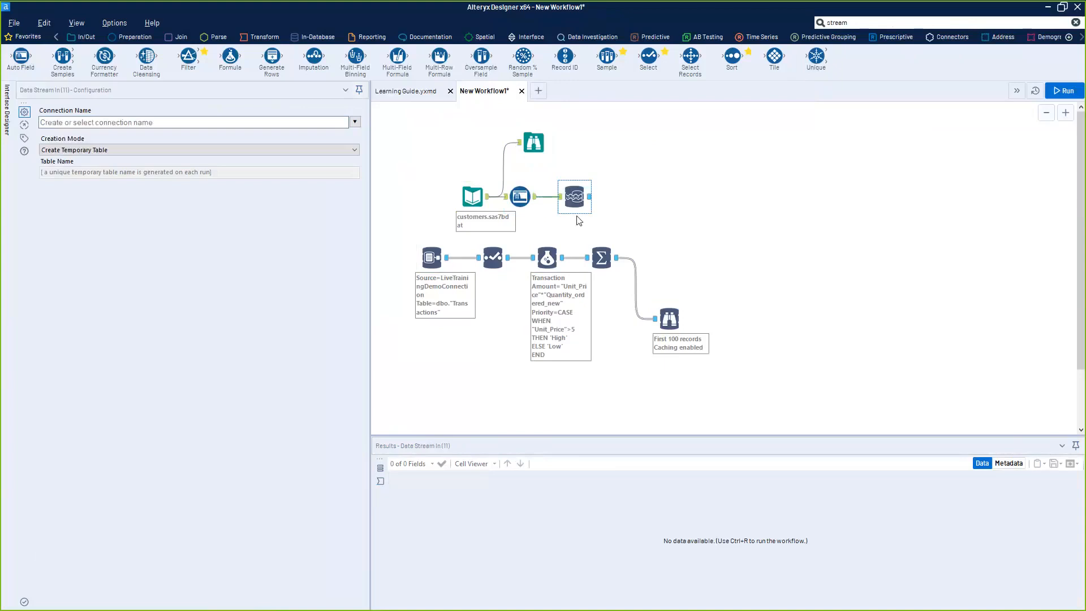
pyautogui.moveTo(572, 193); pyautogui.dragTo(564, 193)
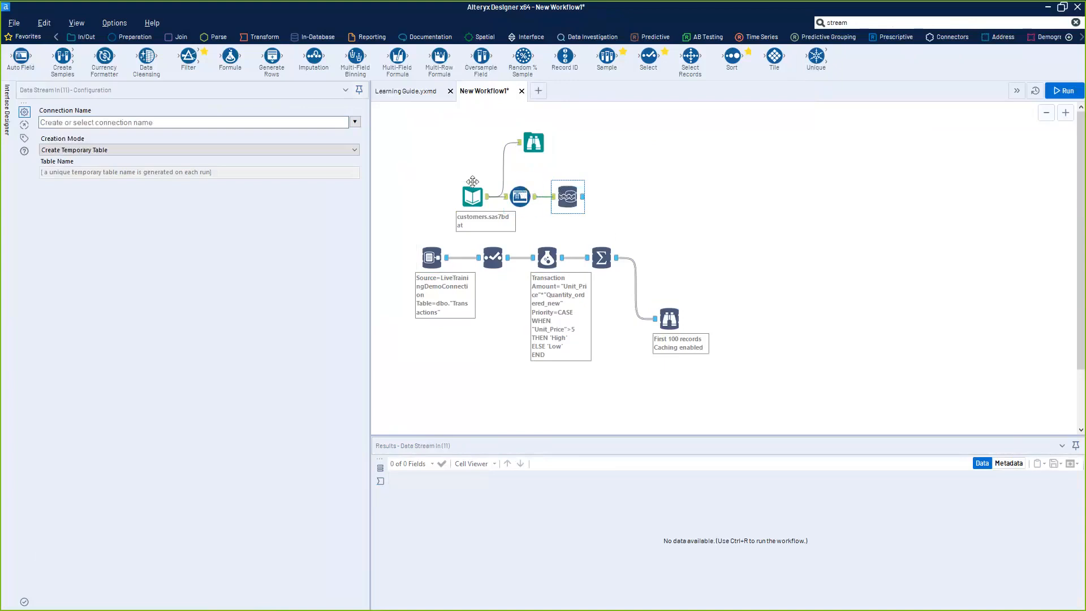
# Configure Data Stream In to create a temporary table through LiveTrainingDemoConnection
pyautogui.click(233, 149)
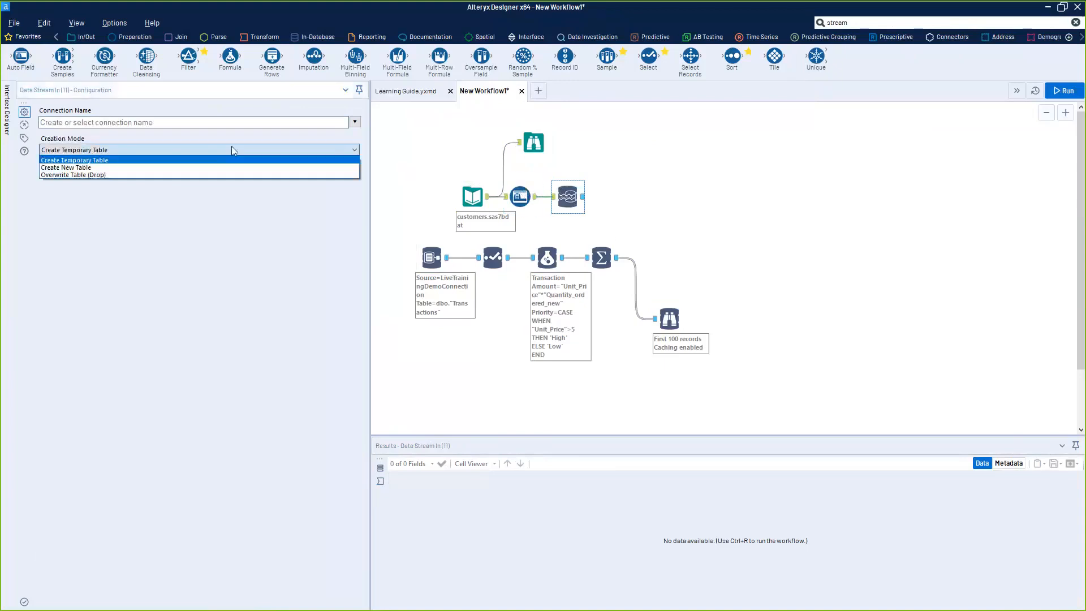
pyautogui.click(203, 162)
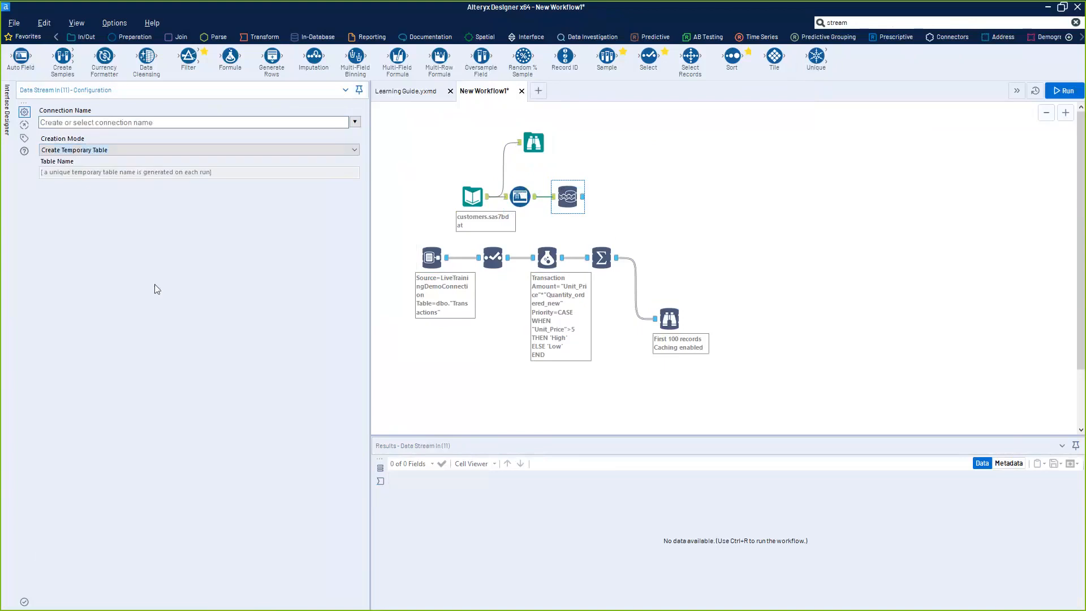
pyautogui.click(357, 120)
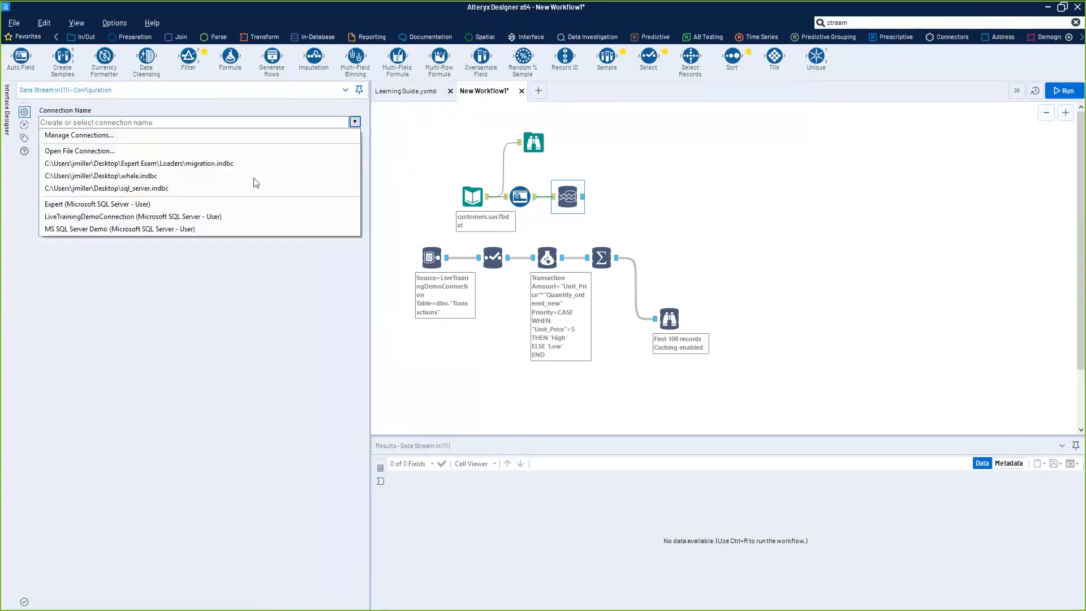
pyautogui.click(139, 221)
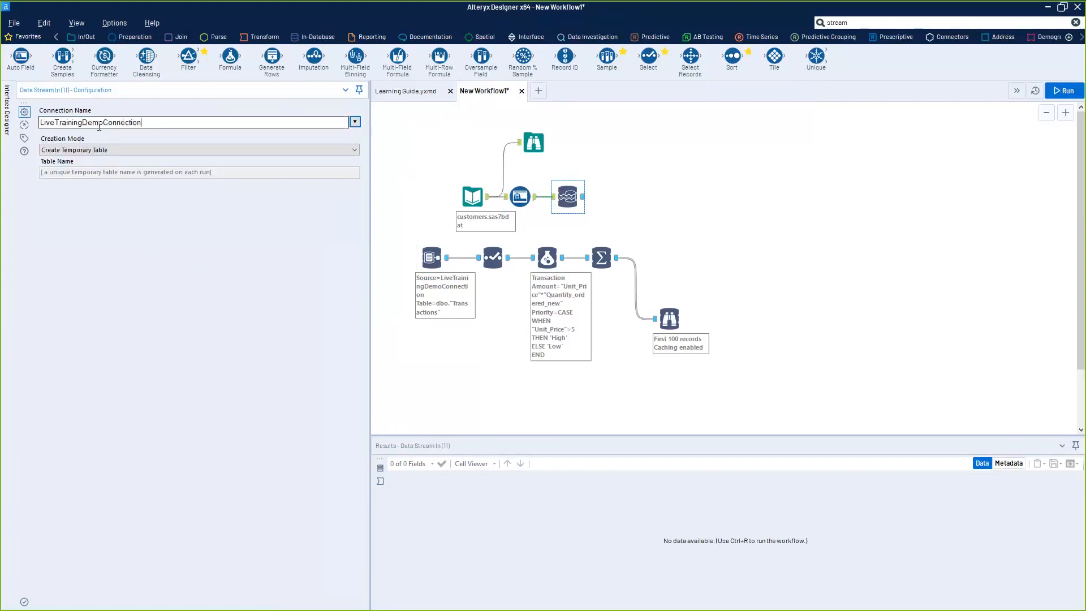
pyautogui.moveTo(142, 123); pyautogui.dragTo(55, 125)
pyautogui.click(161, 124)
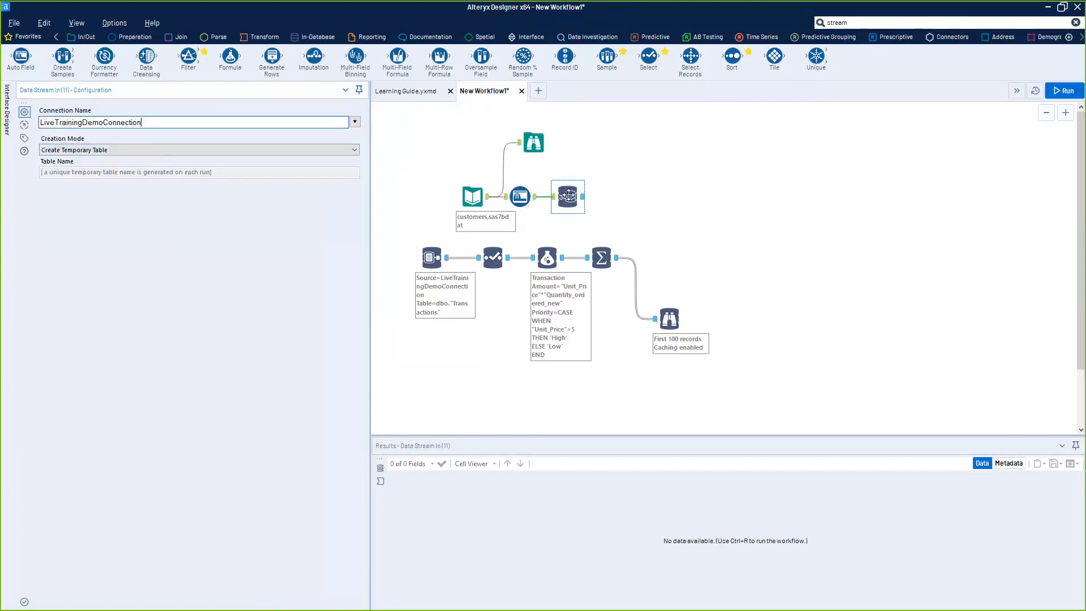
# Move the customers Browse aside, attach a Browse In-DB to Data Stream In, and run the workflow to review the streamed records
pyautogui.moveTo(534, 144); pyautogui.dragTo(698, 152)
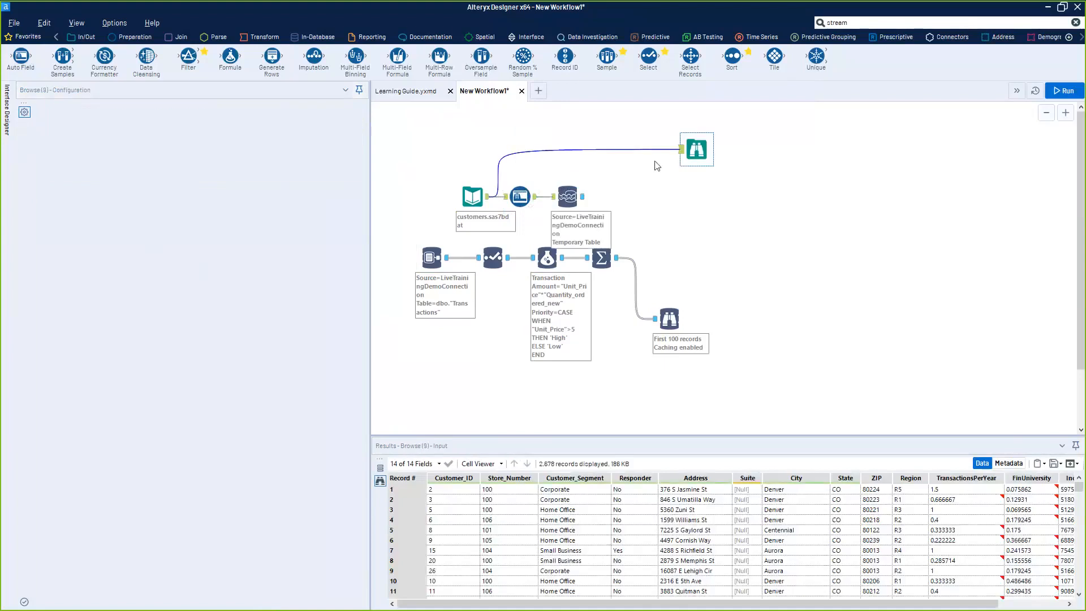
pyautogui.click(657, 151)
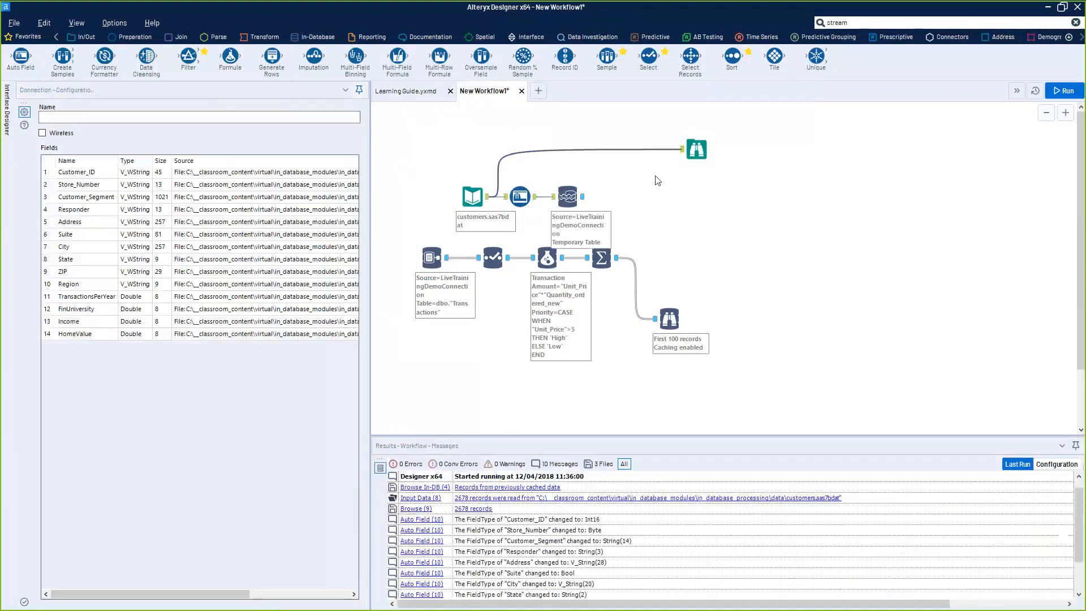
pyautogui.click(568, 197)
pyautogui.hotkey('ctrl', 'shift', 'b')
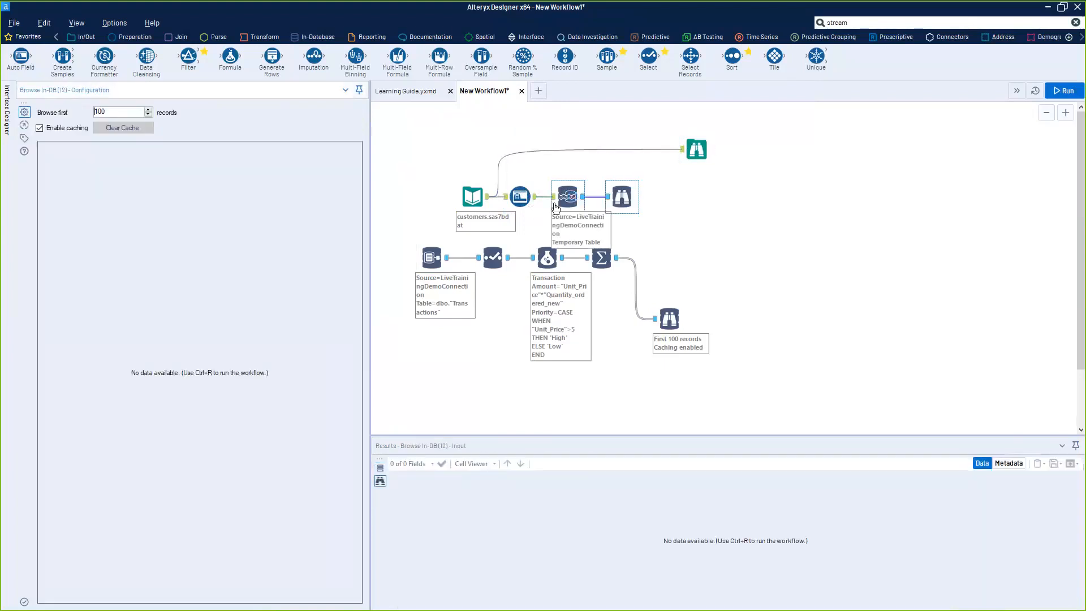
pyautogui.moveTo(631, 199); pyautogui.dragTo(638, 199)
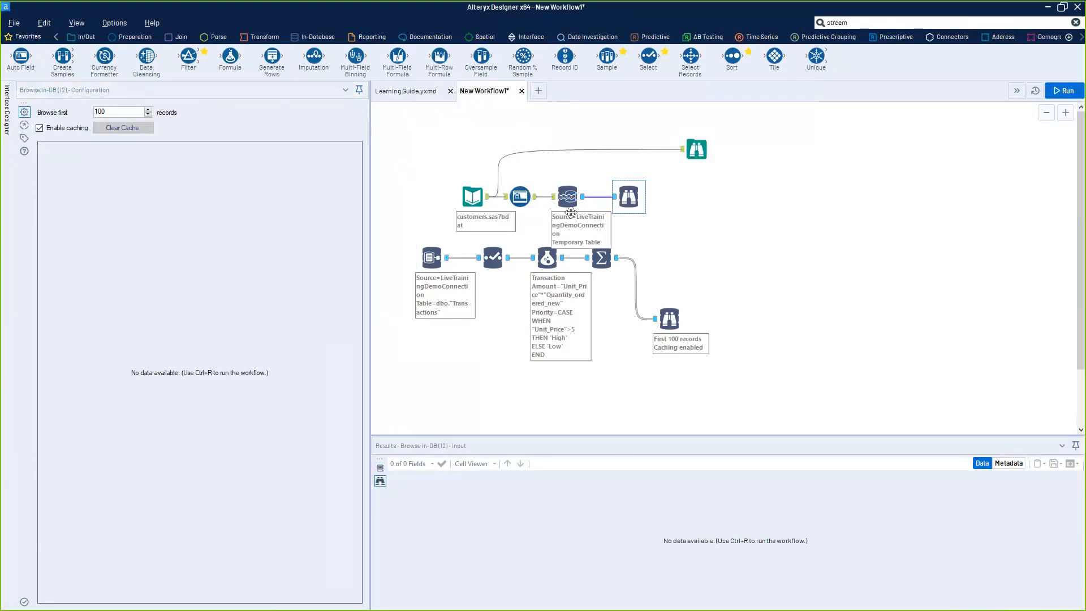
pyautogui.hotkey('ctrl', 'r')
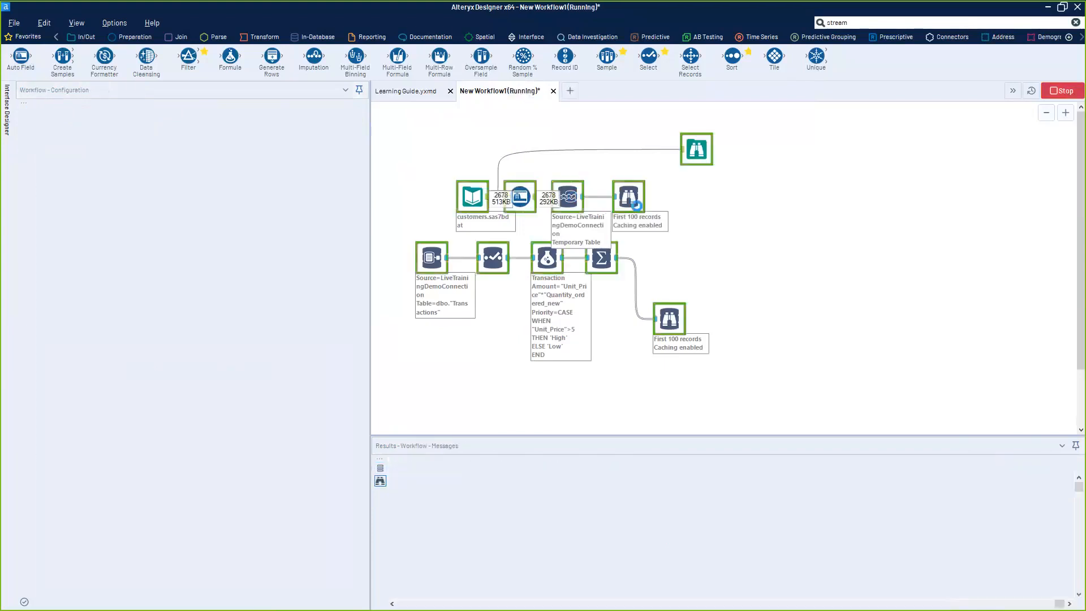
pyautogui.moveTo(666, 608); pyautogui.dragTo(735, 607)
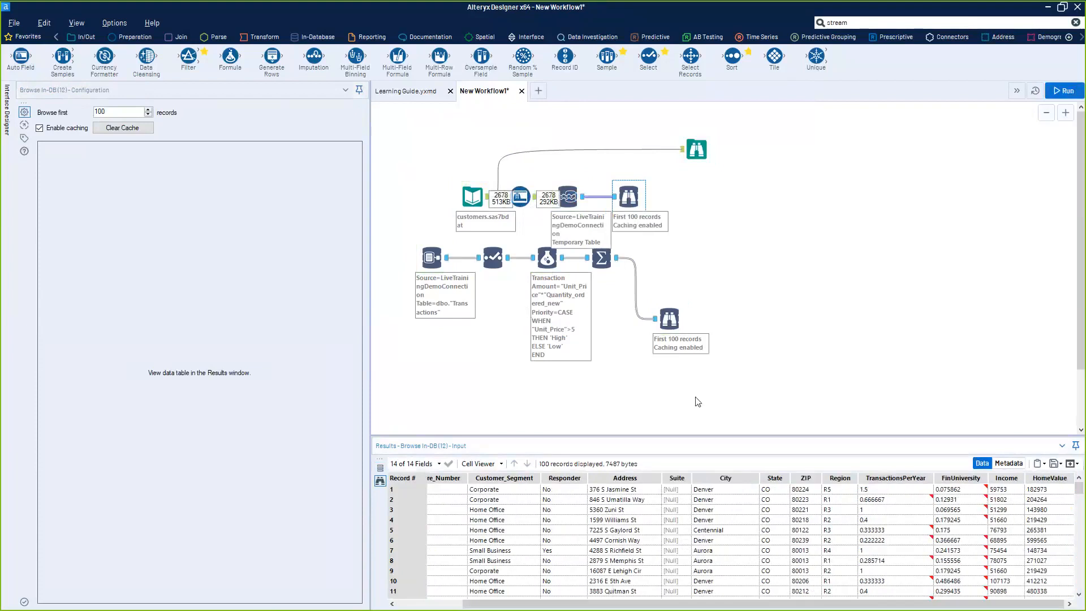
# Move the customers Browse In-DB farther from Data Stream In, keeping both in line, to leave room between them
pyautogui.click(456, 200)
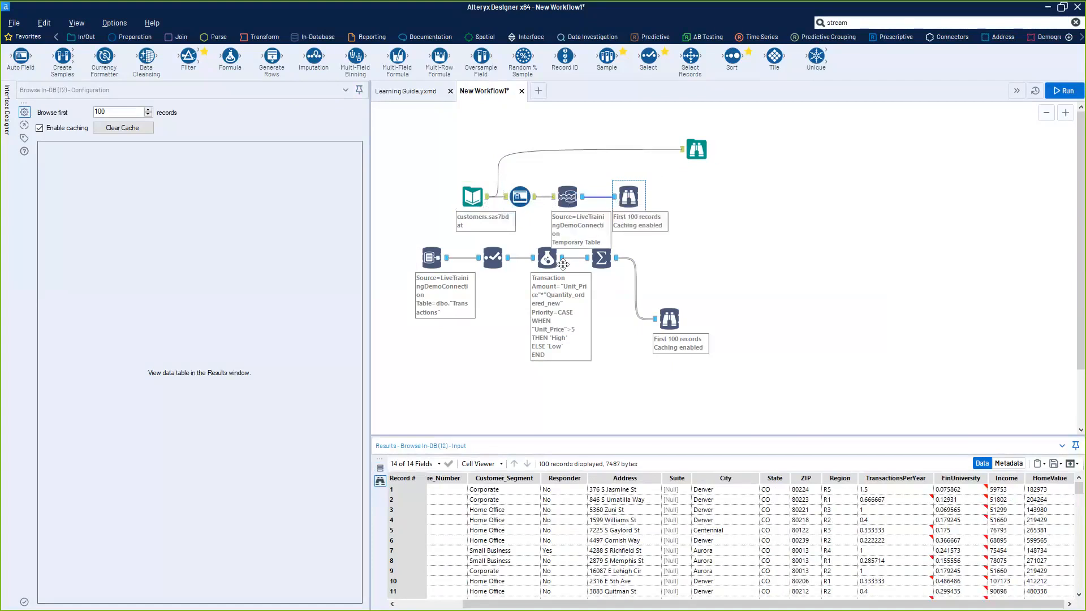
pyautogui.moveTo(658, 218); pyautogui.dragTo(665, 217)
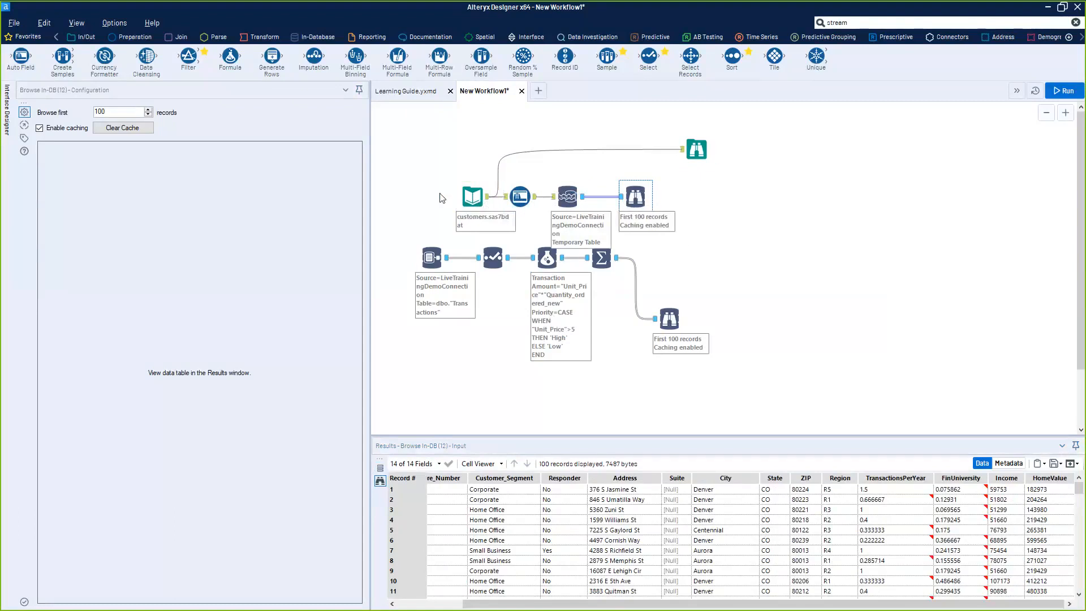
pyautogui.moveTo(640, 205); pyautogui.dragTo(654, 205)
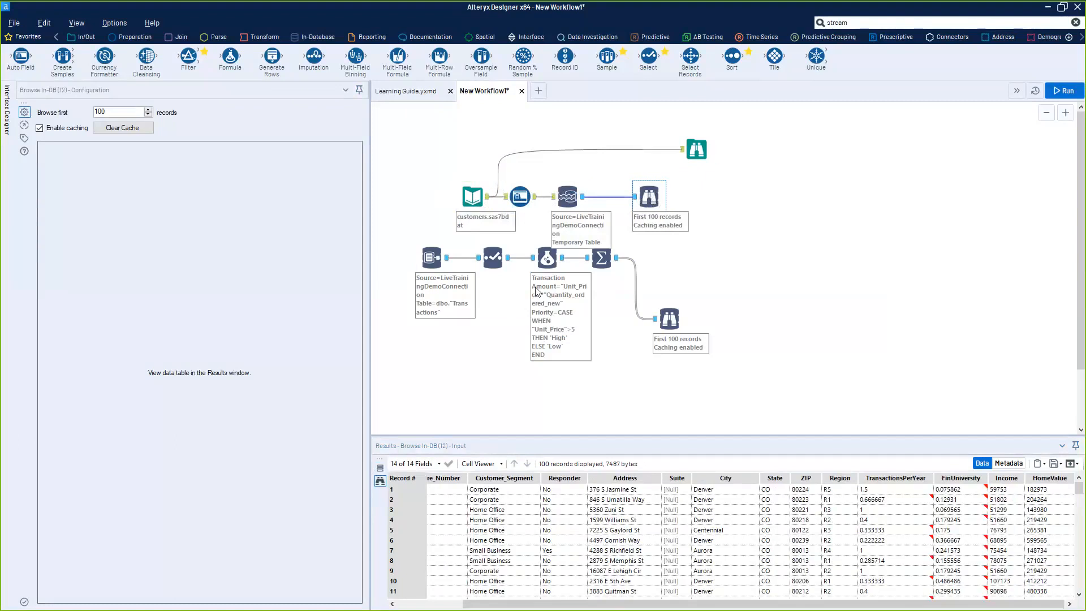
pyautogui.moveTo(651, 197); pyautogui.dragTo(677, 190)
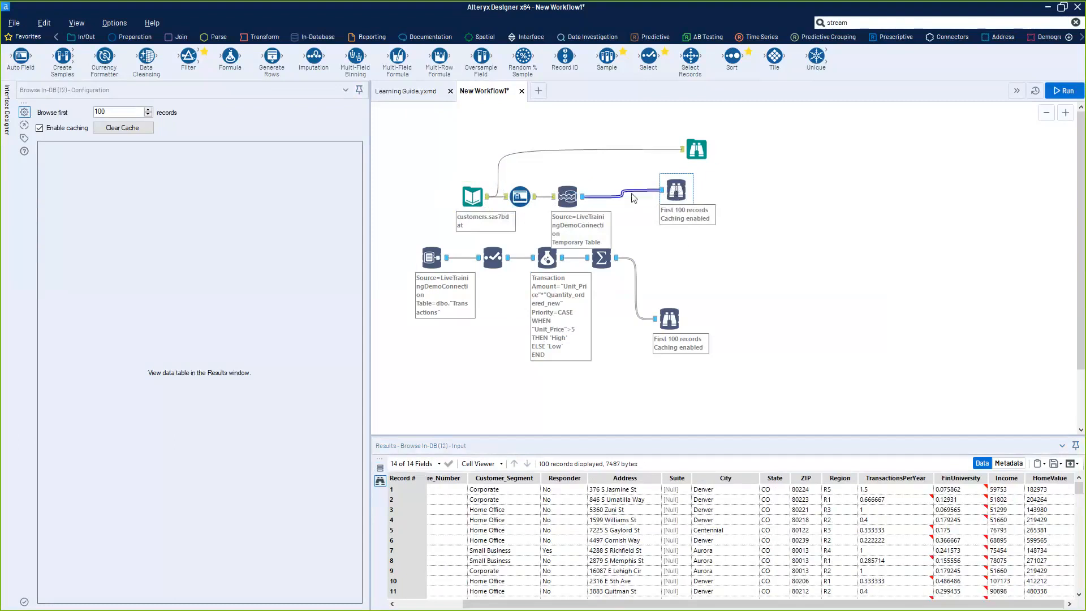
pyautogui.moveTo(671, 189); pyautogui.dragTo(698, 197)
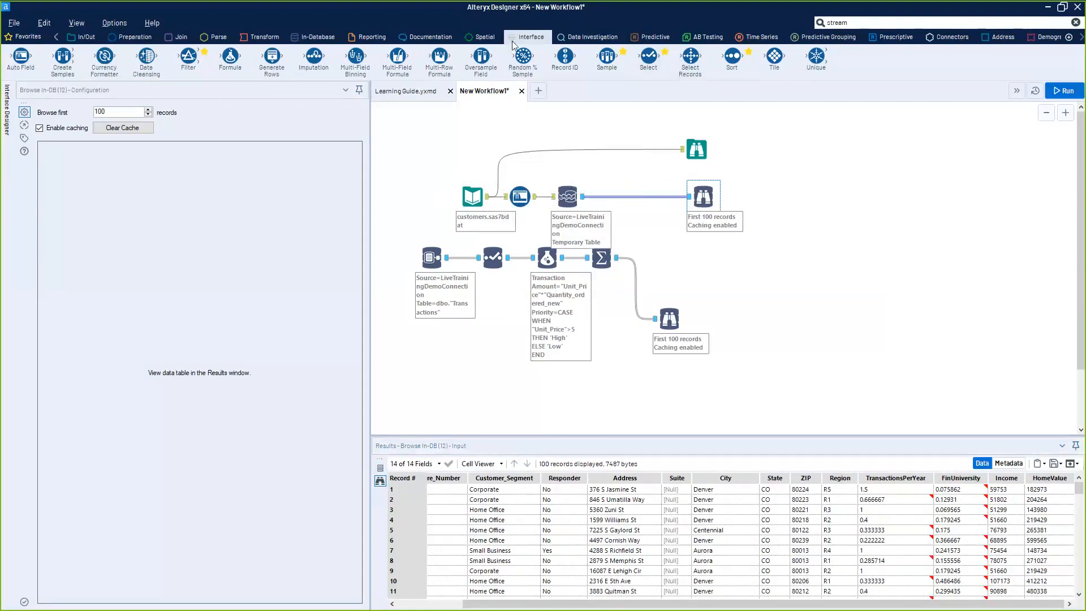
# Add a Join In-DB tool that takes Data Stream In as the first input and the transactions Summarize In-DB as the second
pyautogui.click(316, 36)
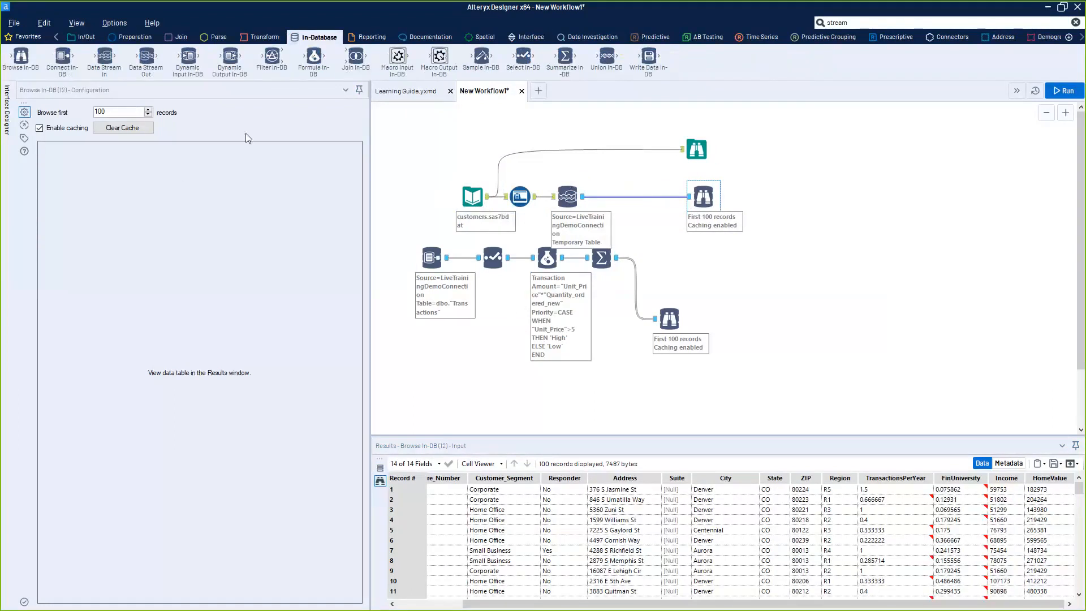
pyautogui.moveTo(355, 55); pyautogui.dragTo(682, 238)
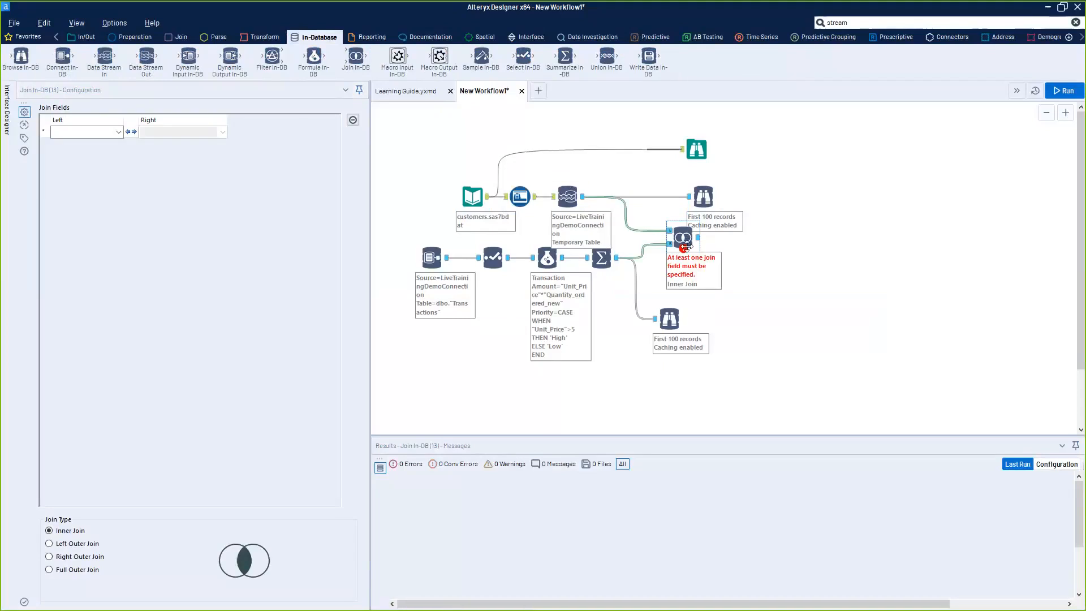
pyautogui.moveTo(669, 232); pyautogui.dragTo(706, 262)
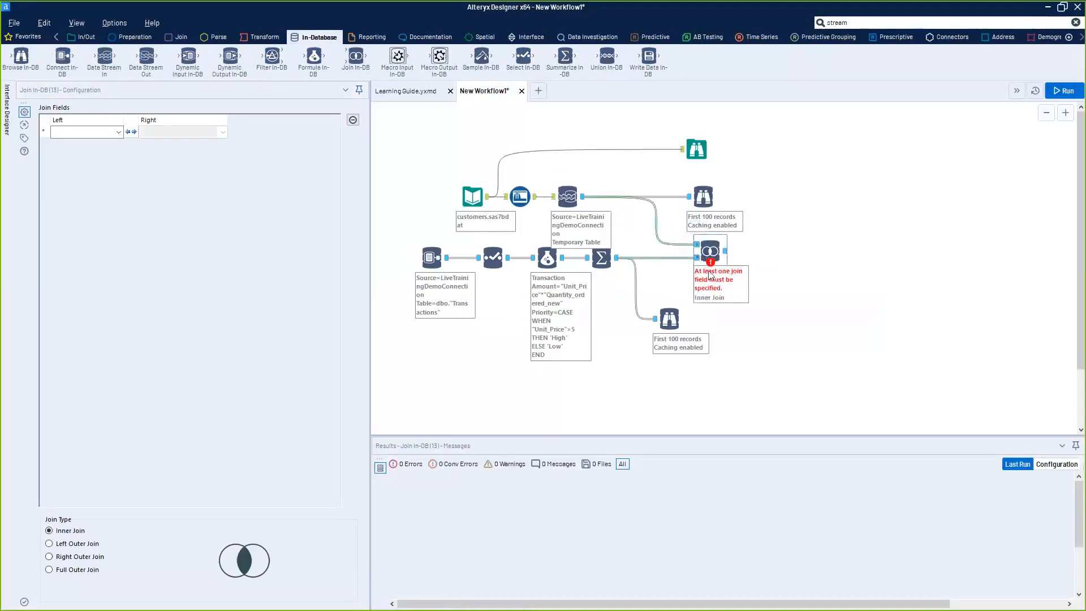
# Delete the Browse In-DB tools on the customer and transaction streams, placing the Join In-DB midway between the two streams
pyautogui.moveTo(706, 196); pyautogui.dragTo(699, 192)
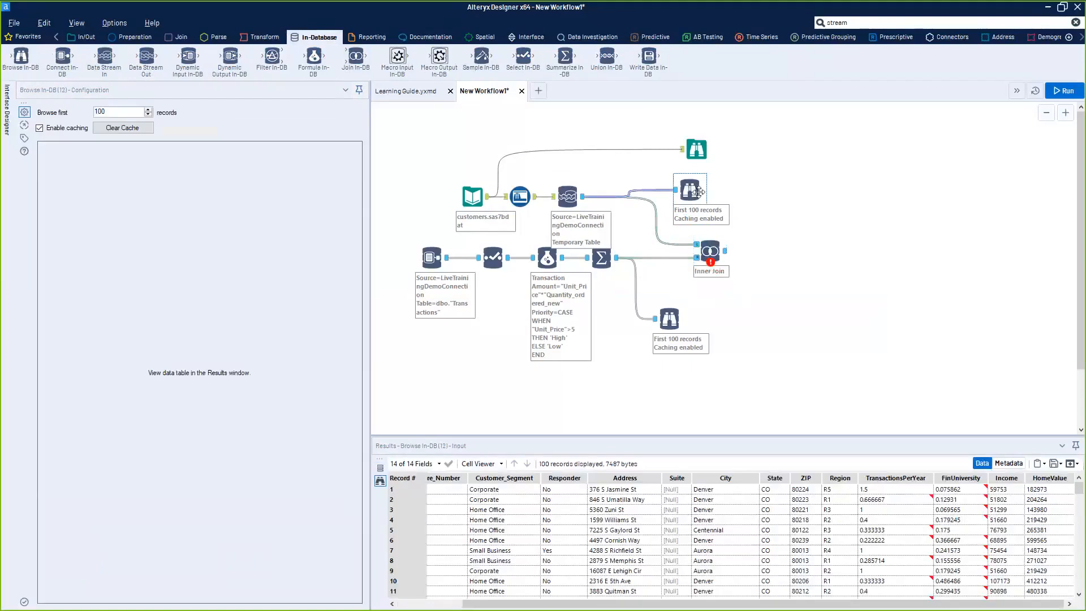
pyautogui.press('Delete')
pyautogui.moveTo(710, 251); pyautogui.dragTo(697, 224)
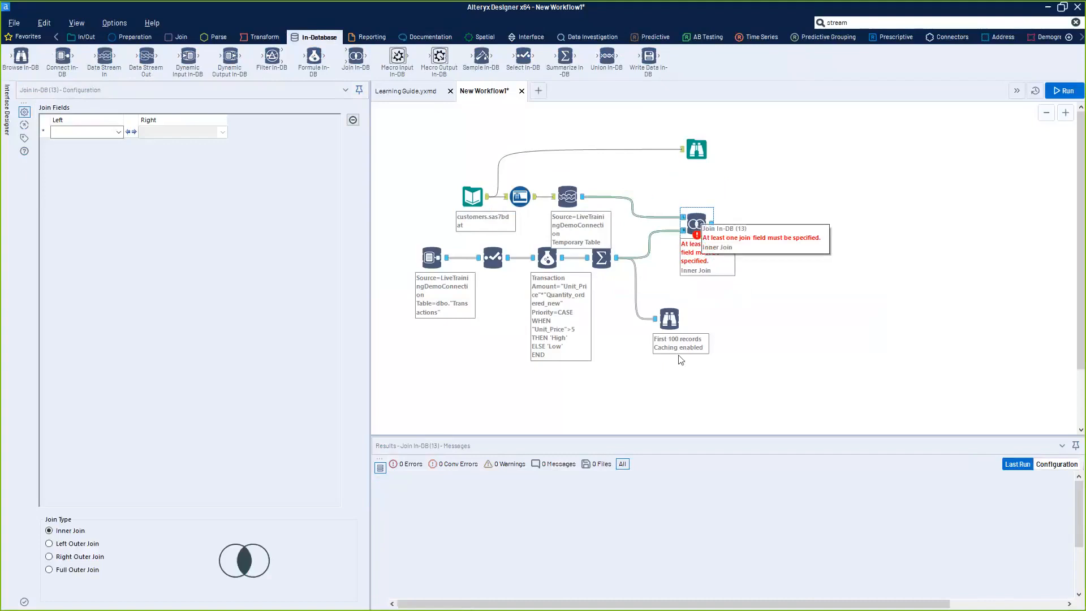
pyautogui.click(660, 324)
pyautogui.press('Delete')
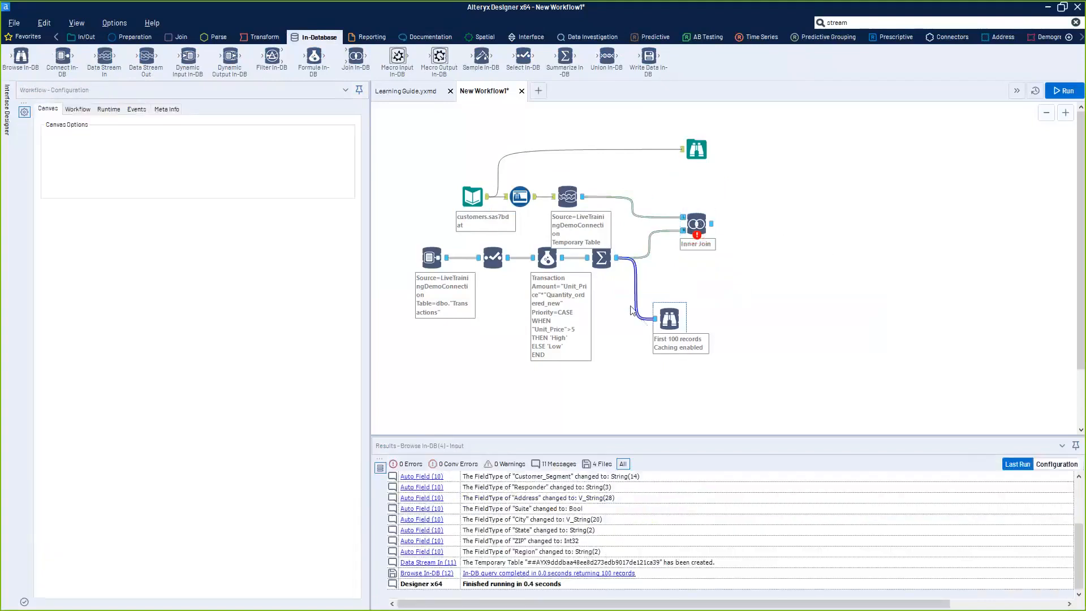
# Preview the right, full and left outer join types on Join In-DB and return it to Inner Join
pyautogui.click(693, 225)
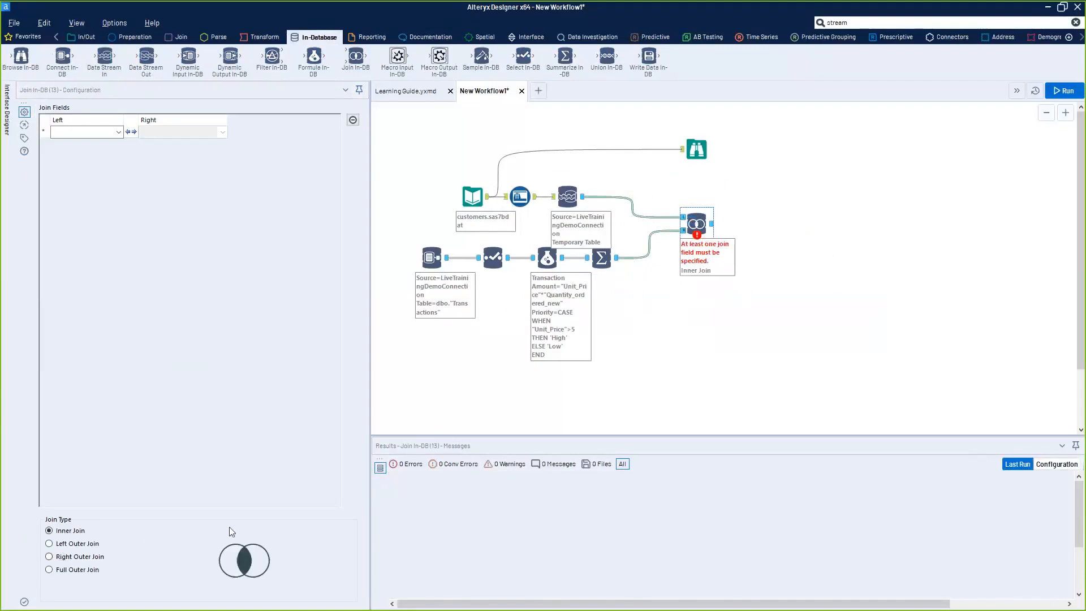
pyautogui.click(80, 561)
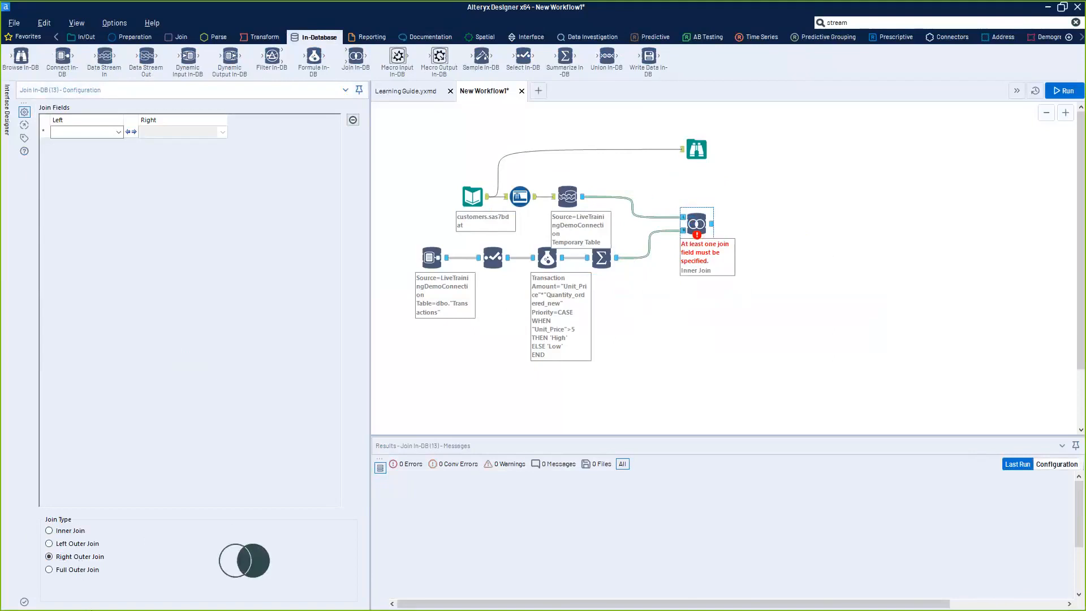
pyautogui.click(69, 570)
pyautogui.click(69, 544)
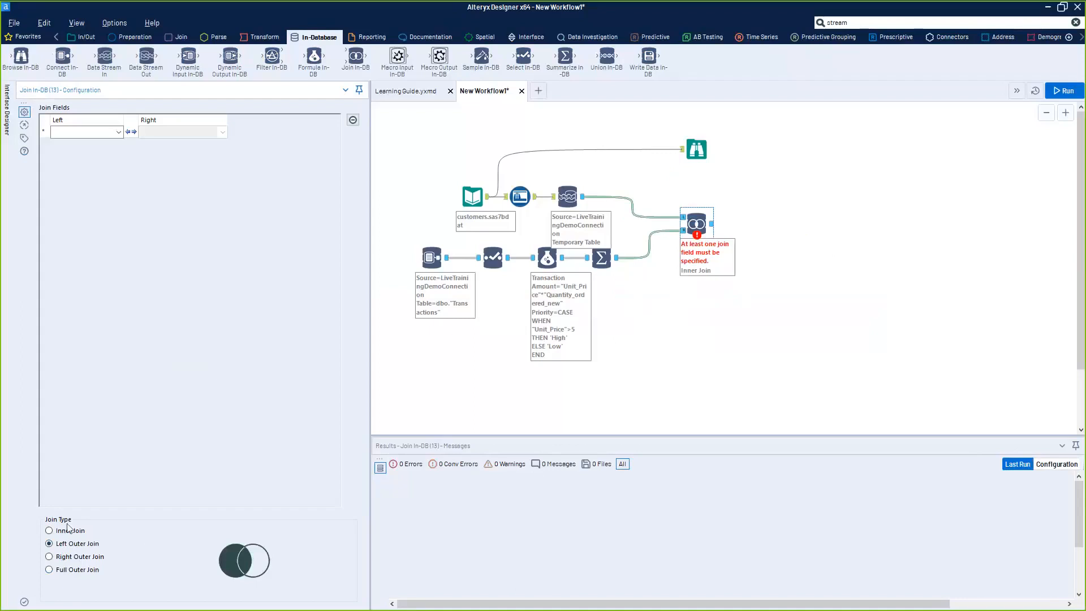
pyautogui.click(69, 529)
# Shift the Join In-DB slightly closer to its inputs and join both sides on Customer_ID
pyautogui.moveTo(697, 224); pyautogui.dragTo(682, 223)
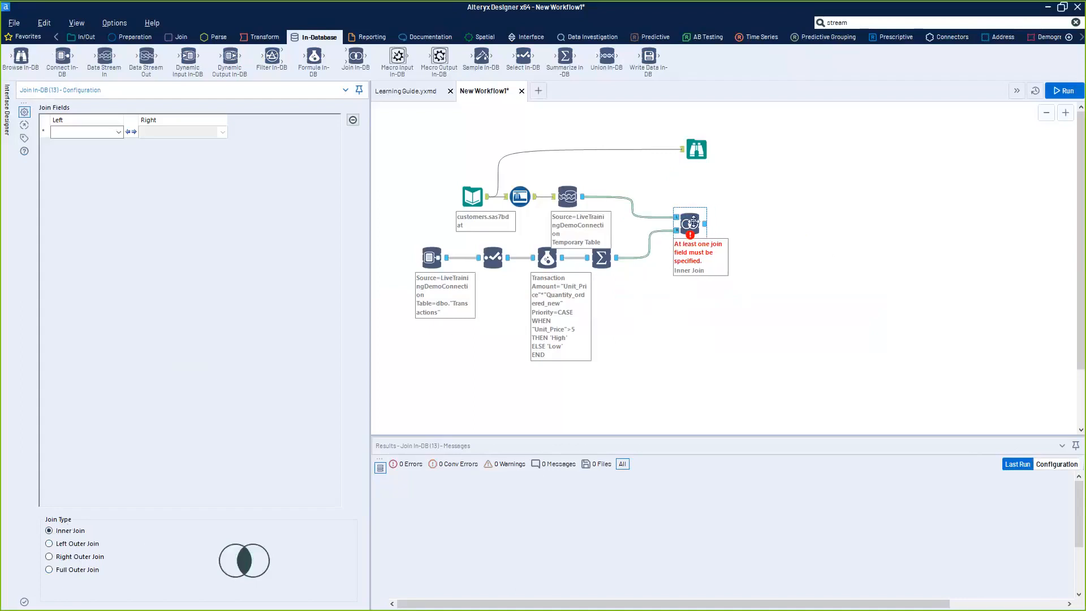
pyautogui.click(91, 135)
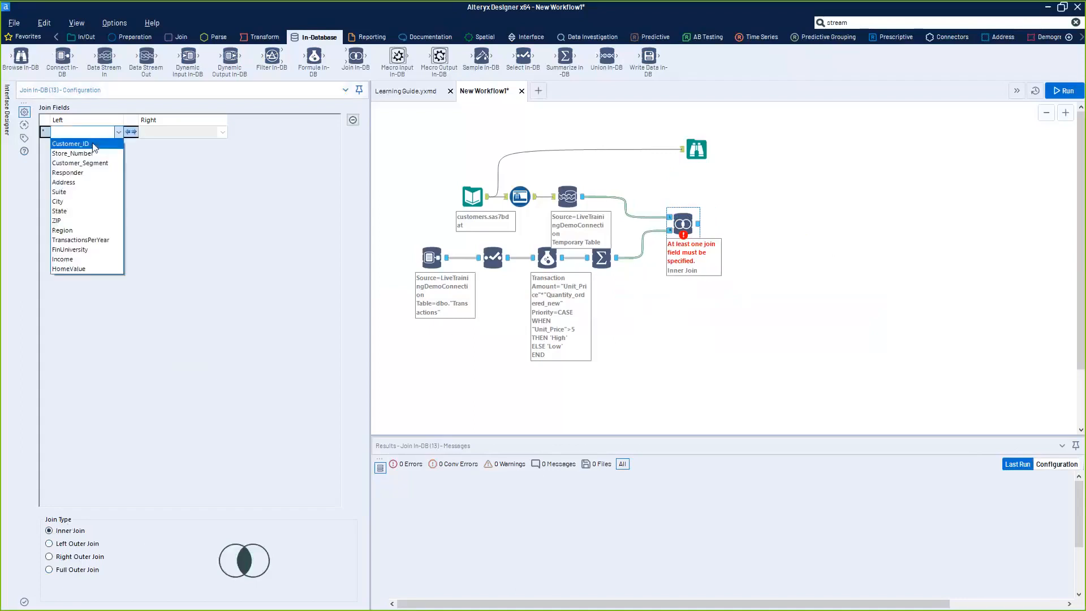
pyautogui.click(85, 141)
pyautogui.click(170, 132)
pyautogui.click(170, 141)
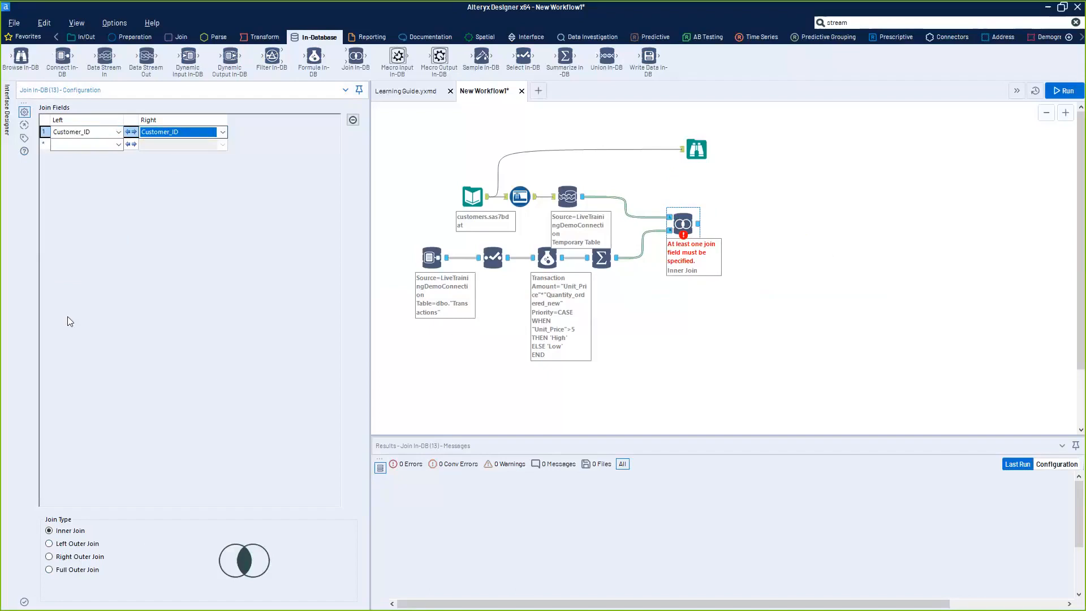
# Attach a Browse In-DB to the join output, run the workflow, and display the joined records, moving the Browse farther from the join
pyautogui.click(682, 222)
pyautogui.hotkey('ctrl', 'shift', 'b')
pyautogui.click(695, 267)
pyautogui.hotkey('ctrl', 'r')
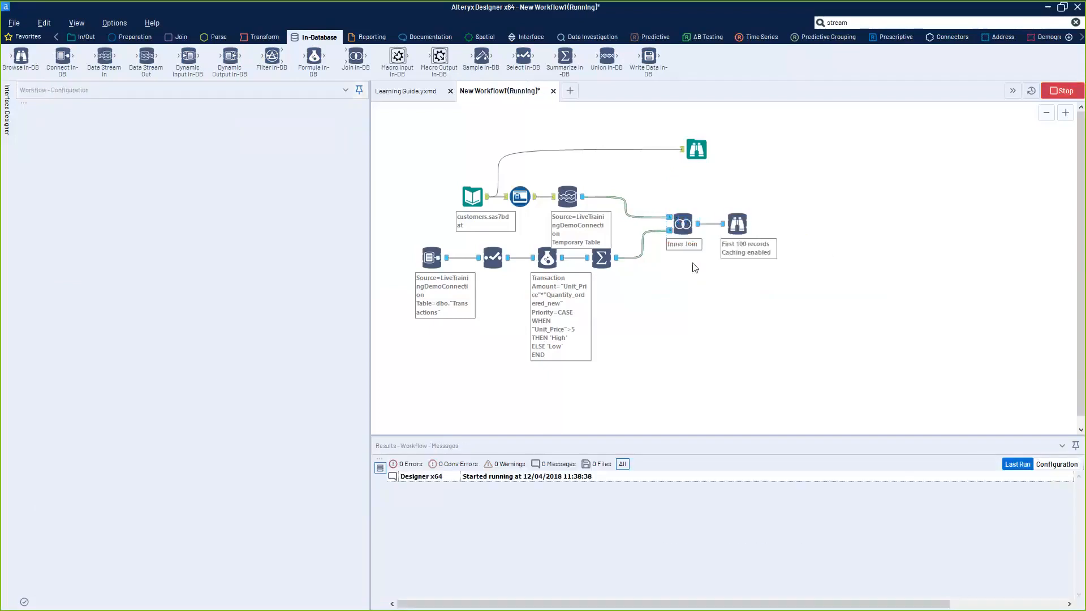
pyautogui.click(737, 224)
pyautogui.moveTo(737, 224); pyautogui.dragTo(764, 230)
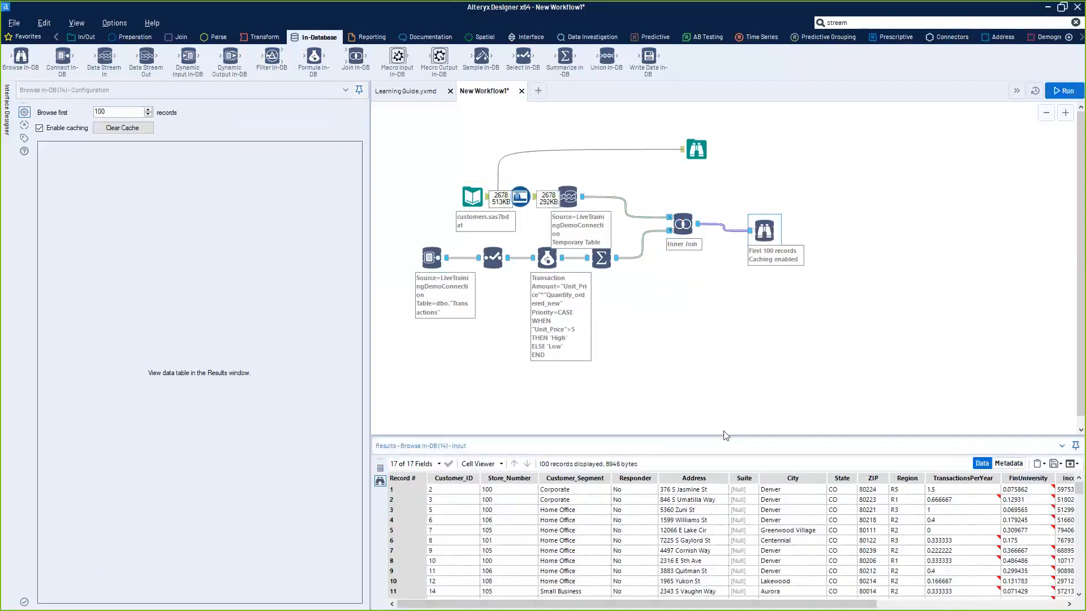
pyautogui.moveTo(764, 229); pyautogui.dragTo(764, 215)
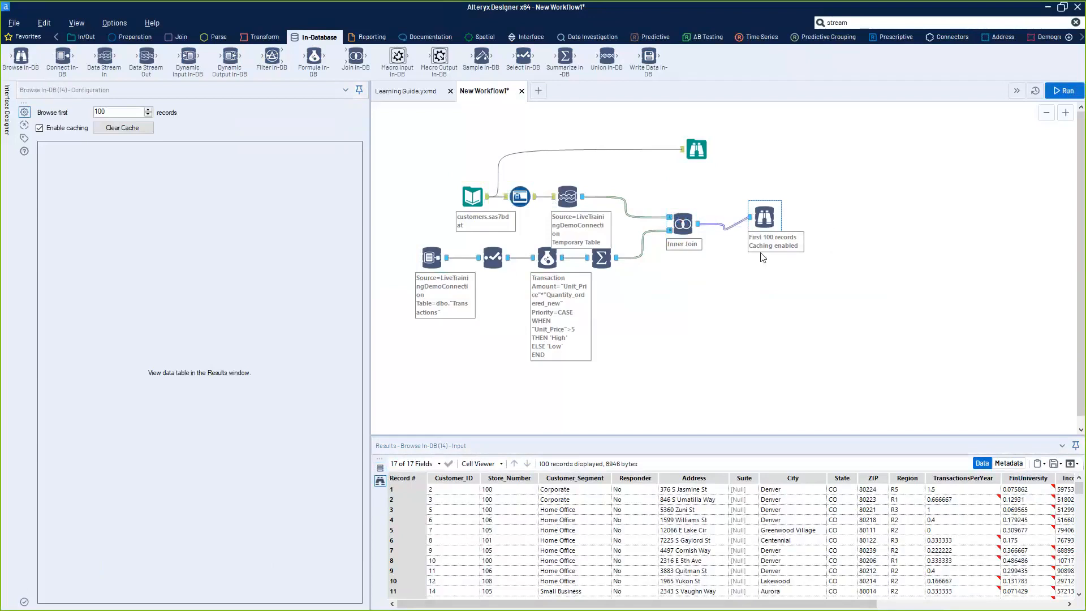
# Check the Formula and Summarize In-DB tools and review the joined records' further columns, realigning the Browse In-DB with the join
pyautogui.click(556, 262)
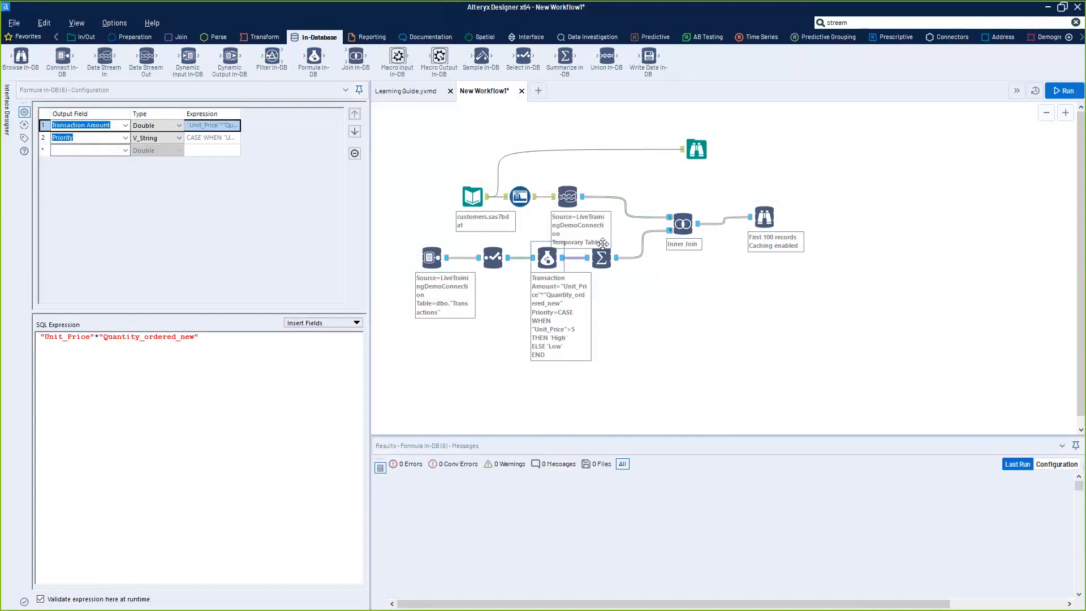
pyautogui.click(619, 262)
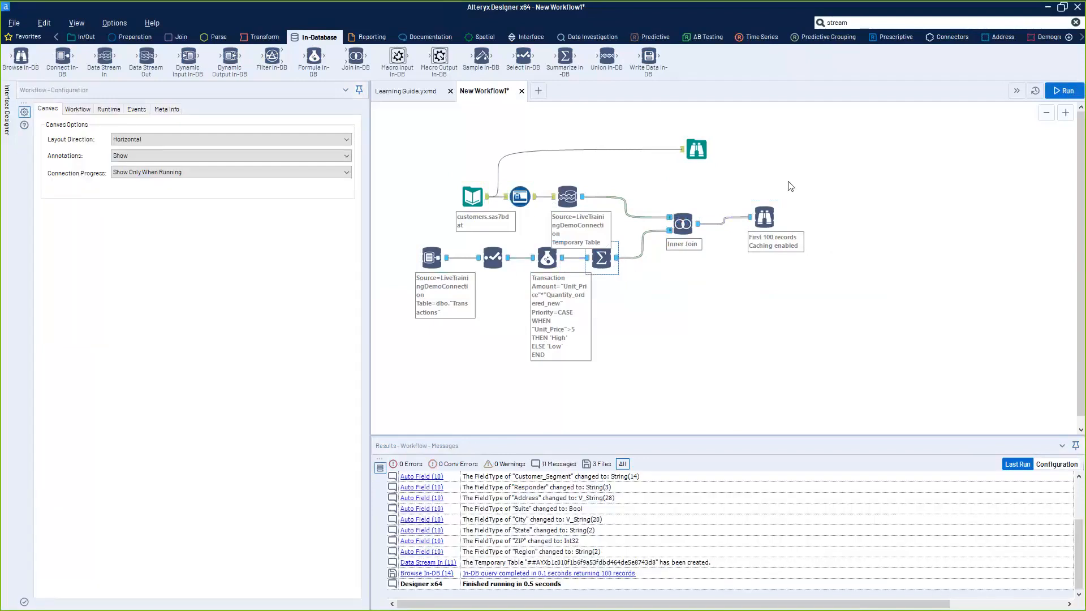
pyautogui.click(756, 209)
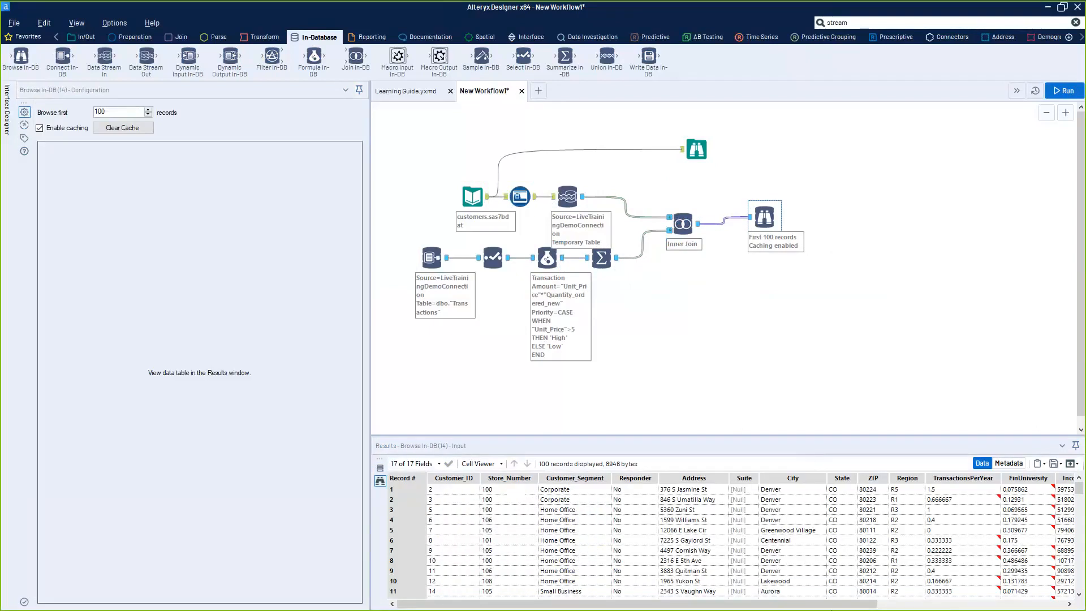
pyautogui.moveTo(830, 605); pyautogui.dragTo(923, 604)
pyautogui.moveTo(764, 217); pyautogui.dragTo(750, 223)
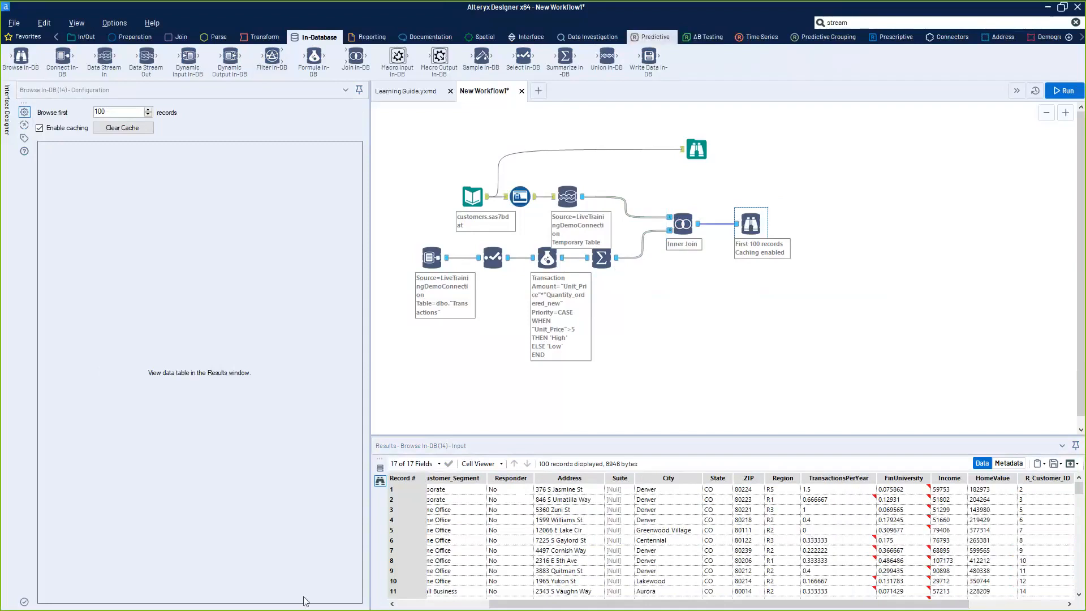
# Try an in-database Logistic Regression connected directly to the Join In-DB output, and remove it again
pyautogui.click(653, 36)
pyautogui.moveTo(355, 57); pyautogui.dragTo(846, 199)
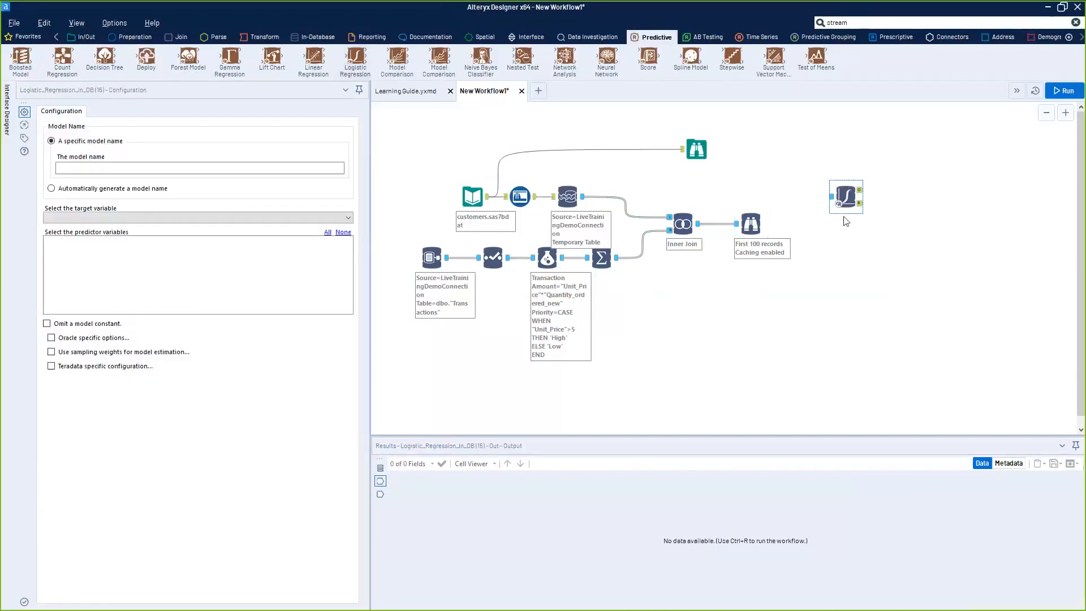
pyautogui.moveTo(699, 224); pyautogui.dragTo(830, 197)
pyautogui.click(852, 199)
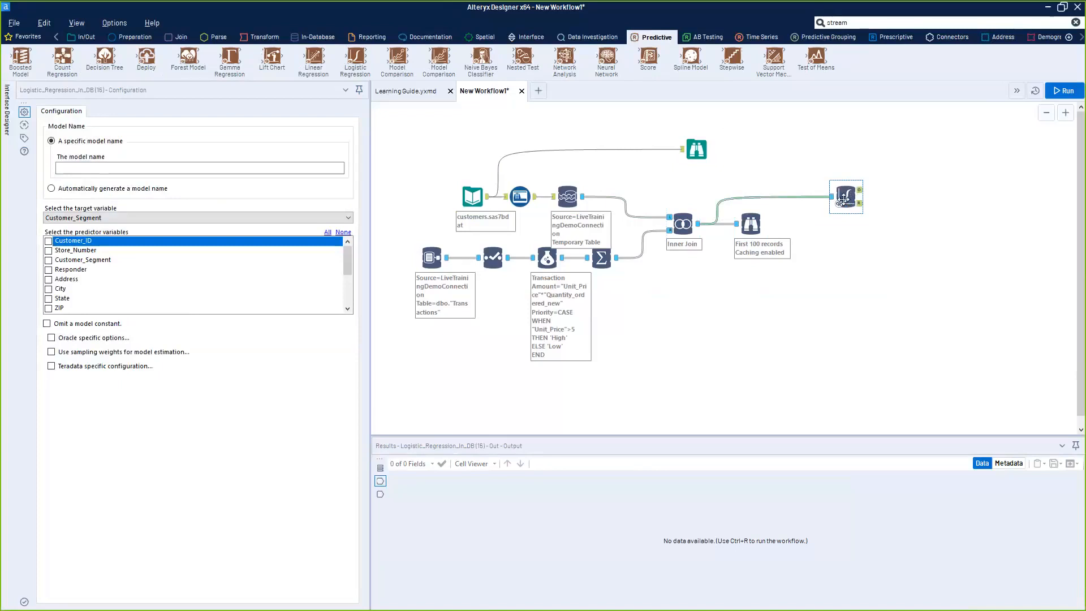
pyautogui.moveTo(843, 199); pyautogui.dragTo(810, 200)
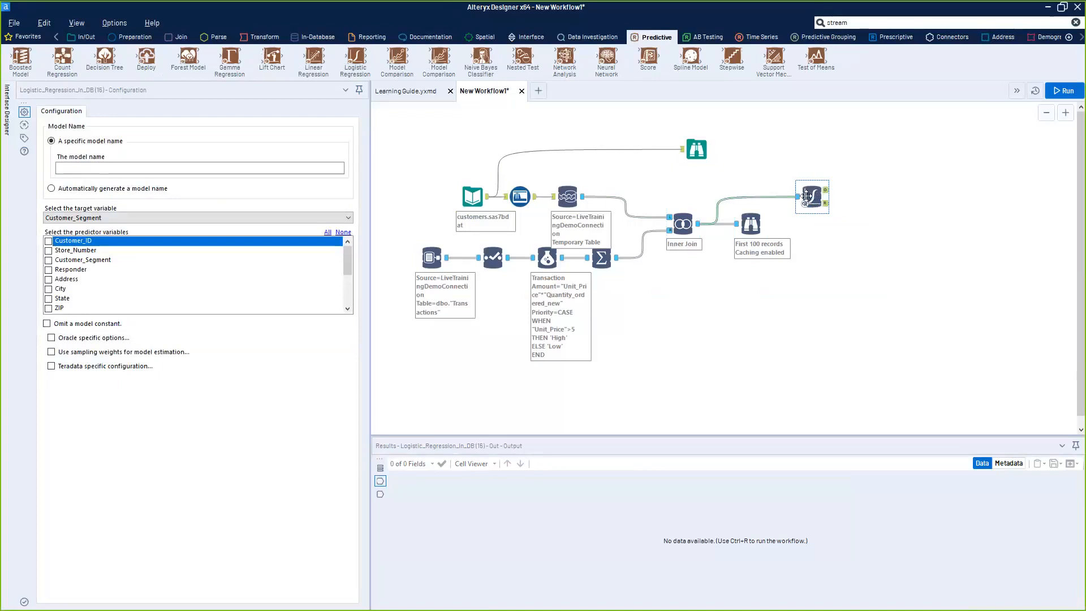
pyautogui.click(769, 197)
pyautogui.press('Delete')
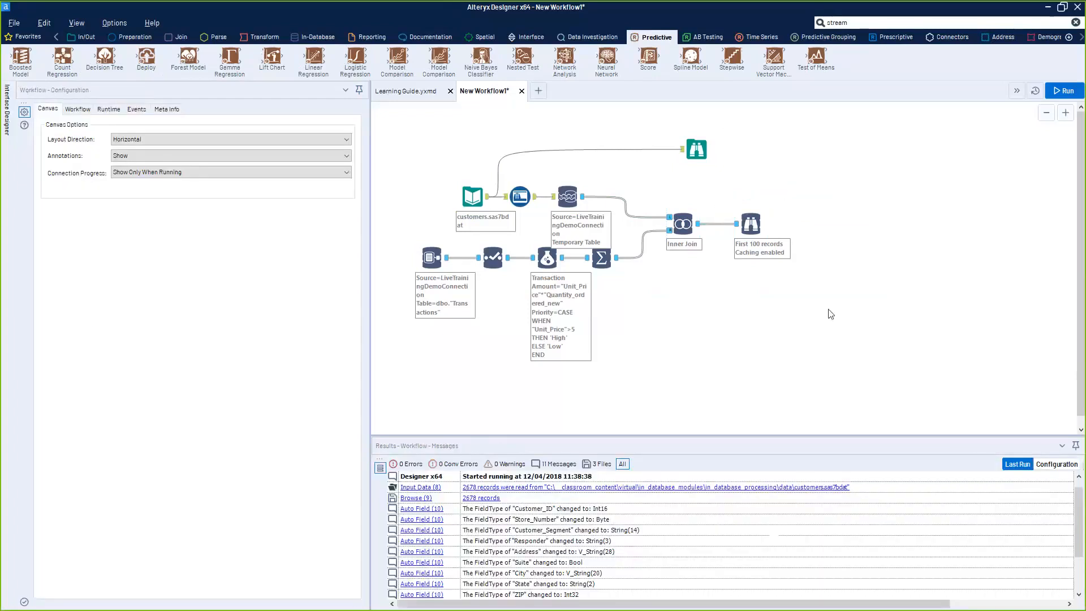
# Lower the joined data's Browse In-DB and connect a Data Stream Out tool to the join output above it
pyautogui.moveTo(783, 253); pyautogui.dragTo(784, 280)
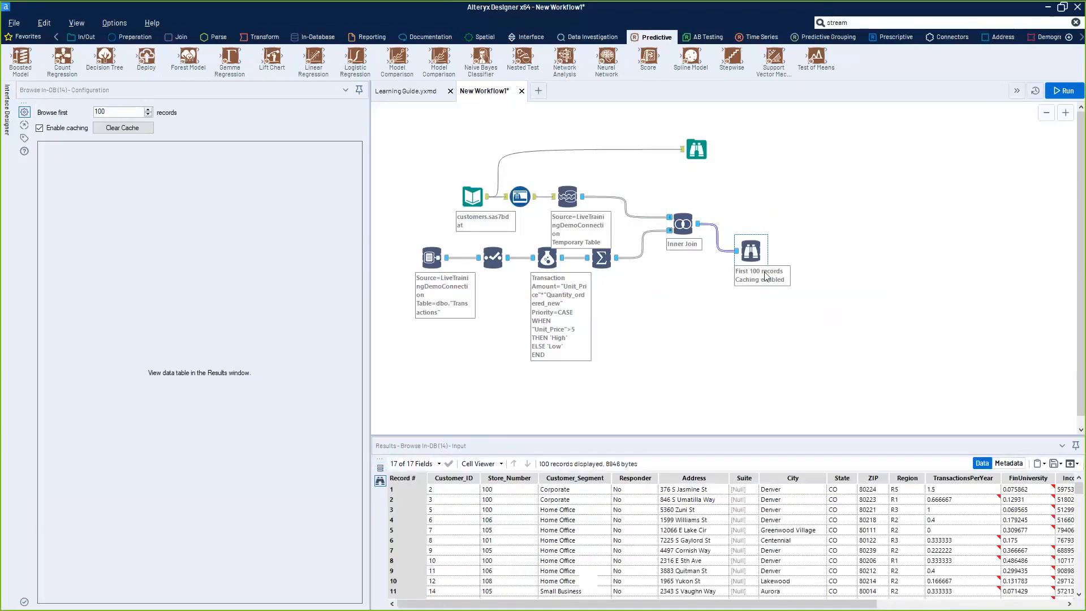
pyautogui.click(316, 38)
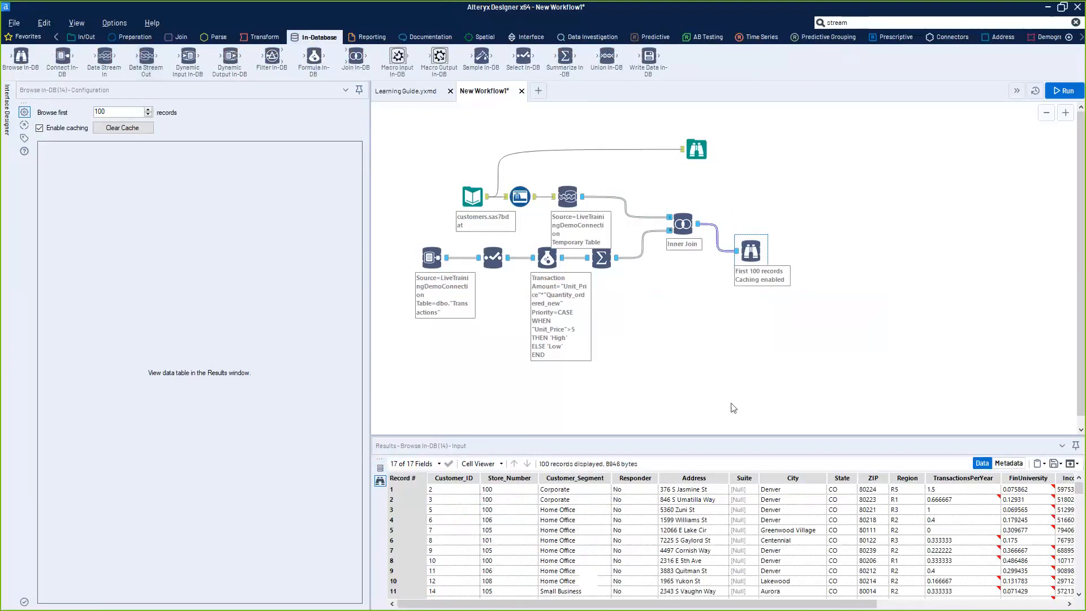
pyautogui.moveTo(147, 69); pyautogui.dragTo(747, 217)
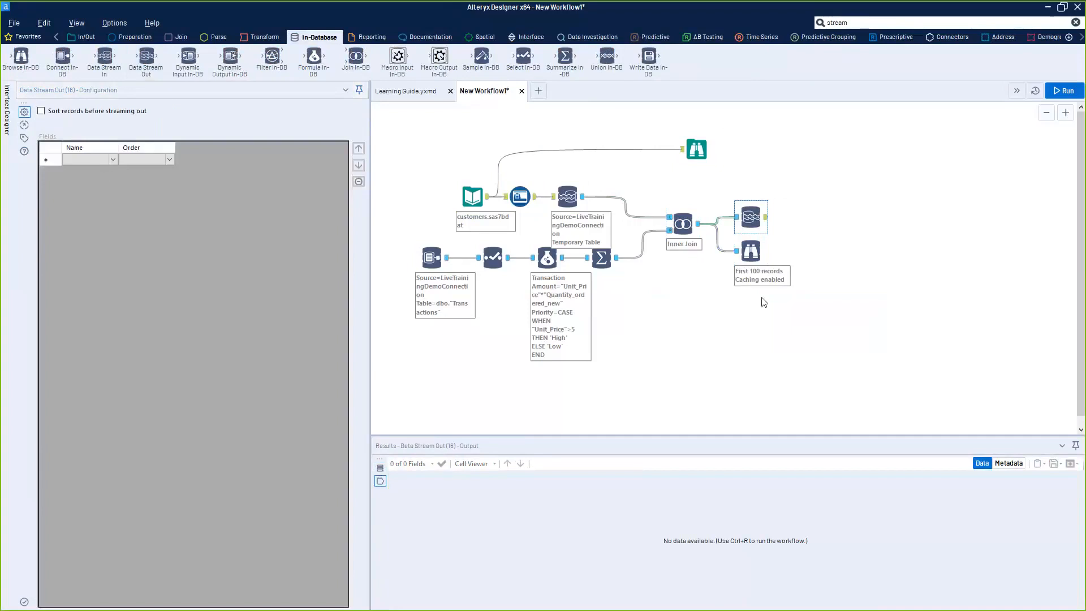
pyautogui.moveTo(763, 223); pyautogui.dragTo(756, 260)
pyautogui.click(752, 250)
pyautogui.moveTo(743, 219); pyautogui.dragTo(749, 220)
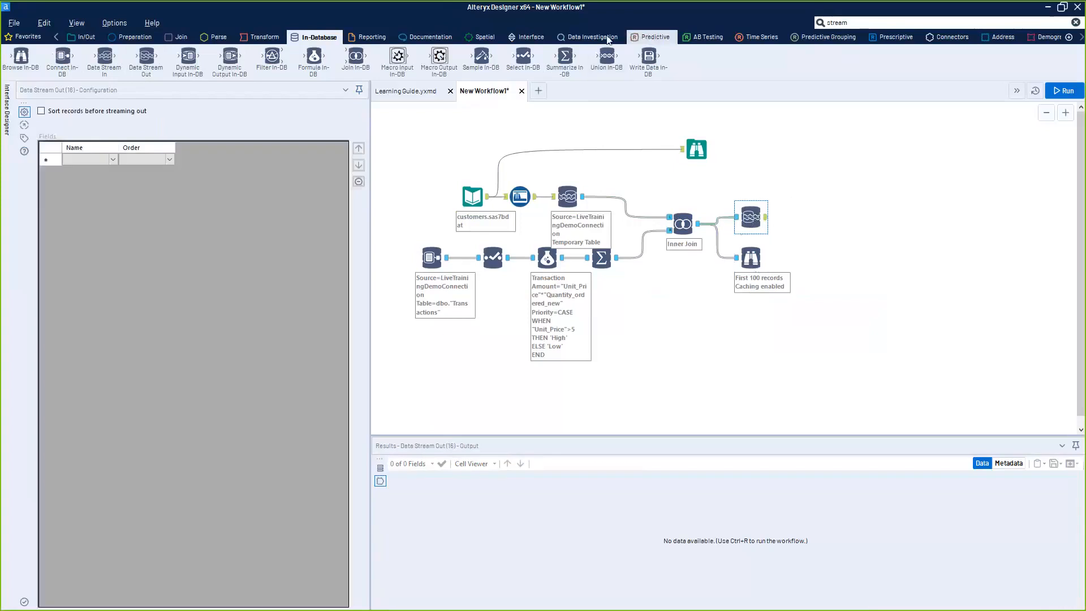
# Place a Logistic Regression tool beside Data Stream Out, leaving it unconnected, and delete the extra copy below it
pyautogui.click(656, 37)
pyautogui.moveTo(355, 57); pyautogui.dragTo(817, 237)
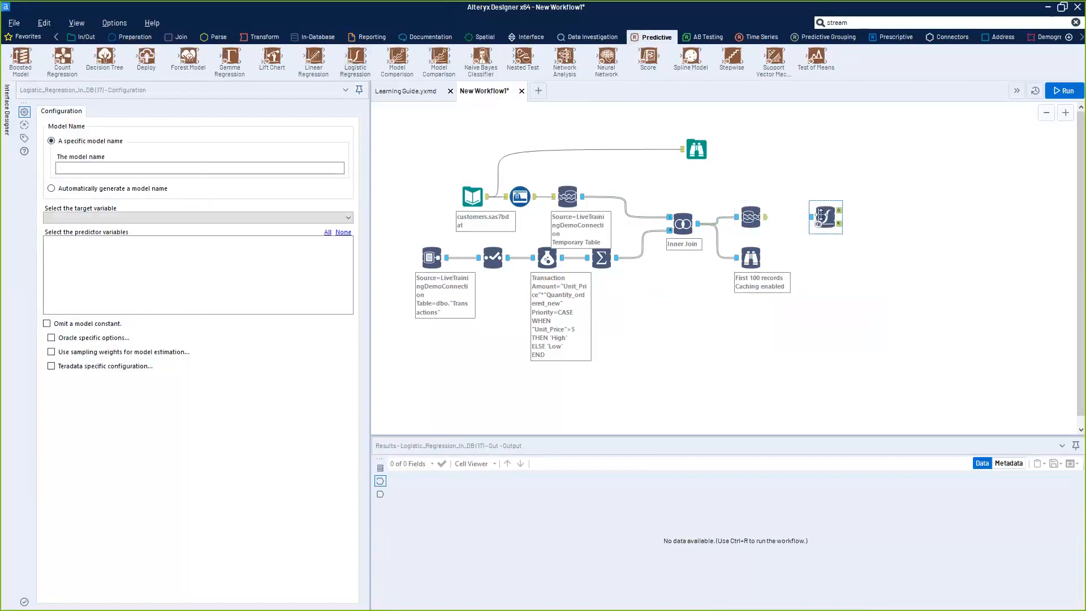
pyautogui.moveTo(355, 56); pyautogui.dragTo(856, 274)
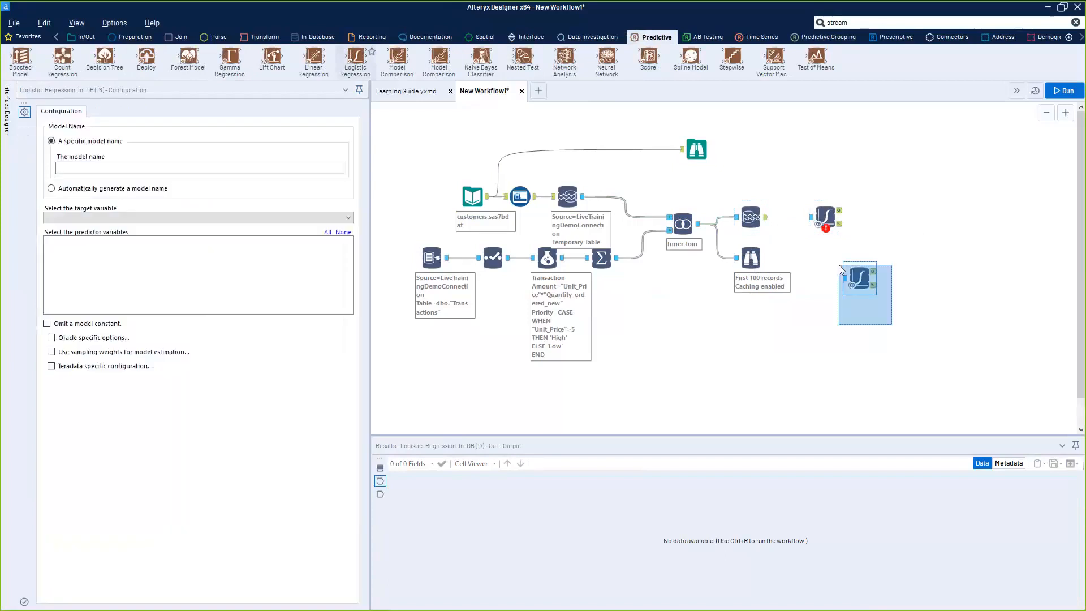
pyautogui.press('Delete')
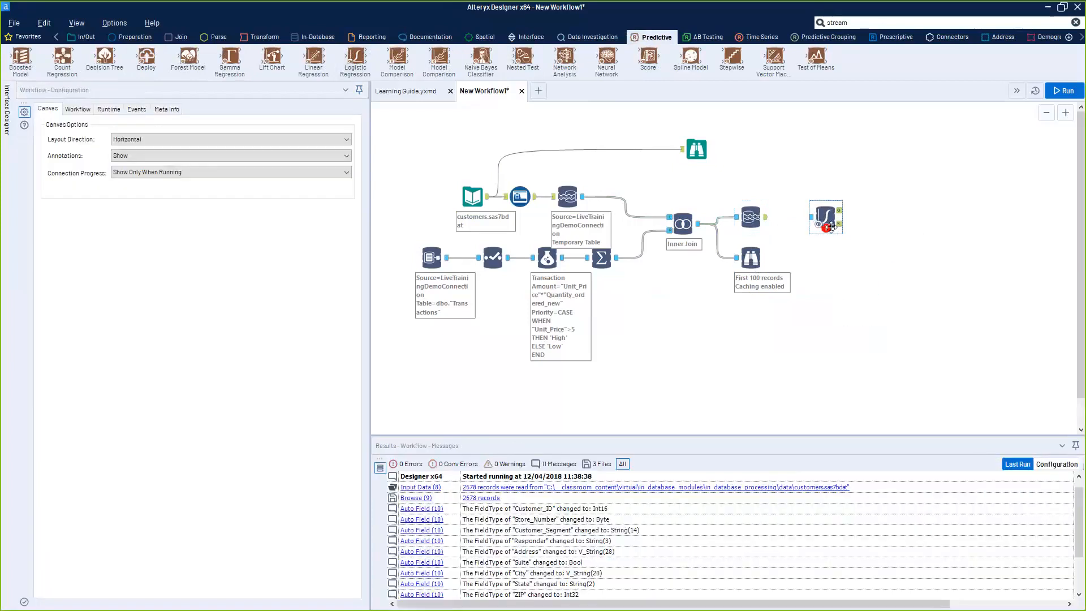
# Switch the Logistic Regression tool to version Logistic Regression 1.1 and connect it after Data Stream Out
pyautogui.click(827, 219)
pyautogui.rightClick(828, 221)
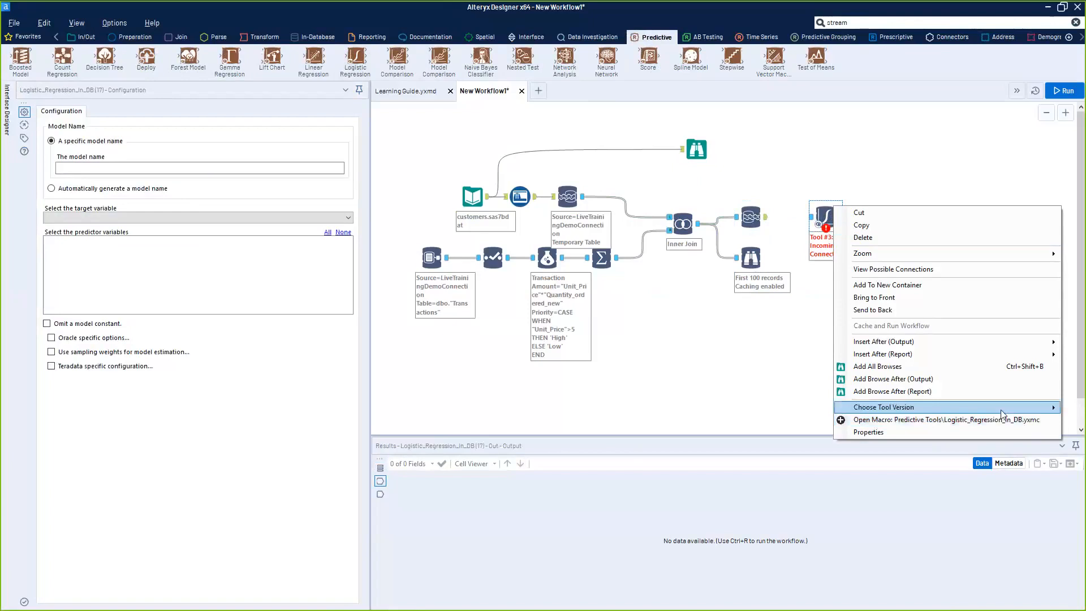
pyautogui.moveTo(807, 238); pyautogui.dragTo(455, 374)
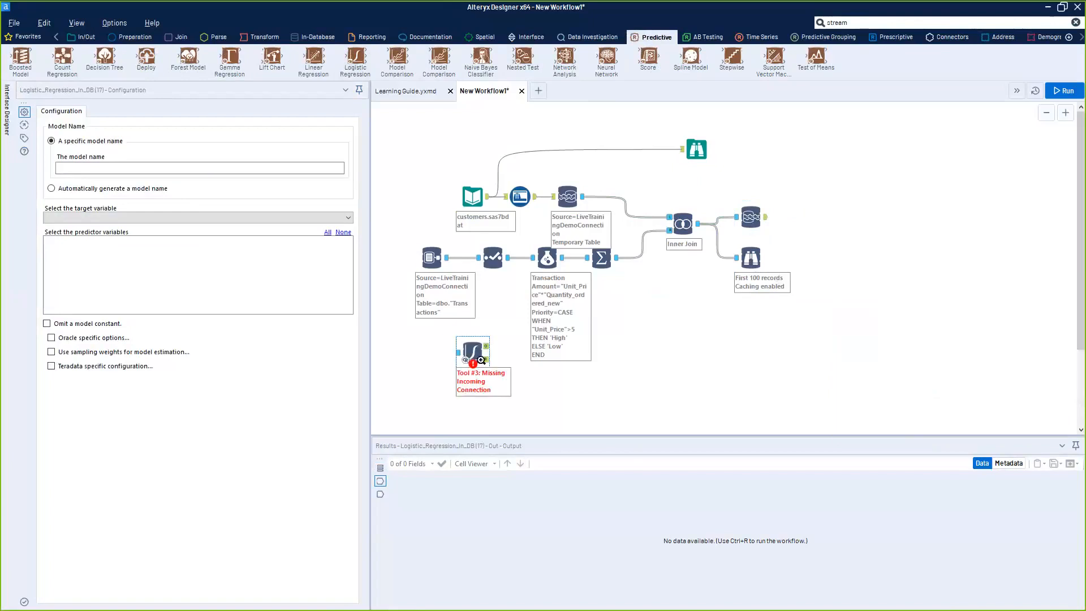
pyautogui.rightClick(478, 362)
pyautogui.moveTo(592, 562)
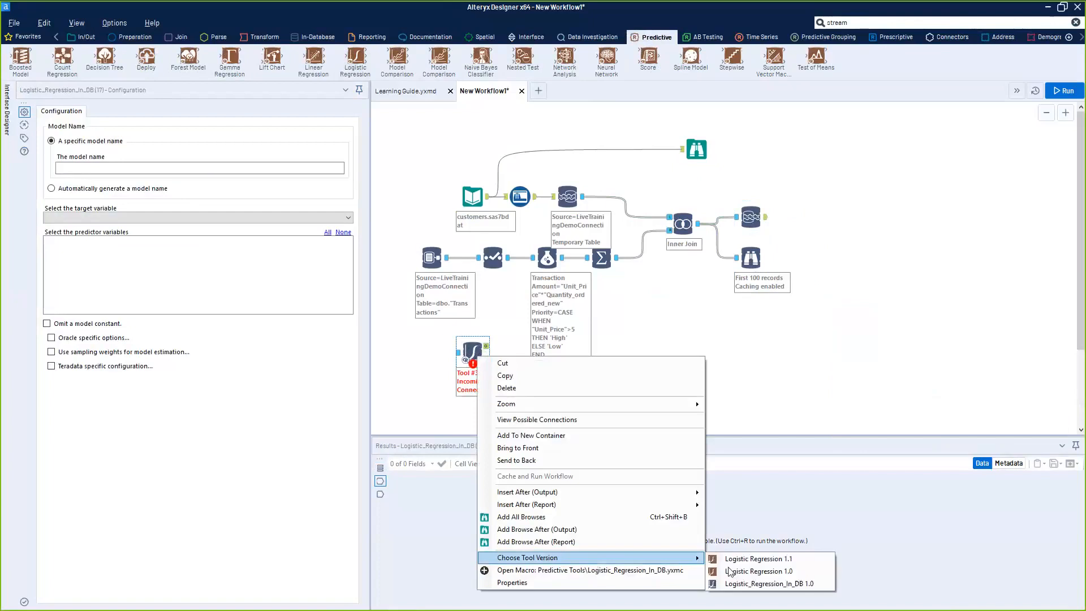
pyautogui.click(739, 560)
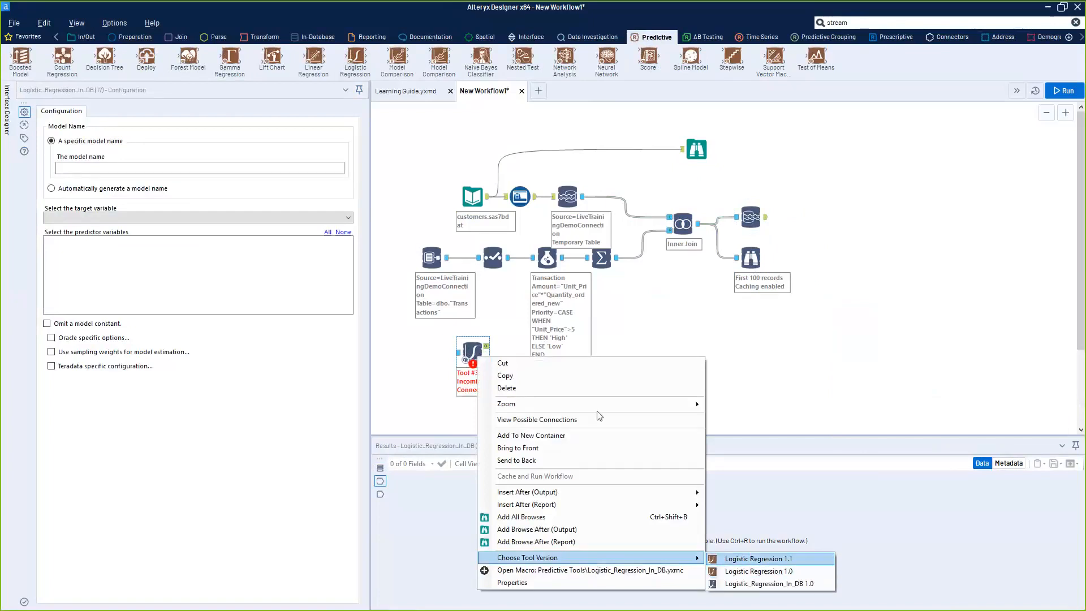
pyautogui.moveTo(466, 349); pyautogui.dragTo(804, 218)
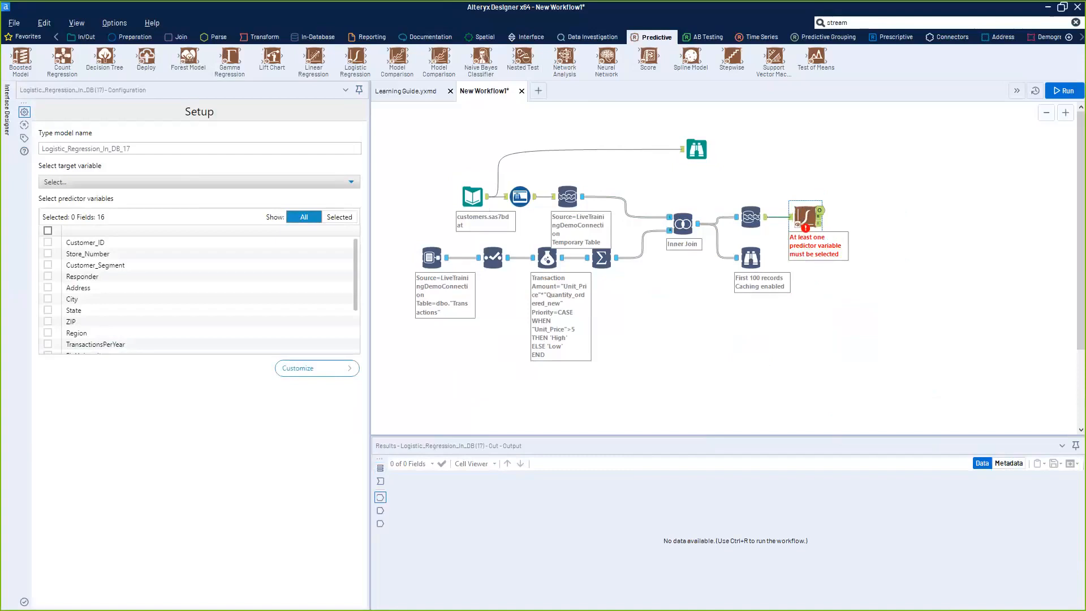
# Configure Logistic Regression with target variable Responder and predictors Region, Income, HomeValue and Total Transaction Amount
pyautogui.click(143, 180)
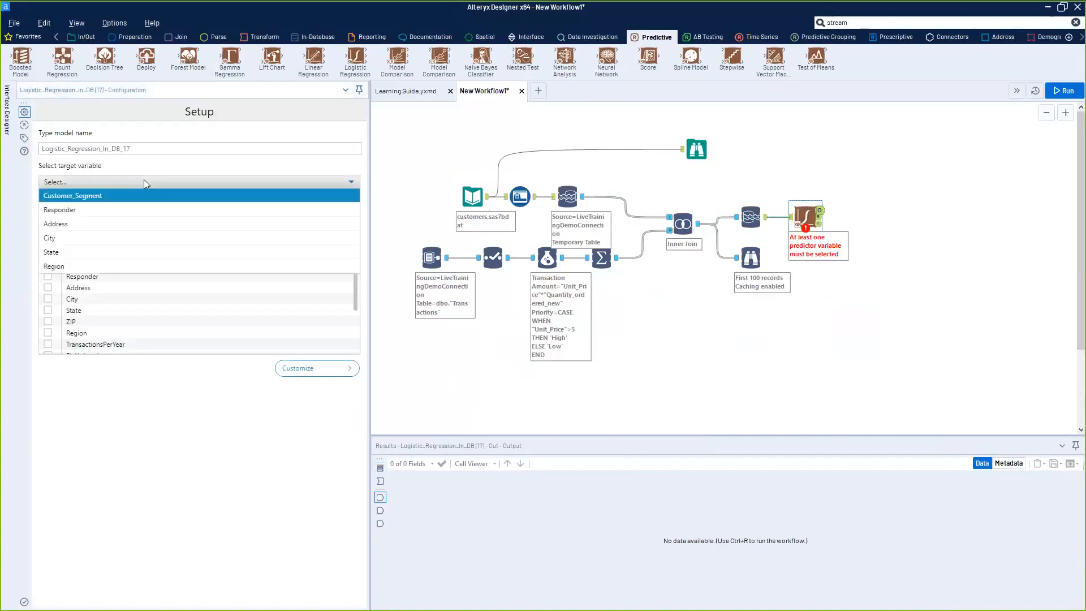
pyautogui.click(140, 211)
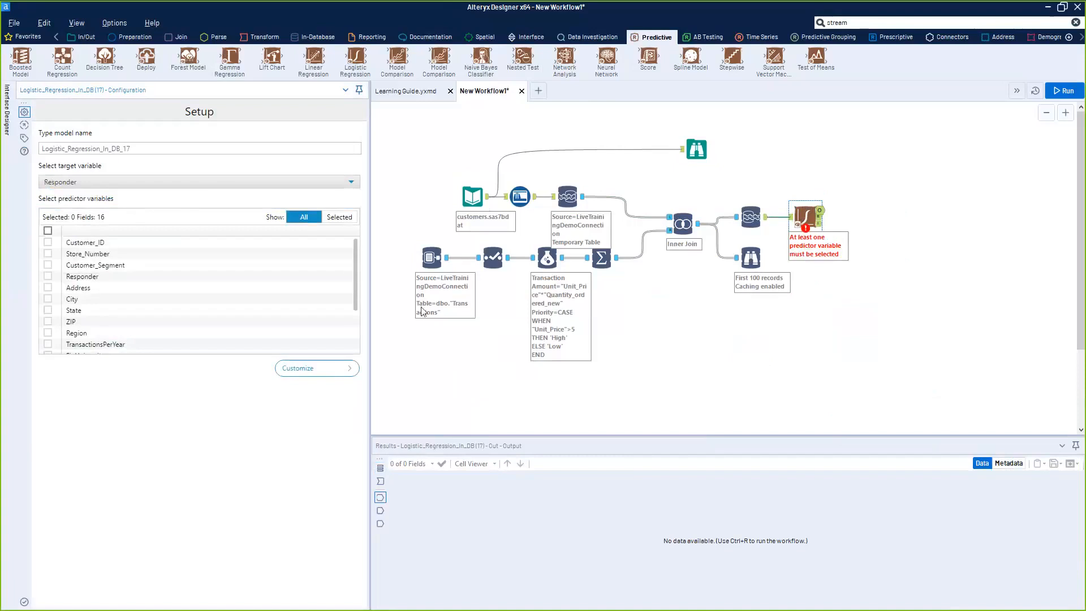
pyautogui.moveTo(354, 284); pyautogui.dragTo(355, 326)
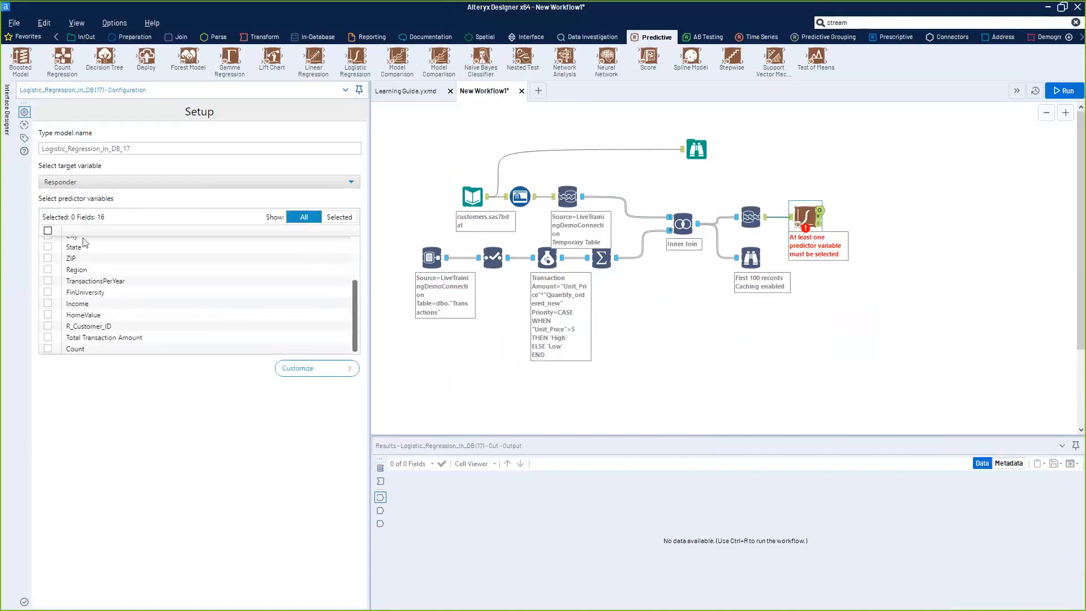
pyautogui.click(48, 270)
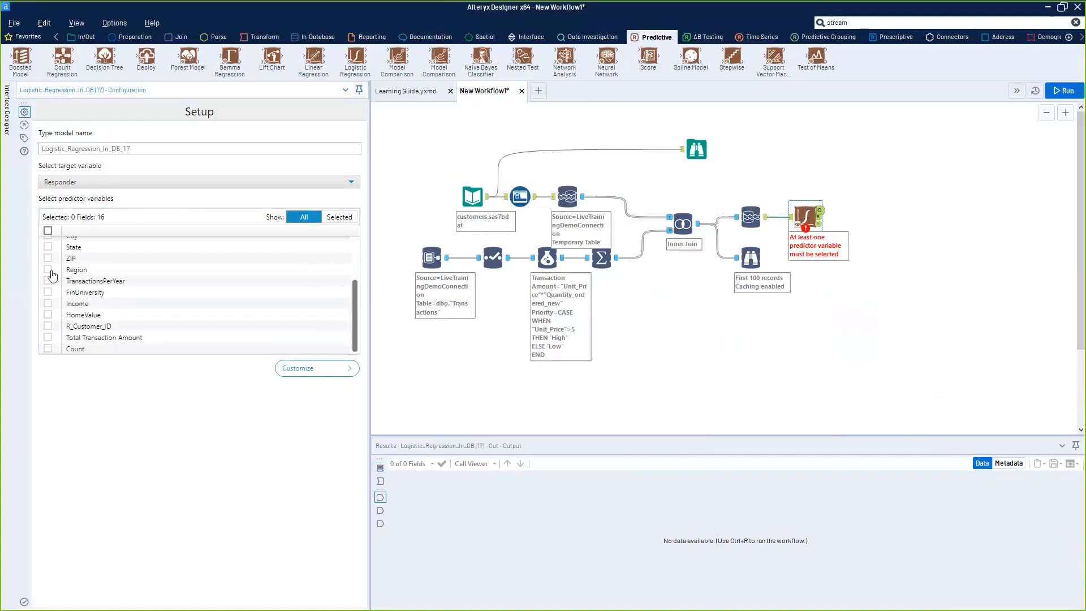
pyautogui.click(48, 314)
pyautogui.click(47, 337)
pyautogui.click(47, 314)
pyautogui.click(47, 304)
pyautogui.click(47, 315)
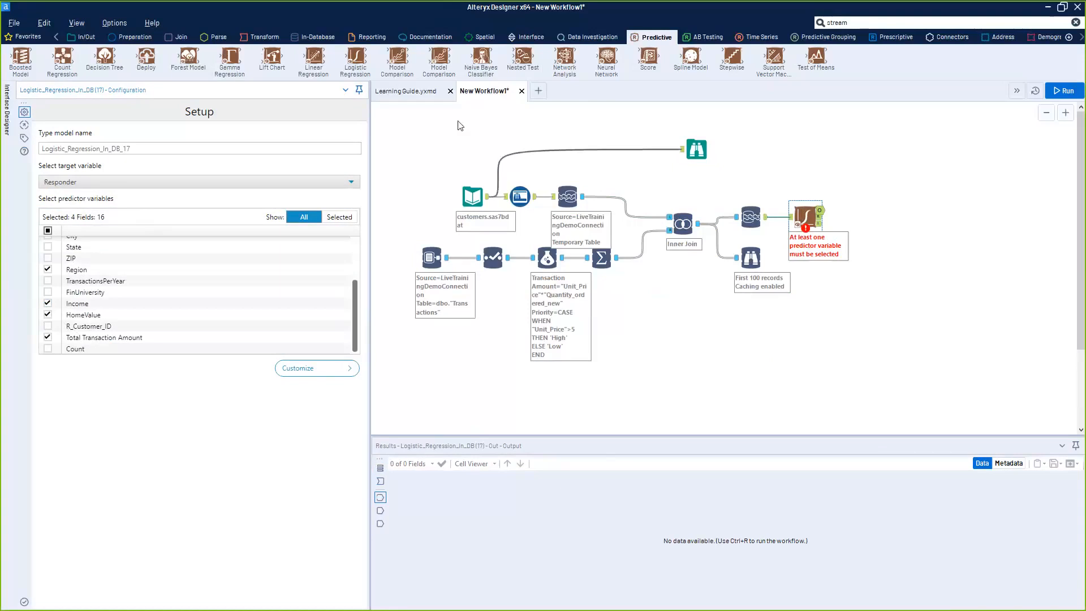
# Attach a Browse tool to the Logistic Regression tool's O output and run the workflow
pyautogui.click(84, 37)
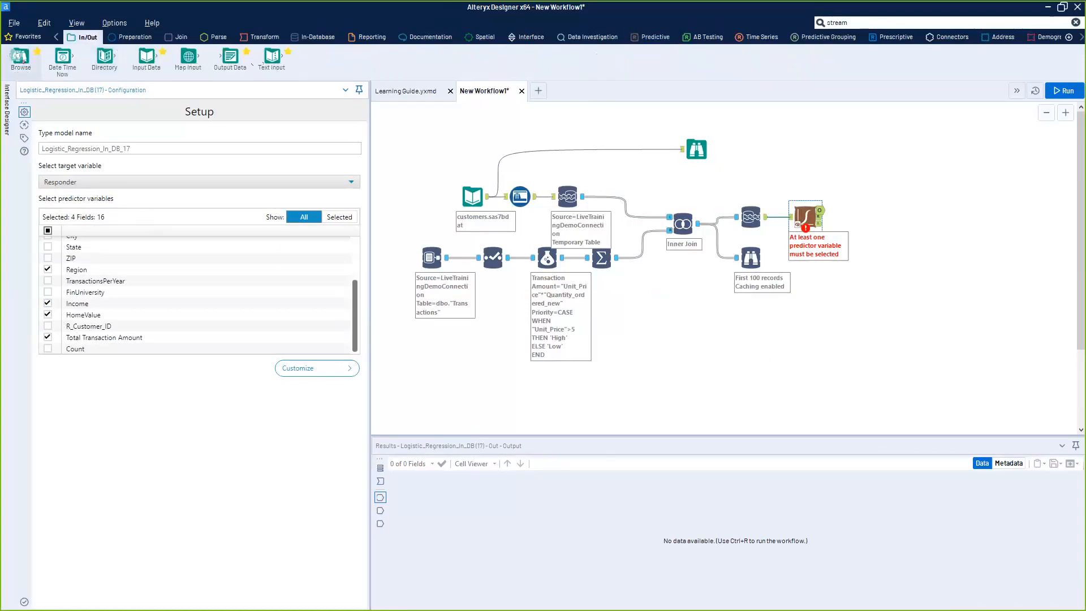
pyautogui.moveTo(21, 56); pyautogui.dragTo(866, 210)
pyautogui.hotkey('ctrl', 'r')
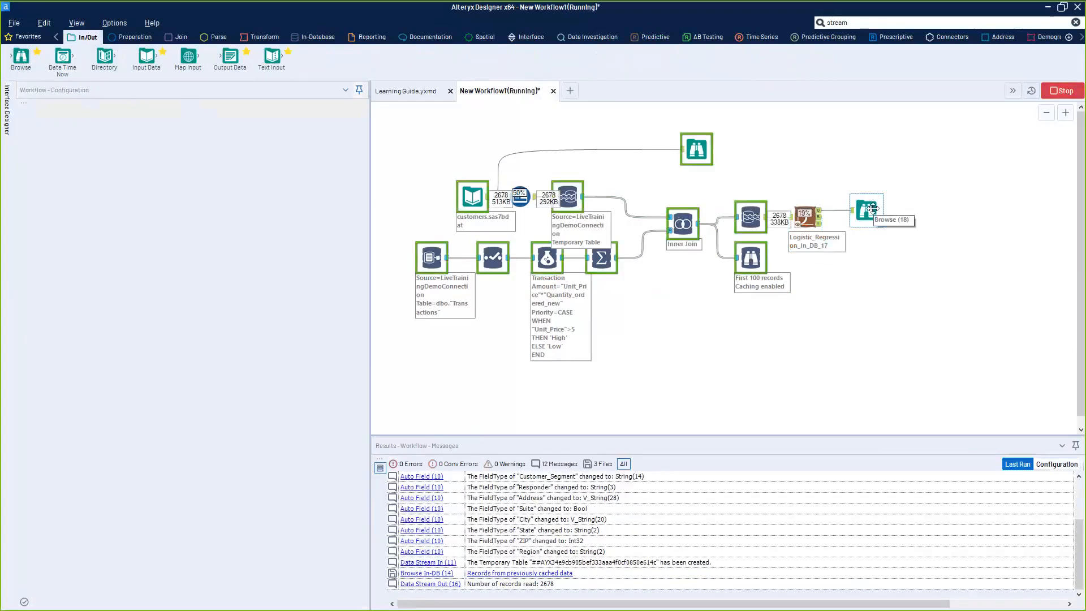
pyautogui.click(953, 244)
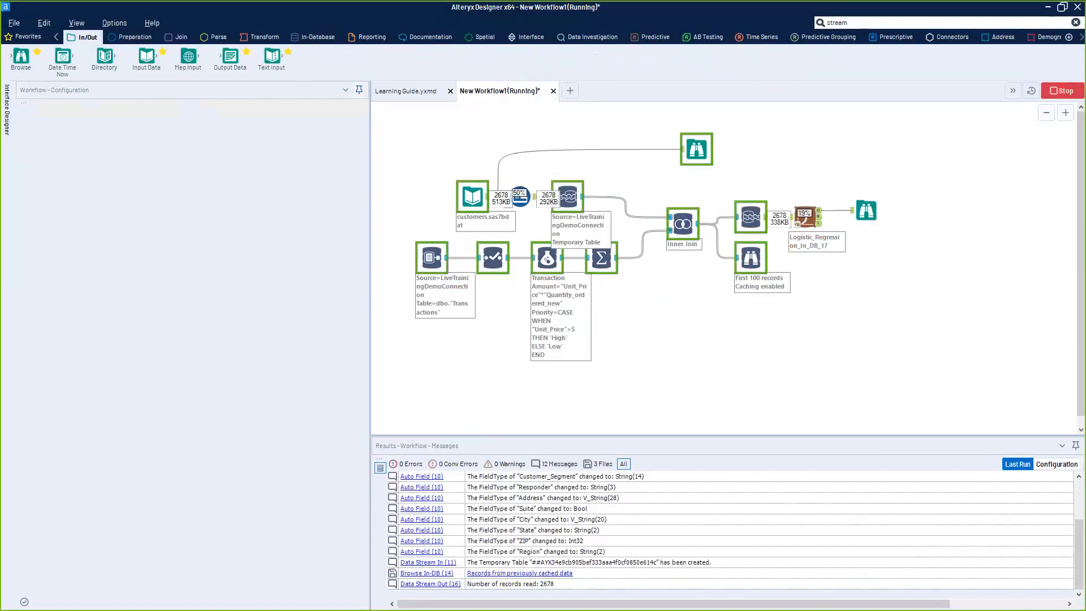
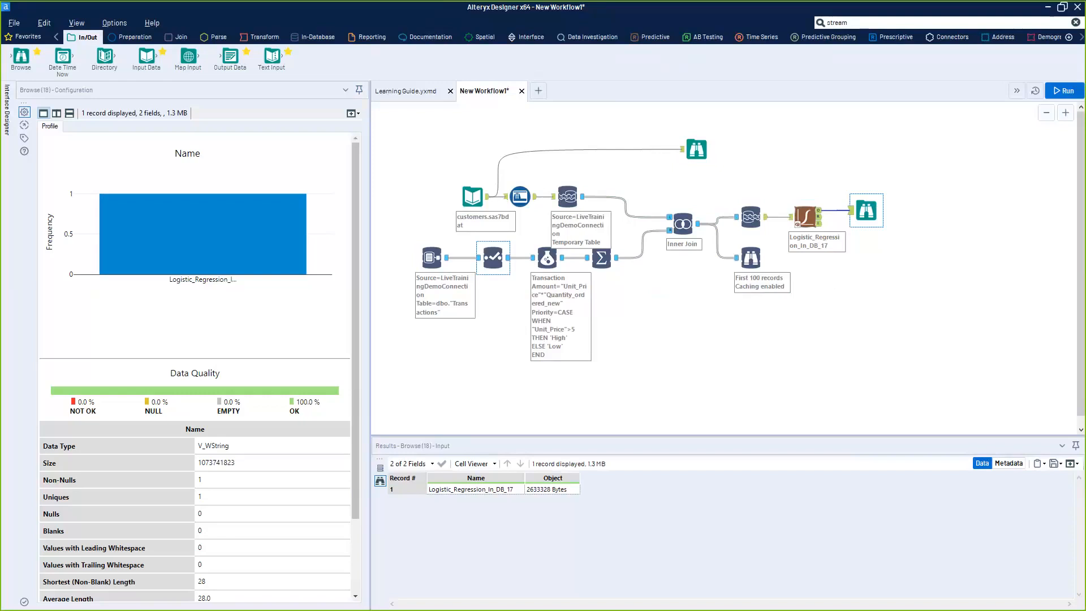
# Add a Filter In-DB tool to the join output below Browse In-DB, with the basic filter Responder Equals No
pyautogui.click(315, 36)
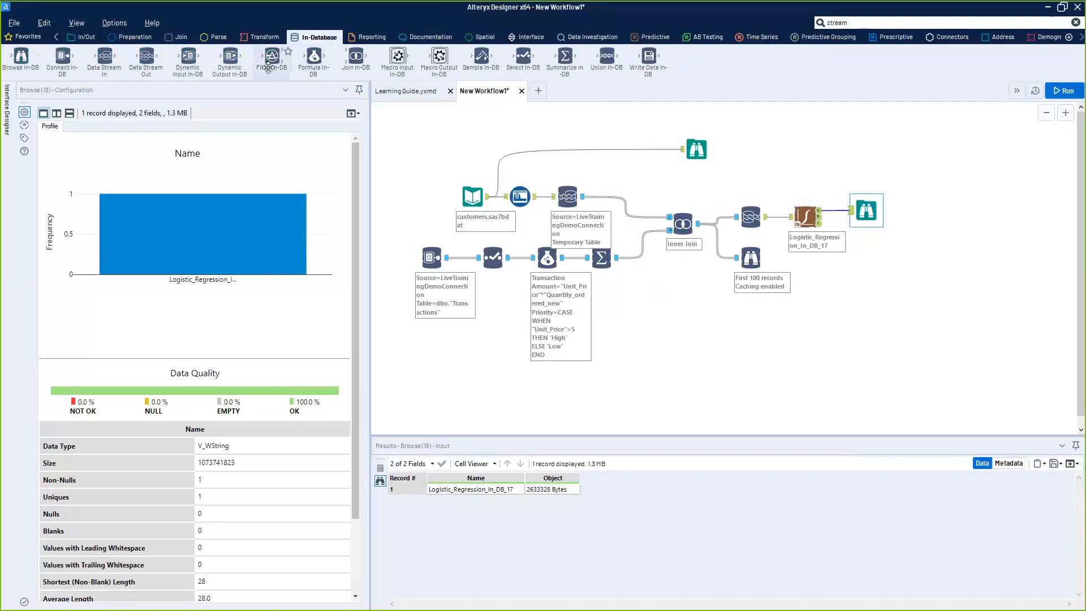
pyautogui.moveTo(269, 66); pyautogui.dragTo(748, 313)
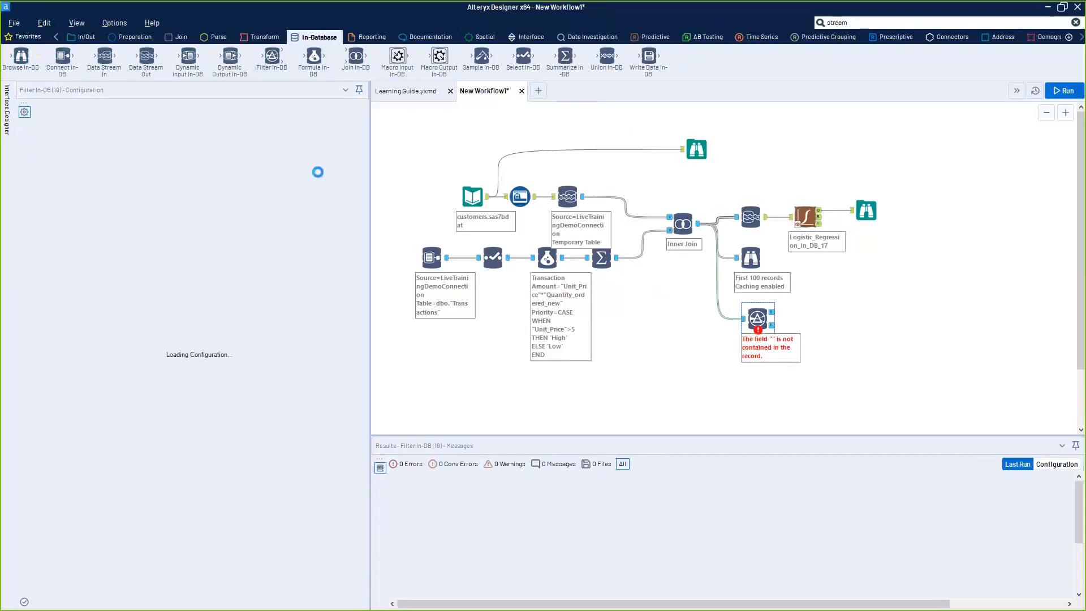
pyautogui.click(153, 122)
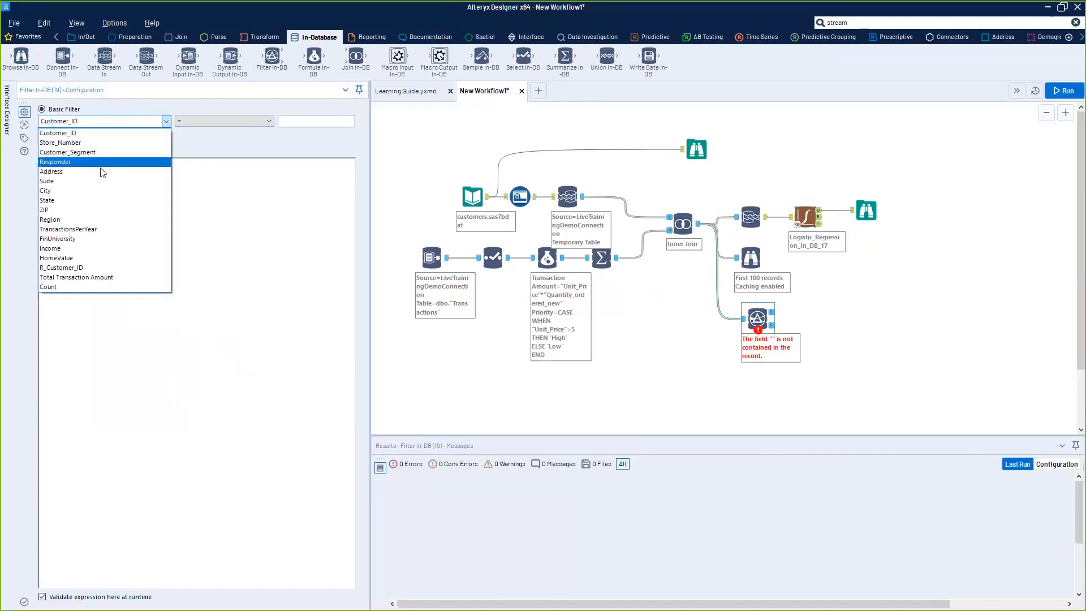
pyautogui.click(85, 162)
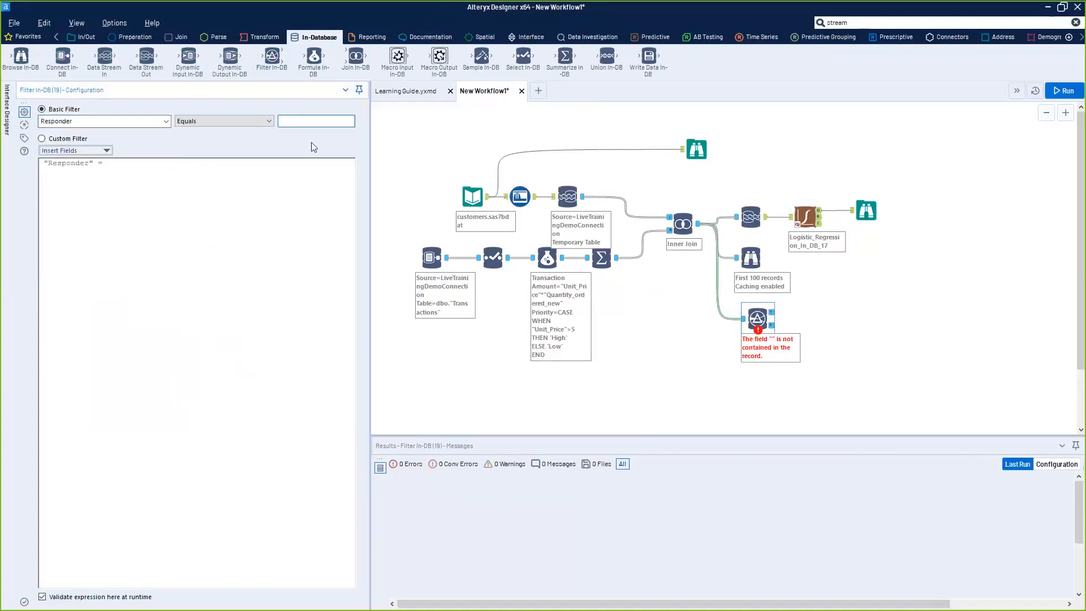
pyautogui.write('No')
pyautogui.moveTo(757, 328); pyautogui.dragTo(771, 329)
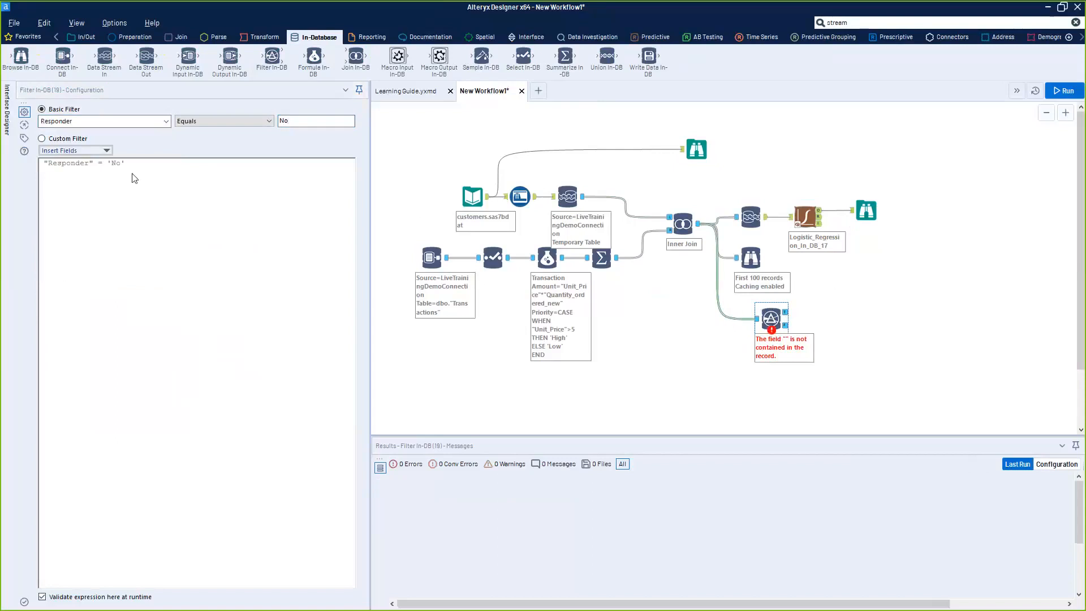
# Convert the filter to a Custom Filter using the expression "Responder" = 'No' and apply it to the Filter In-DB tool
pyautogui.click(56, 141)
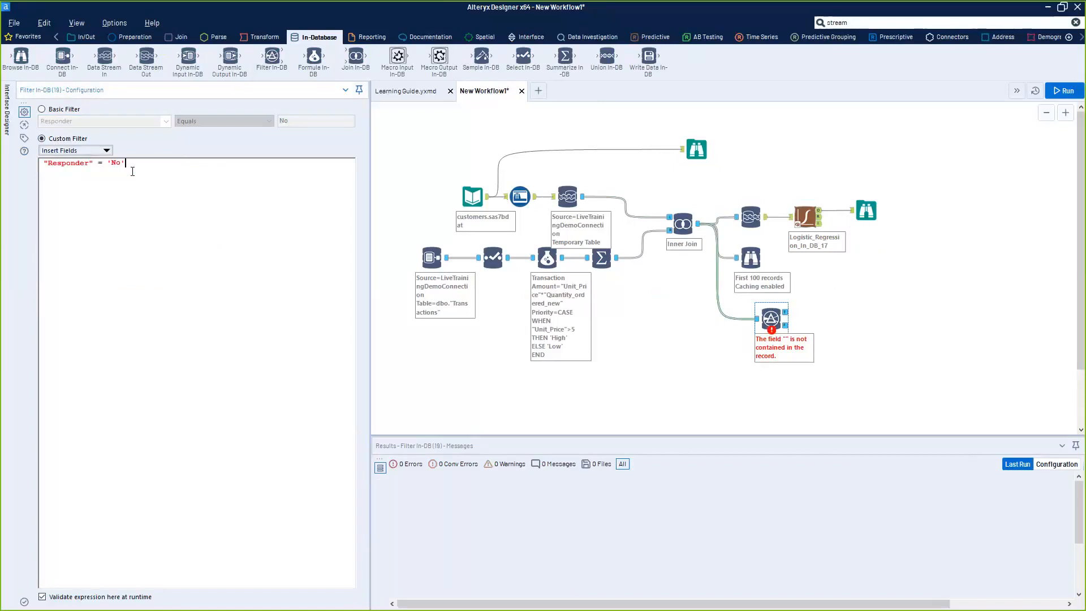
pyautogui.click(71, 151)
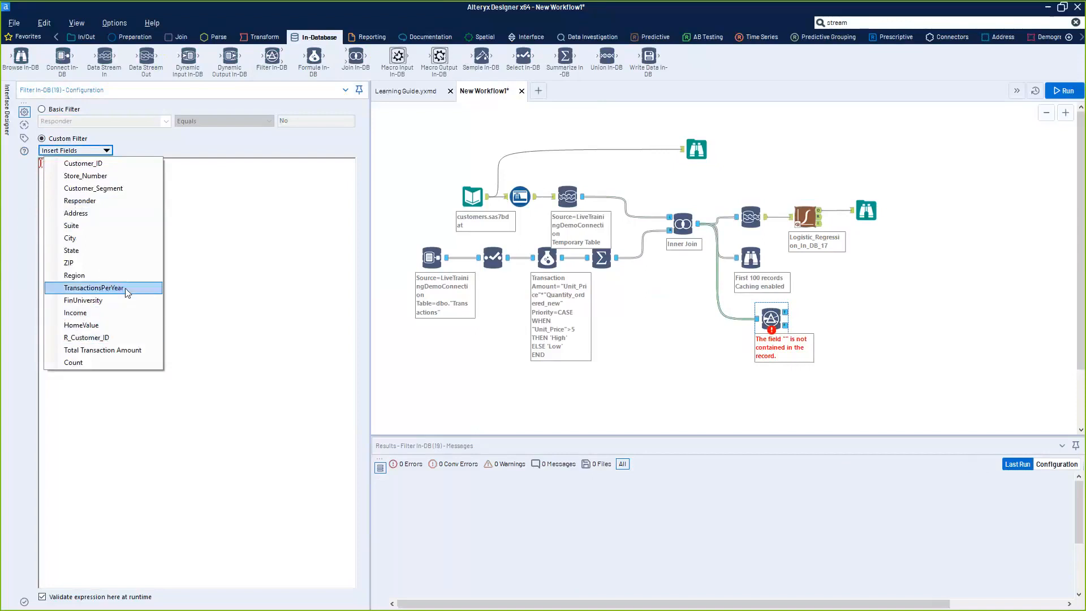
pyautogui.click(255, 311)
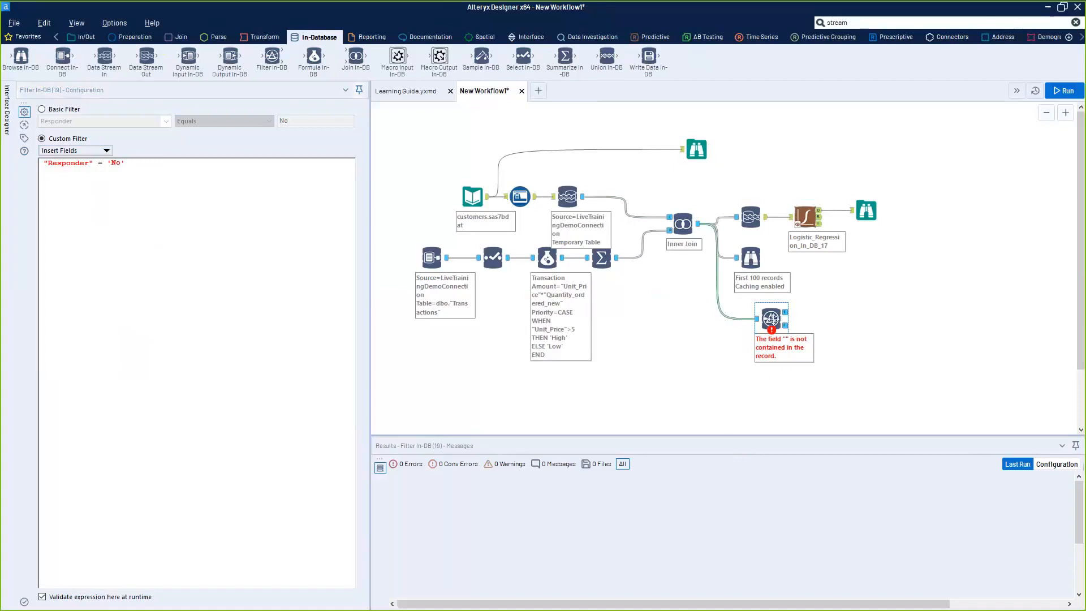
pyautogui.moveTo(771, 318); pyautogui.dragTo(758, 325)
pyautogui.click(709, 329)
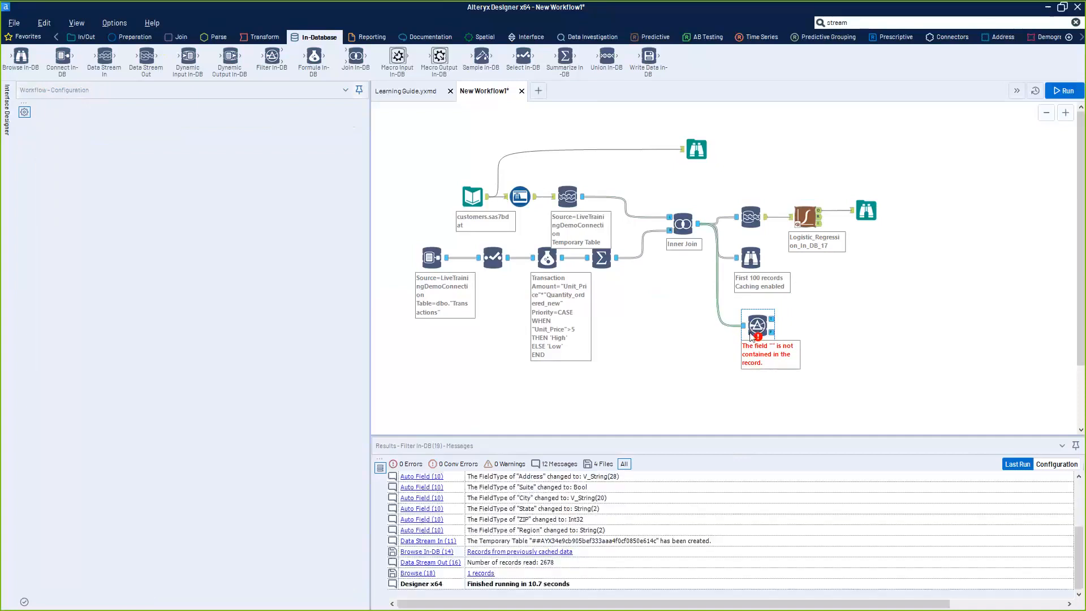
pyautogui.click(758, 319)
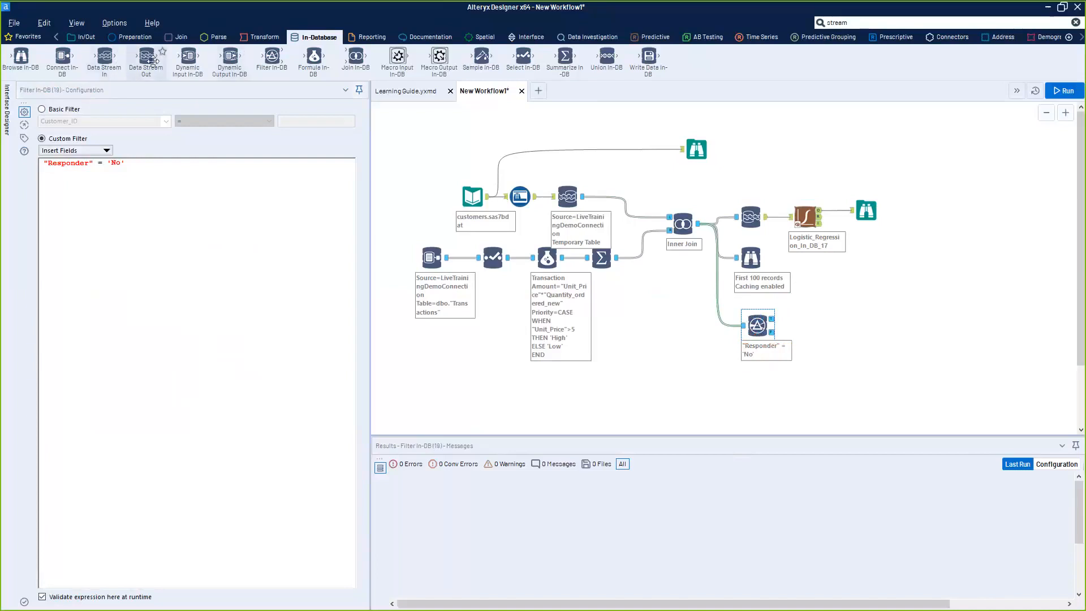
# Connect Data Stream Out to the filter's upper output and place a Score tool above it, switched to a standard non-in-database version
pyautogui.moveTo(150, 59); pyautogui.dragTo(818, 318)
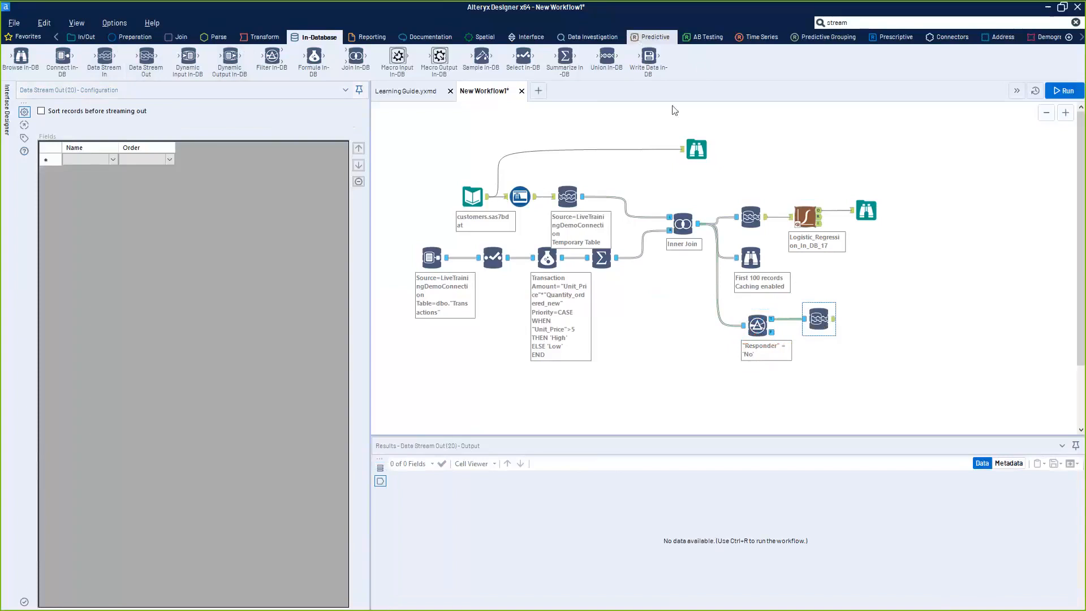
pyautogui.click(655, 36)
pyautogui.moveTo(648, 56); pyautogui.dragTo(890, 271)
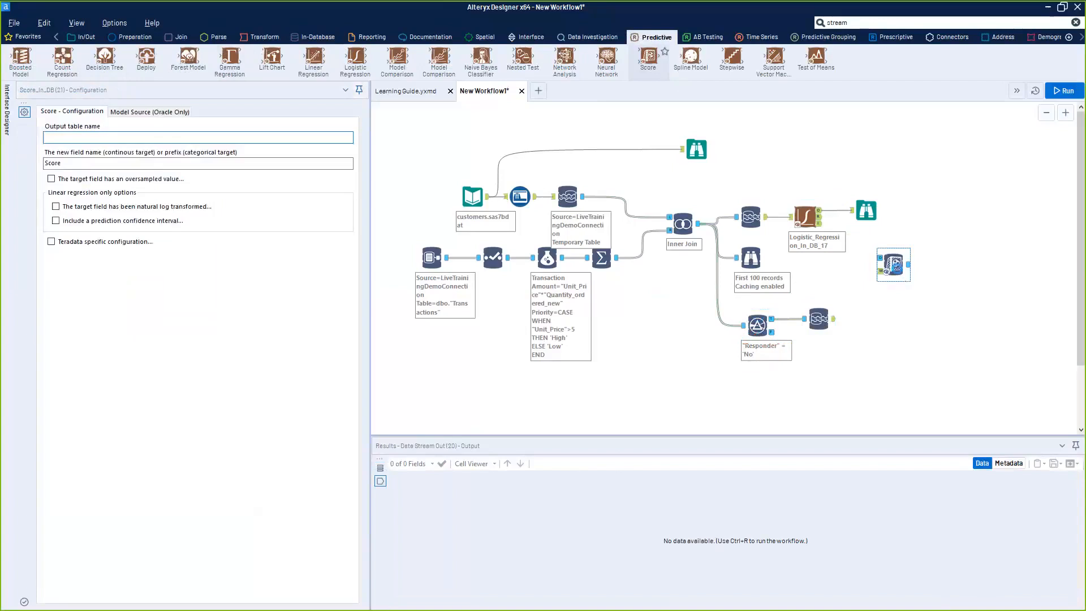
pyautogui.rightClick(928, 272)
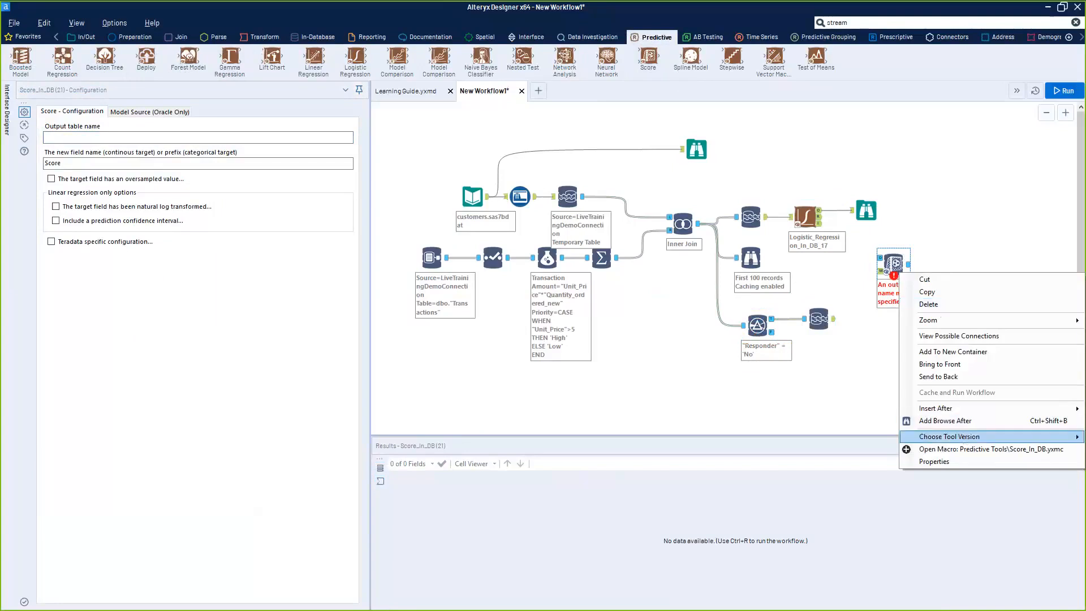
pyautogui.click(890, 310)
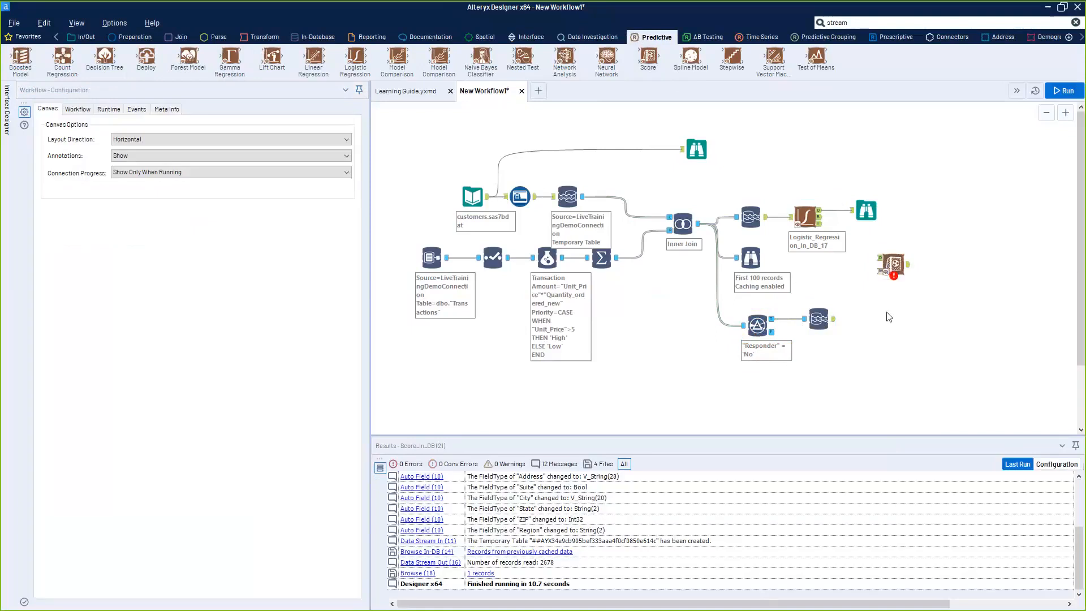
# Try connecting the Logistic Regression O output and the filtered Data Stream Out to the Score tool's two inputs
pyautogui.moveTo(893, 264); pyautogui.dragTo(866, 271)
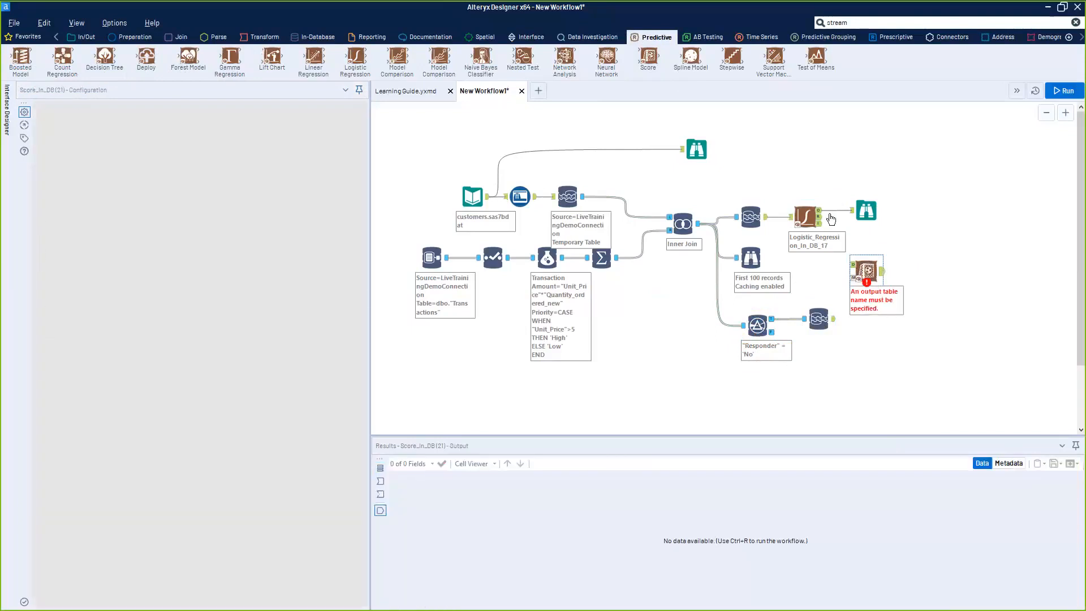
pyautogui.moveTo(831, 231); pyautogui.dragTo(852, 264)
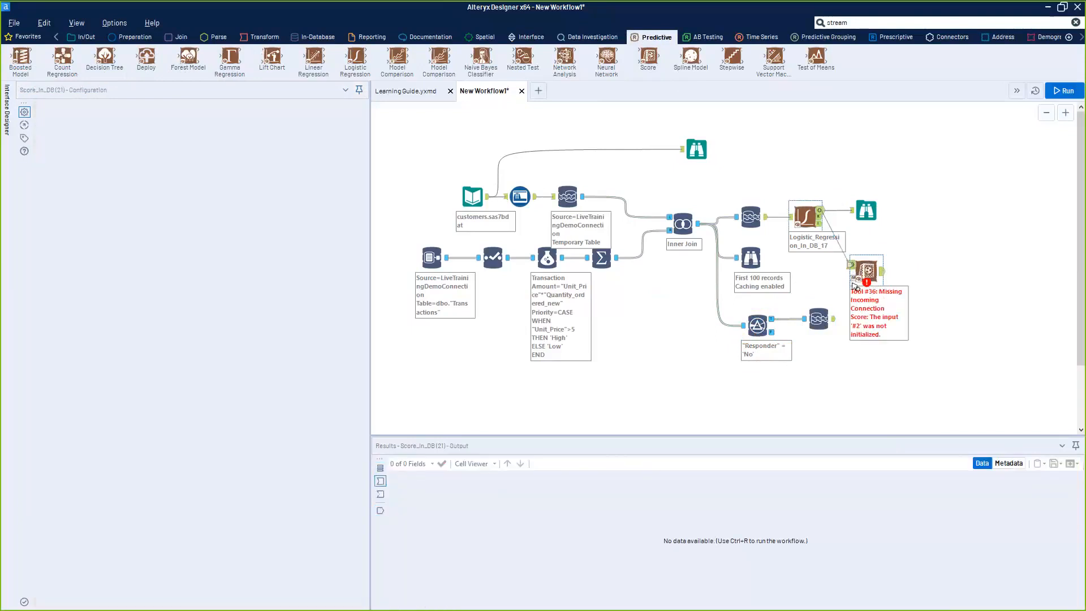
pyautogui.moveTo(834, 319); pyautogui.dragTo(855, 286)
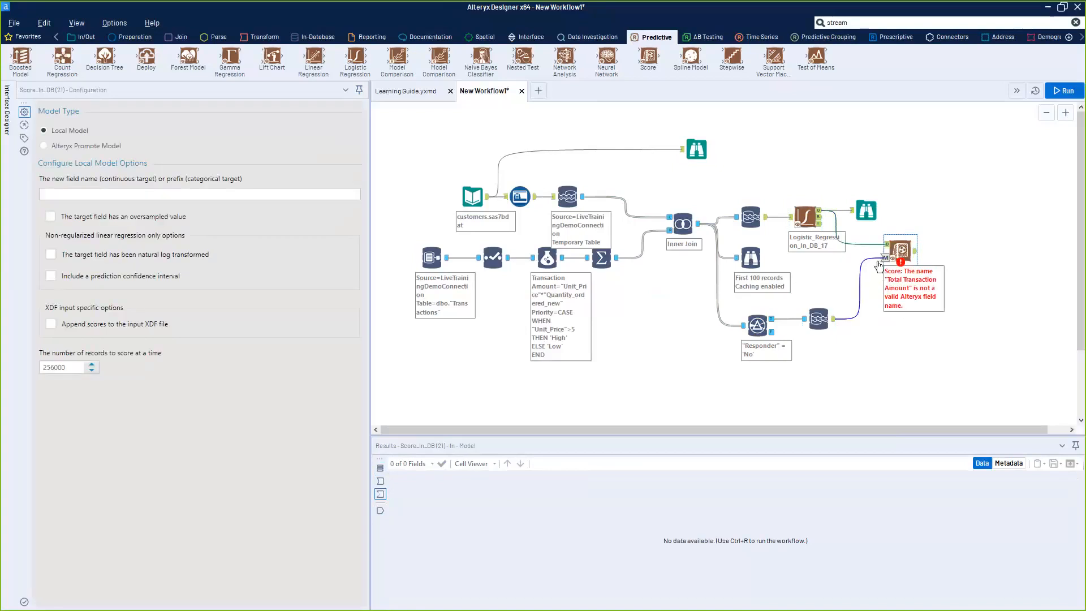
# Switch the Score tool to another standard version and move it up beside the Logistic Regression tool's Browse
pyautogui.rightClick(900, 251)
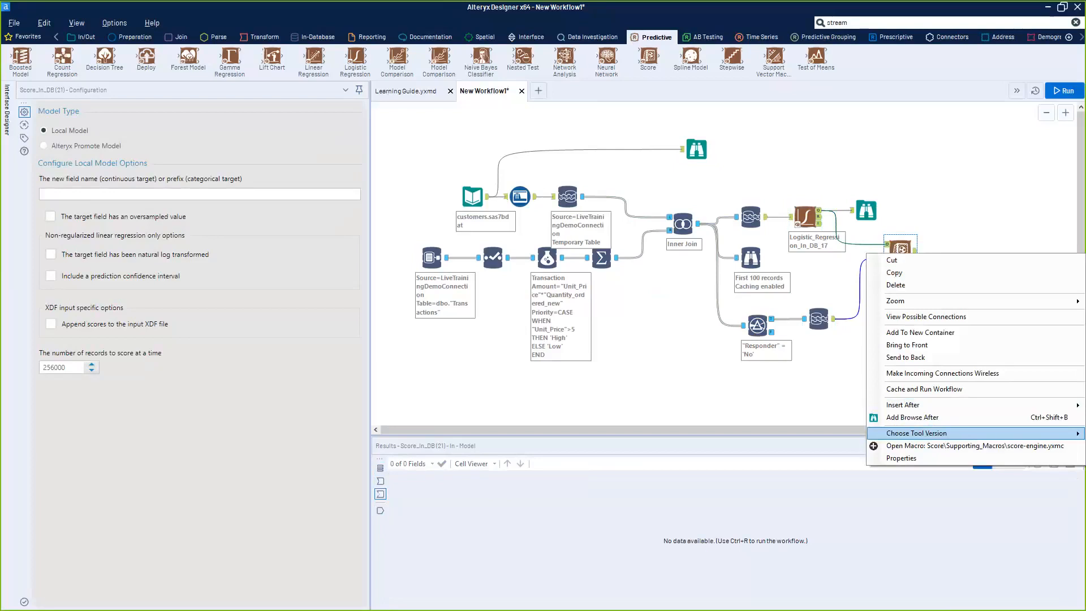
pyautogui.click(837, 445)
pyautogui.moveTo(900, 249); pyautogui.dragTo(907, 230)
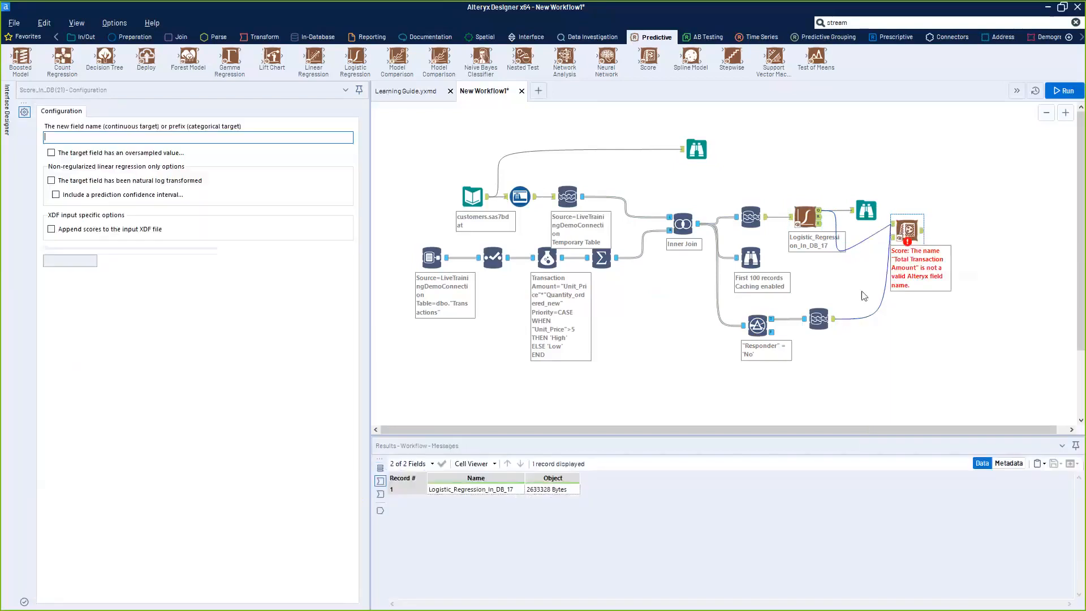
# Delete both connections into the Score tool and raise the Logistic Regression tool's Browse out of the way
pyautogui.moveTo(914, 308); pyautogui.dragTo(860, 274)
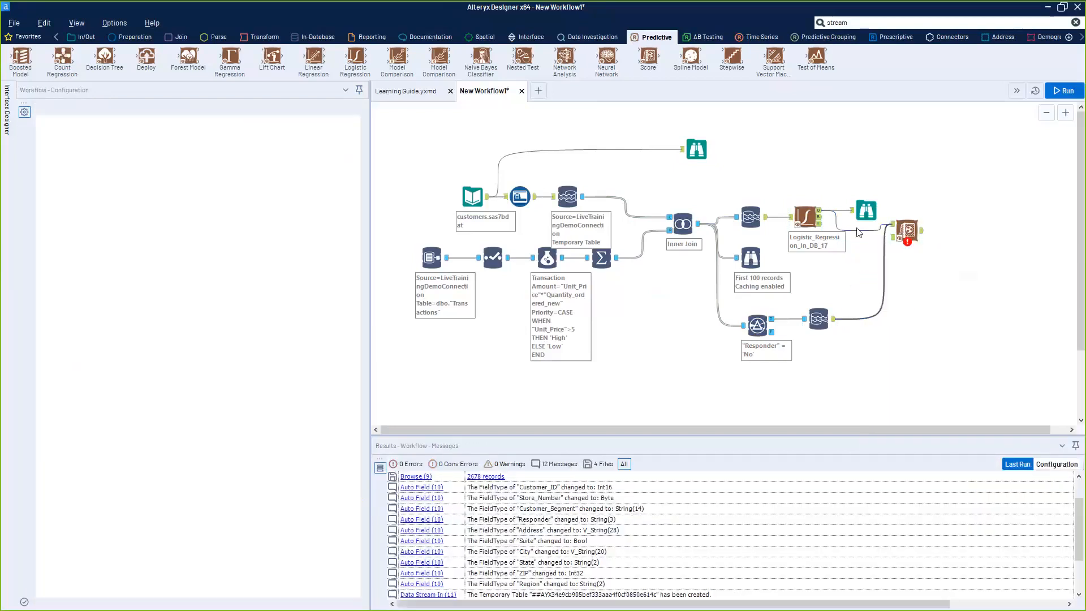
pyautogui.press('Delete')
pyautogui.moveTo(865, 214); pyautogui.dragTo(864, 167)
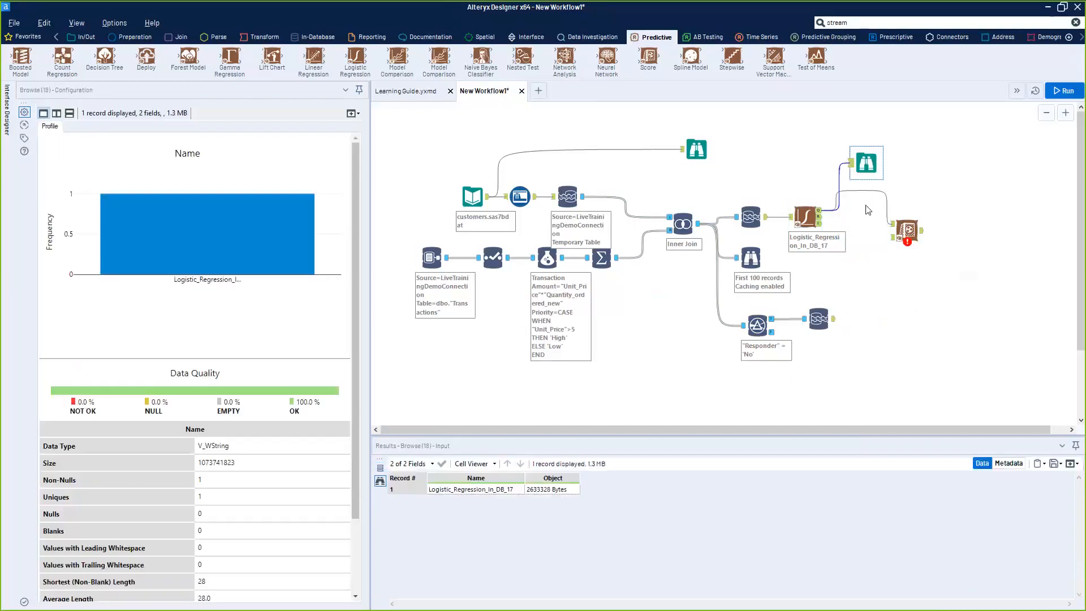
pyautogui.click(864, 192)
pyautogui.press('Delete')
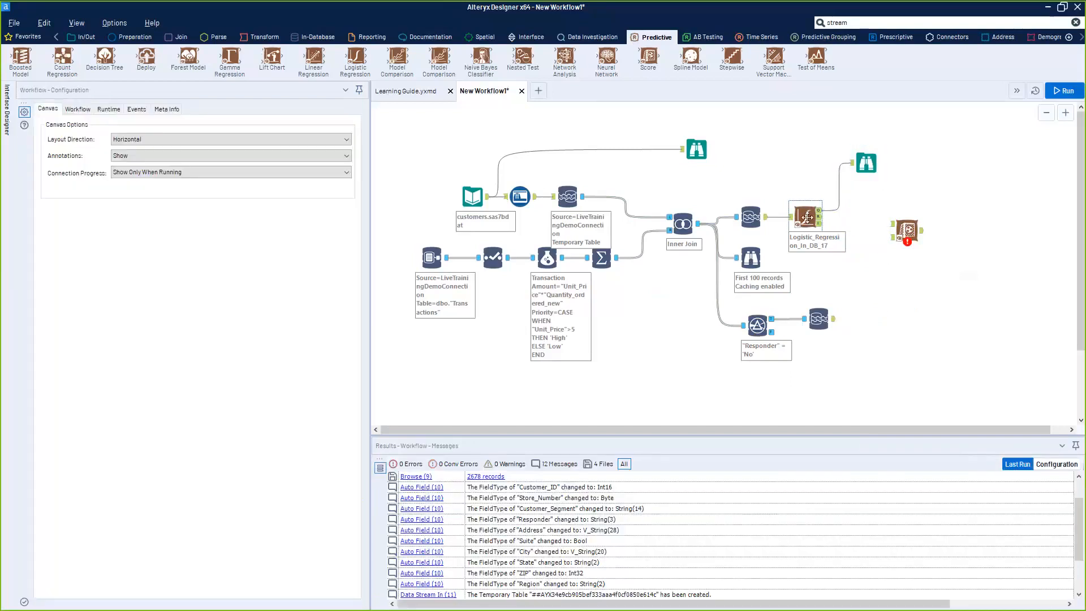
# Connect the Logistic Regression O output to the Score tool's upper input and the filtered Data Stream Out to its lower input
pyautogui.click(820, 215)
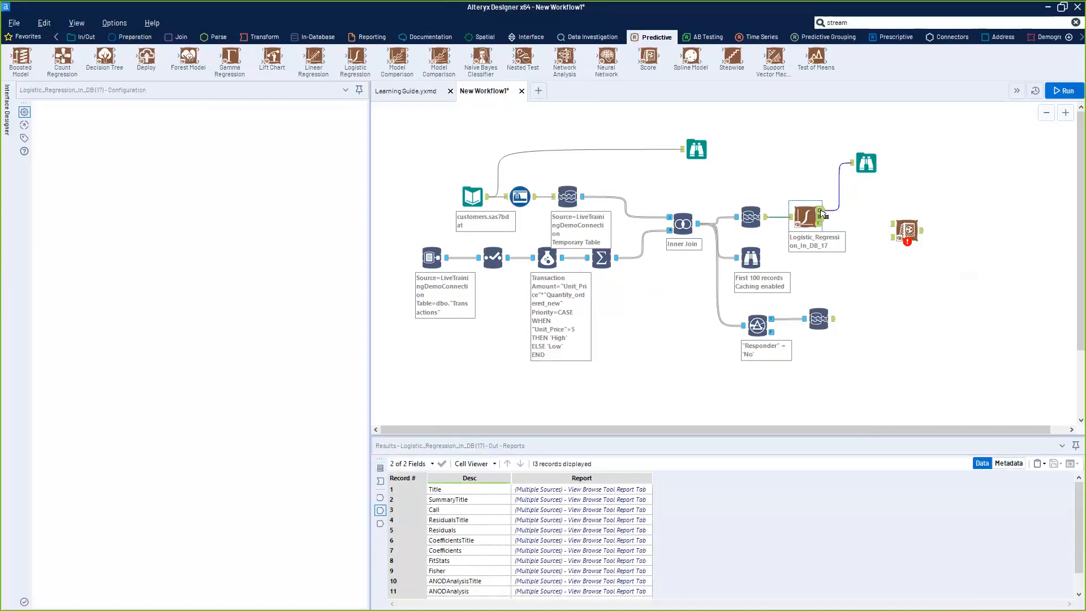
pyautogui.moveTo(820, 211); pyautogui.dragTo(900, 227)
pyautogui.moveTo(833, 319); pyautogui.dragTo(909, 230)
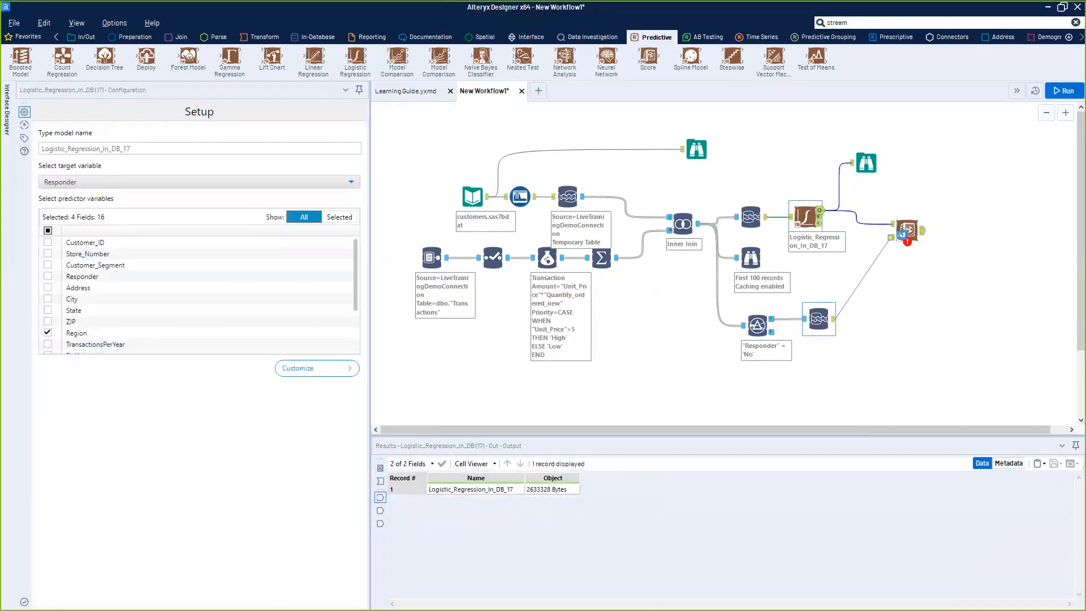
# Set the Score tool's new field name or prefix to Score
pyautogui.click(903, 232)
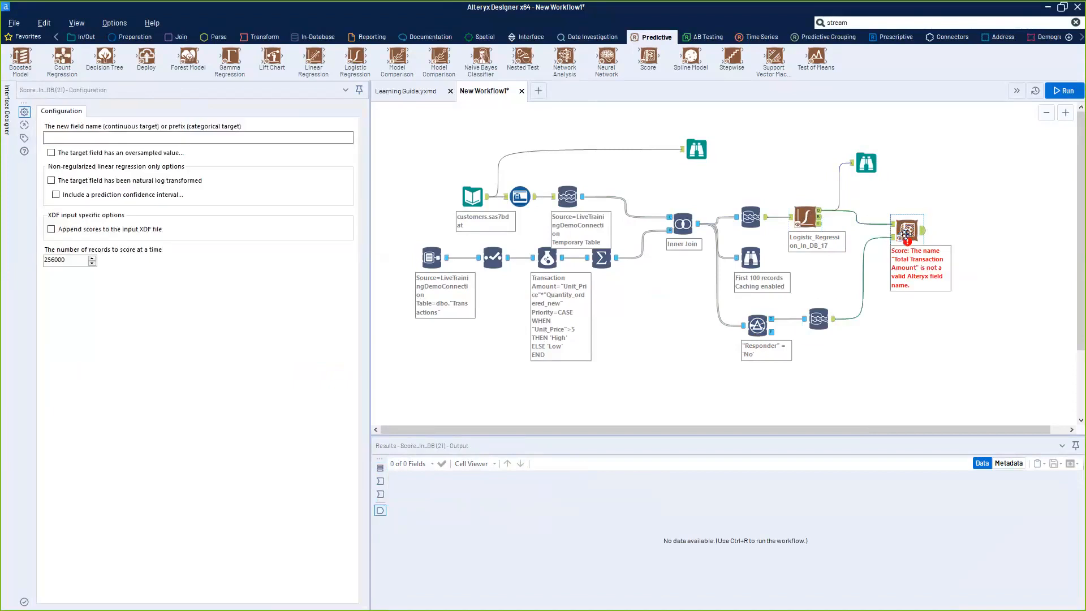
pyautogui.click(134, 140)
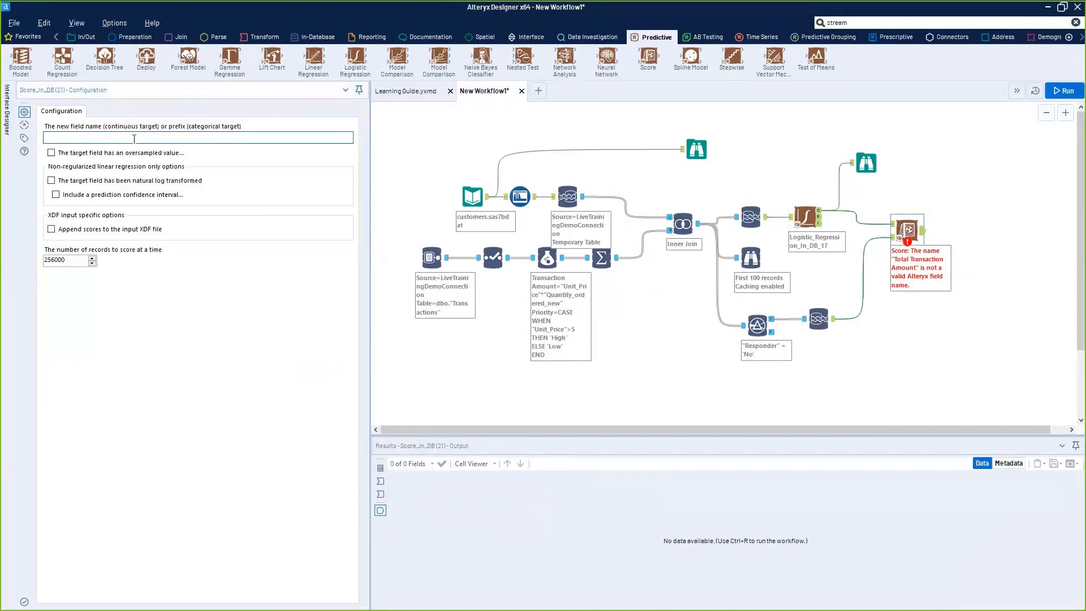
pyautogui.write('Score')
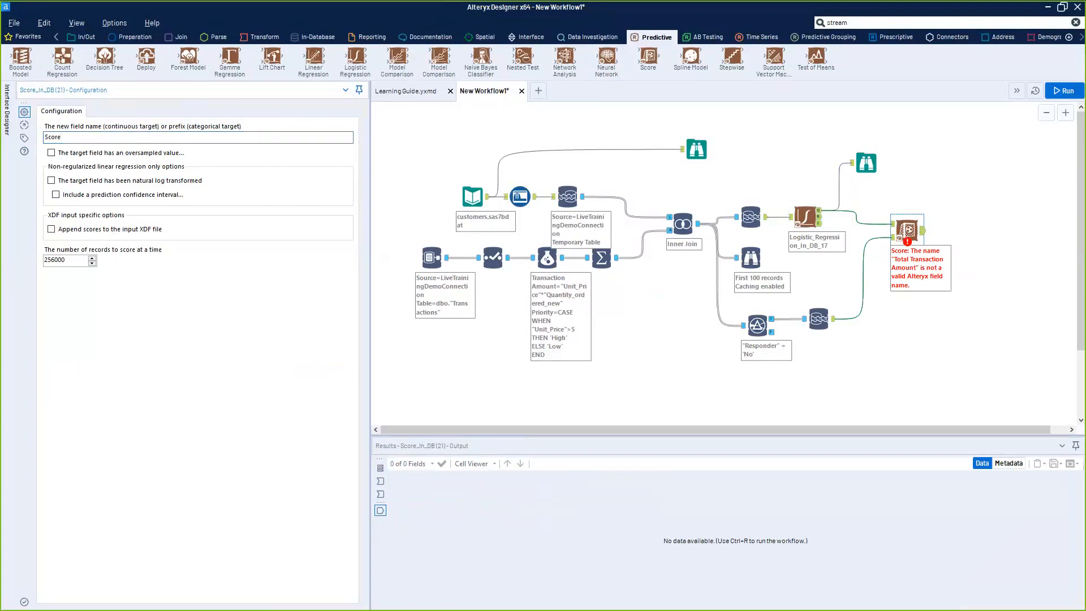
# Add a Browse tool to the Score tool's output and run the workflow
pyautogui.click(909, 227)
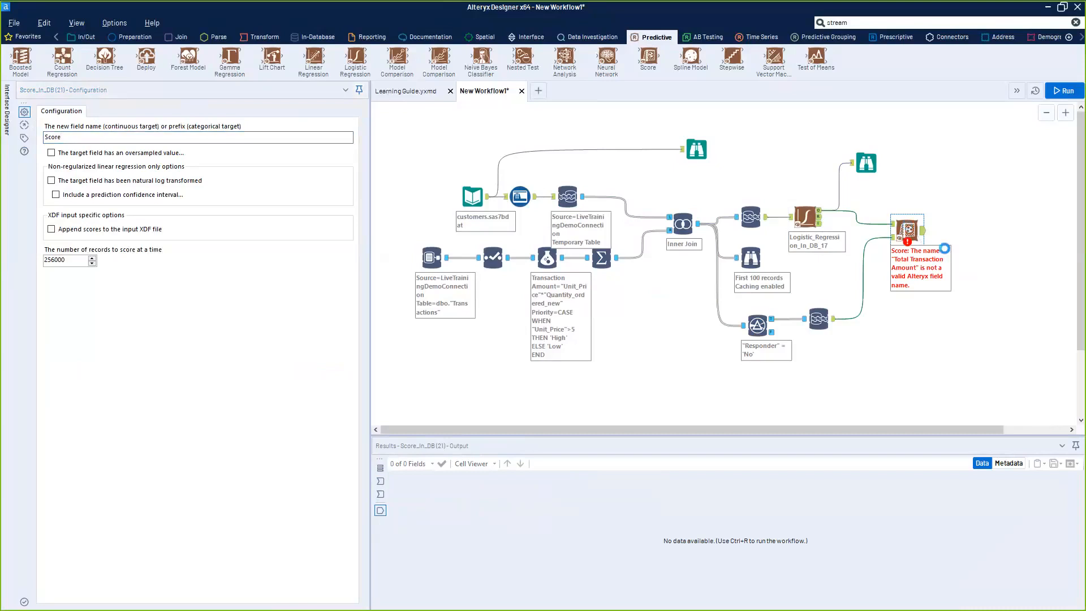
pyautogui.hotkey('ctrl', 'shift', 'b')
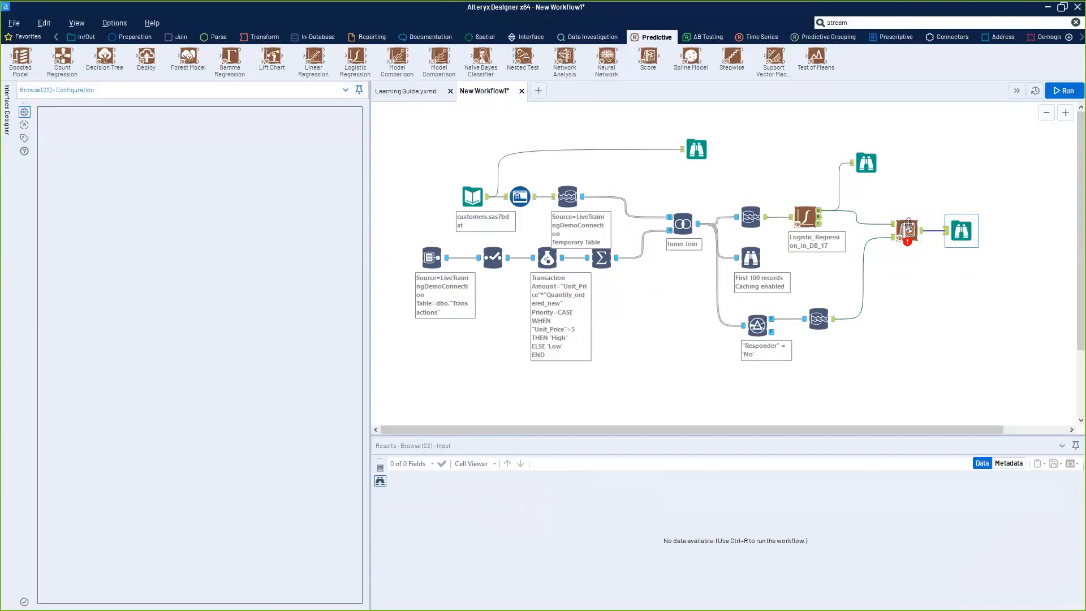
pyautogui.click(906, 229)
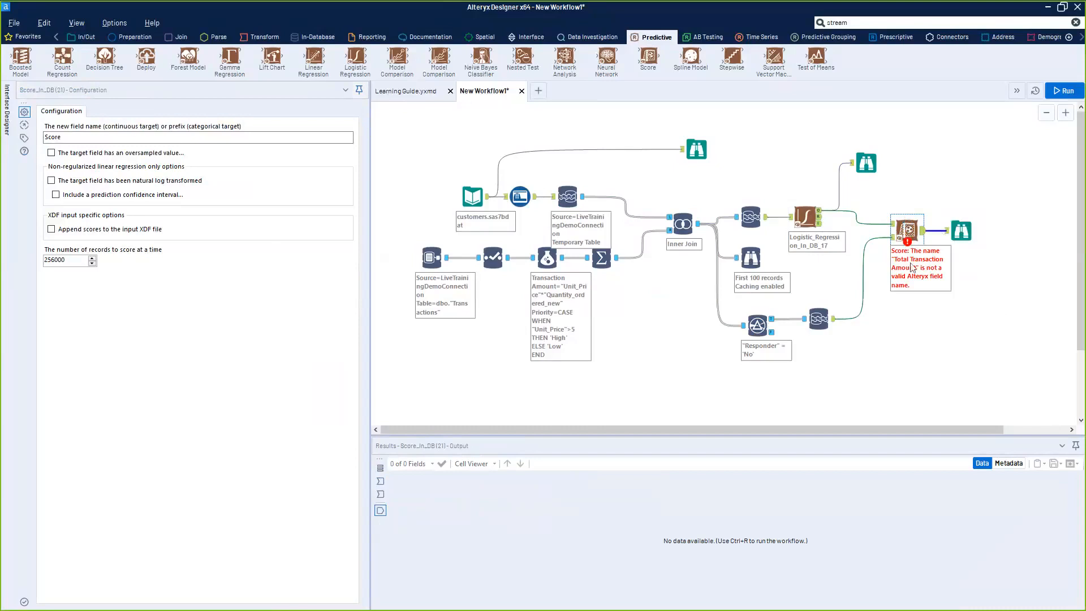
pyautogui.hotkey('ctrl', 'r')
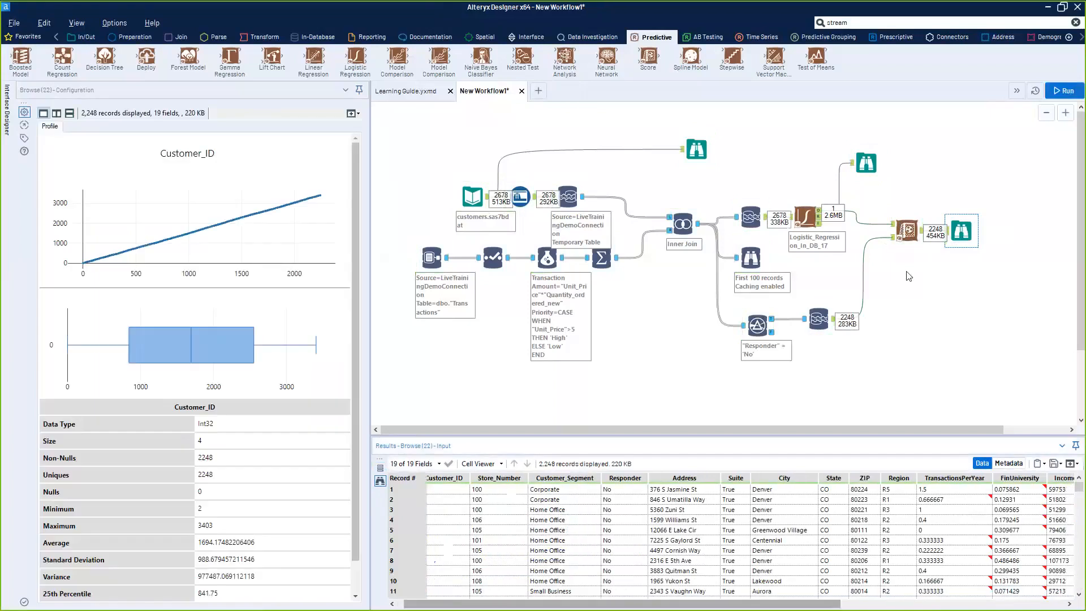
# Examine the Score_No and Score_Yes columns in the Score tool's output
pyautogui.click(899, 236)
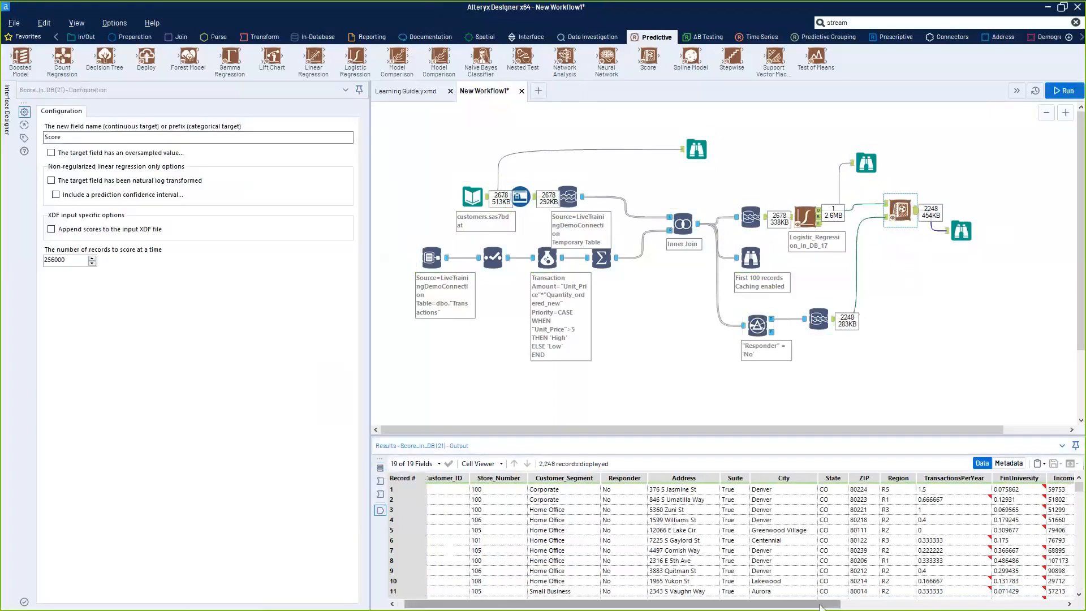
pyautogui.moveTo(1047, 489); pyautogui.dragTo(257, 492)
pyautogui.moveTo(684, 603); pyautogui.dragTo(480, 608)
pyautogui.moveTo(600, 502); pyautogui.dragTo(665, 501)
pyautogui.moveTo(611, 601); pyautogui.dragTo(841, 603)
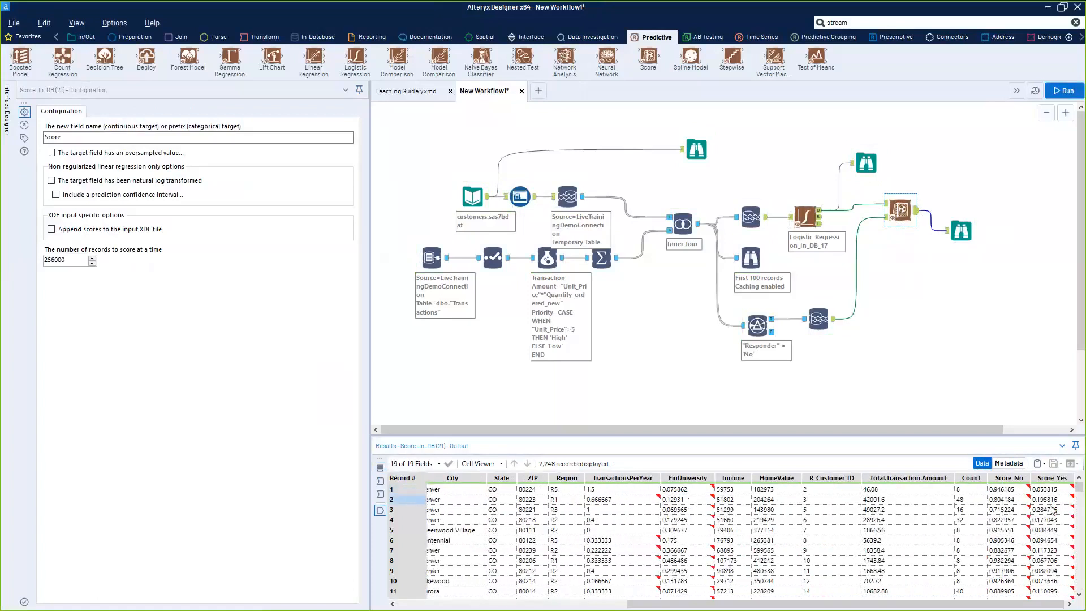
pyautogui.moveTo(1010, 491); pyautogui.dragTo(1041, 539)
pyautogui.moveTo(1045, 490); pyautogui.dragTo(1049, 562)
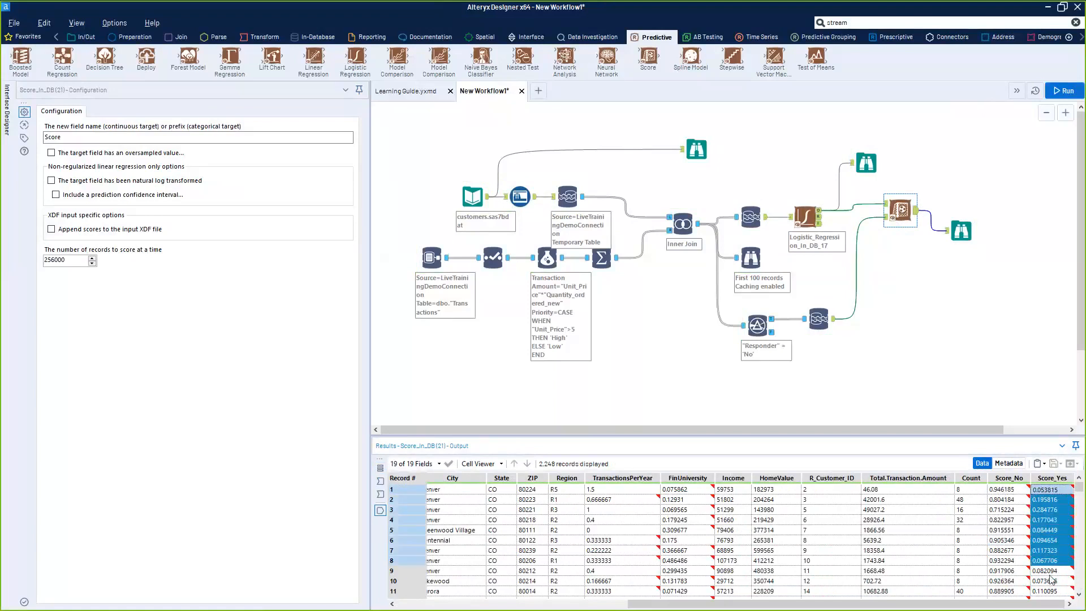
pyautogui.moveTo(1062, 492); pyautogui.dragTo(1052, 548)
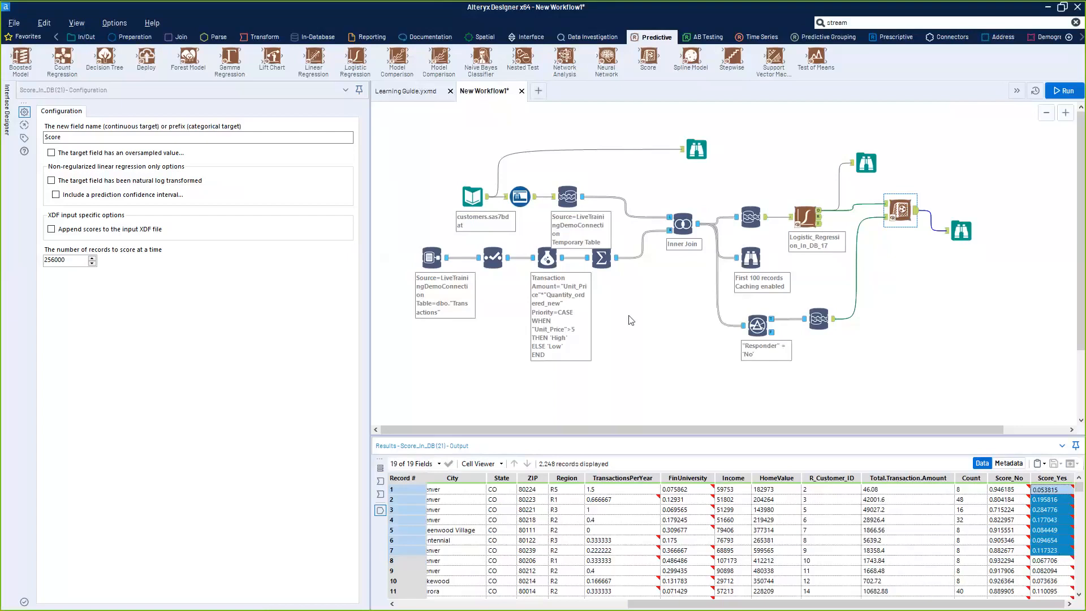
# Add a Data Stream In tool to the Score output using LiveTrainingDemoConnection, and view its creation modes
pyautogui.click(972, 23)
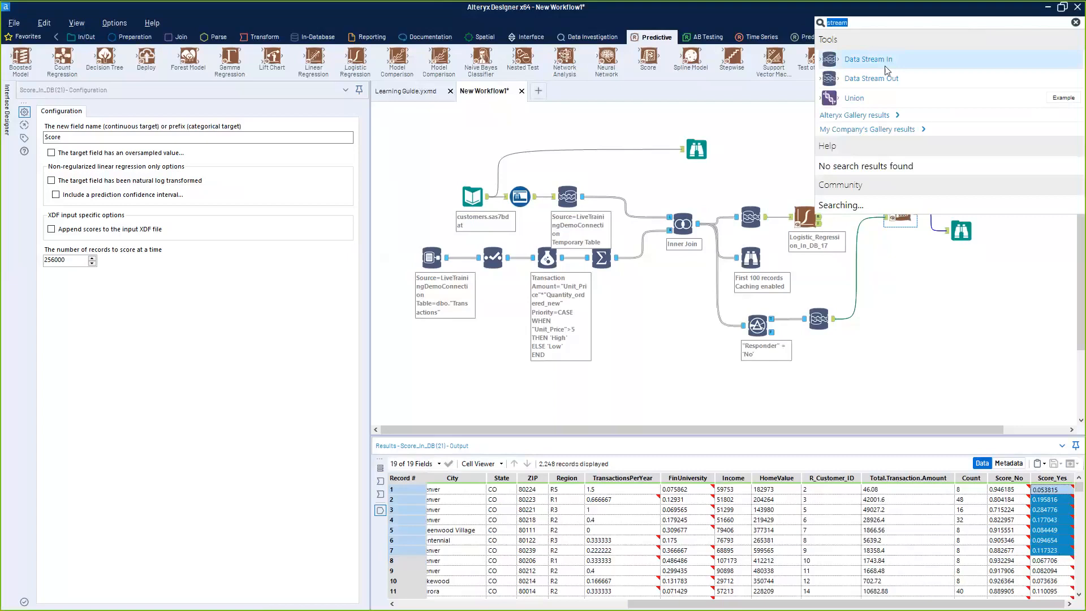
pyautogui.moveTo(885, 64); pyautogui.dragTo(975, 210)
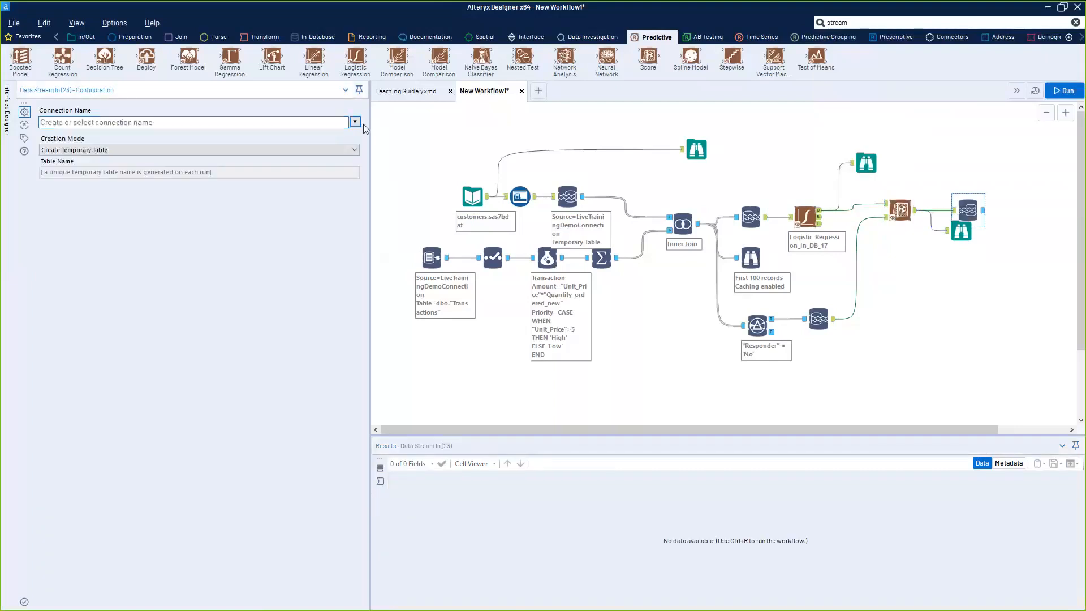
pyautogui.click(355, 122)
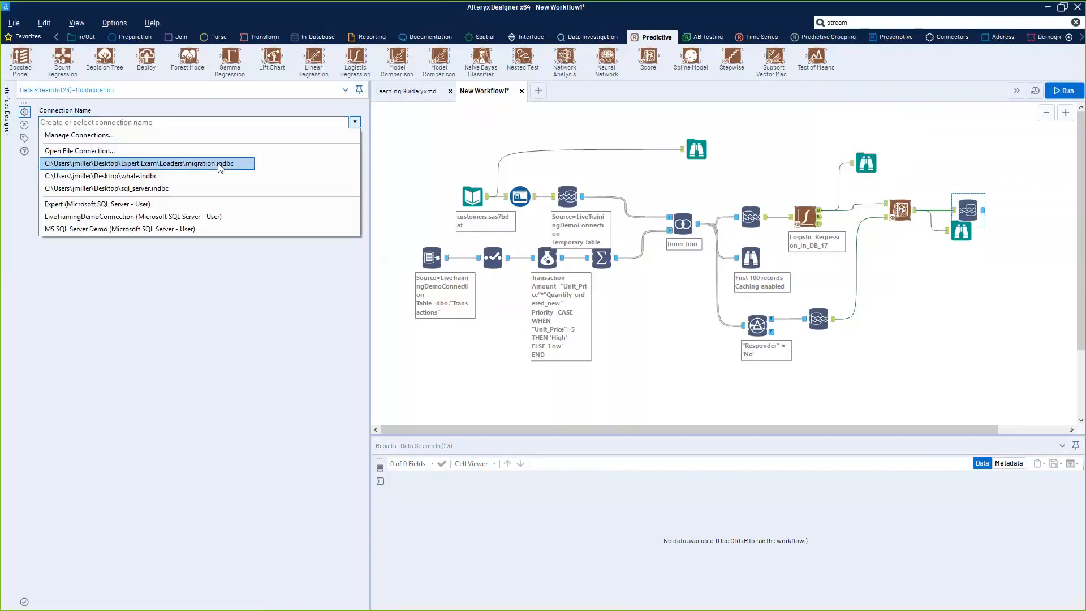
pyautogui.click(190, 217)
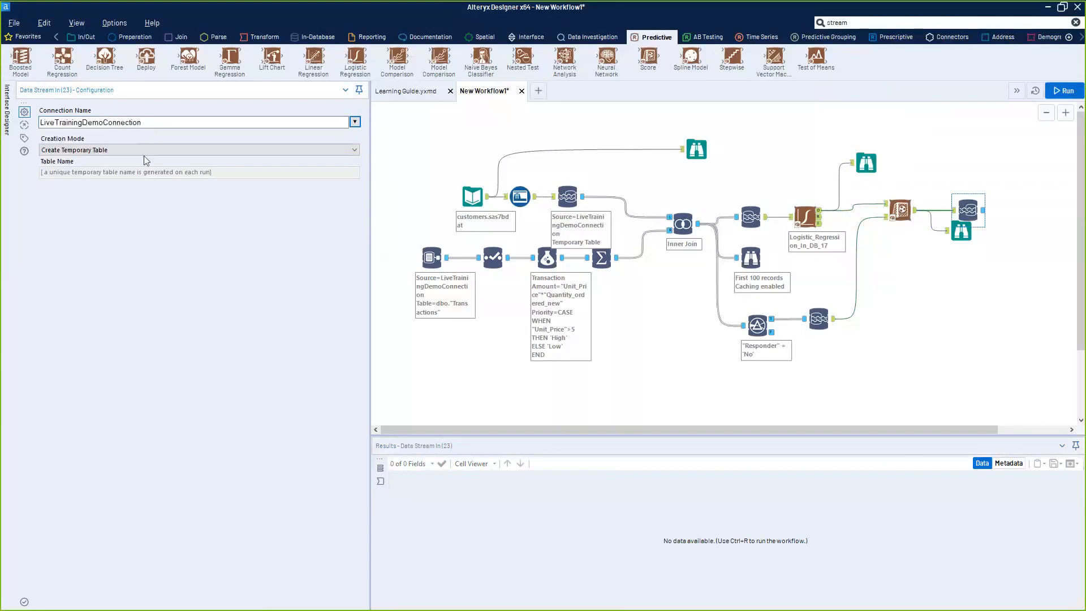
pyautogui.click(144, 153)
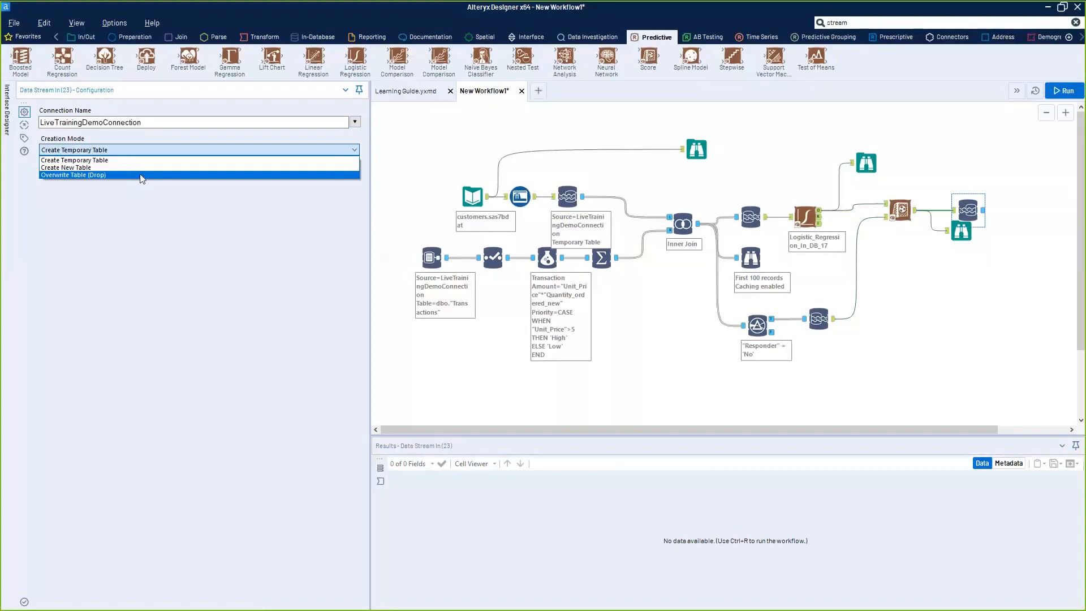
# Move the Score tool's Browse down and shift the new Data Stream In tool slightly closer to the Score tool
pyautogui.click(959, 236)
pyautogui.moveTo(959, 236); pyautogui.dragTo(962, 259)
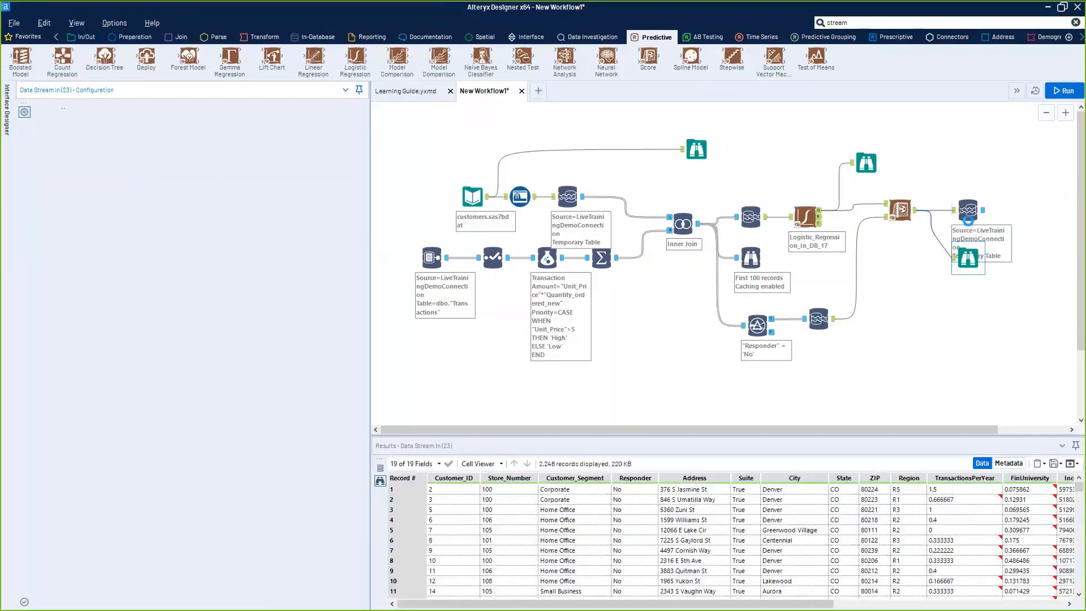
pyautogui.moveTo(967, 215); pyautogui.dragTo(966, 209)
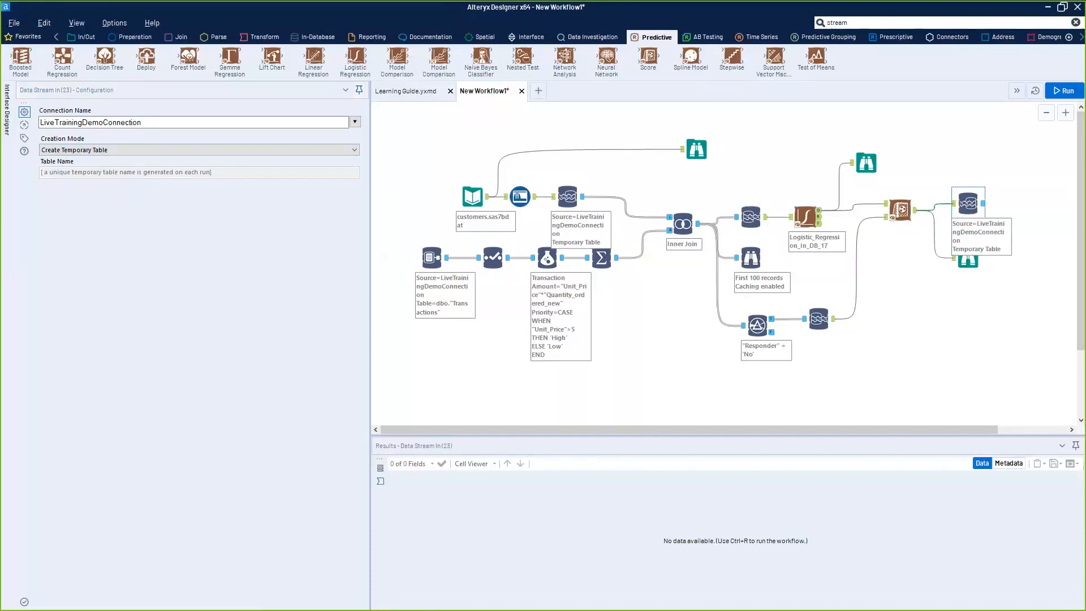
pyautogui.moveTo(953, 191); pyautogui.dragTo(947, 205)
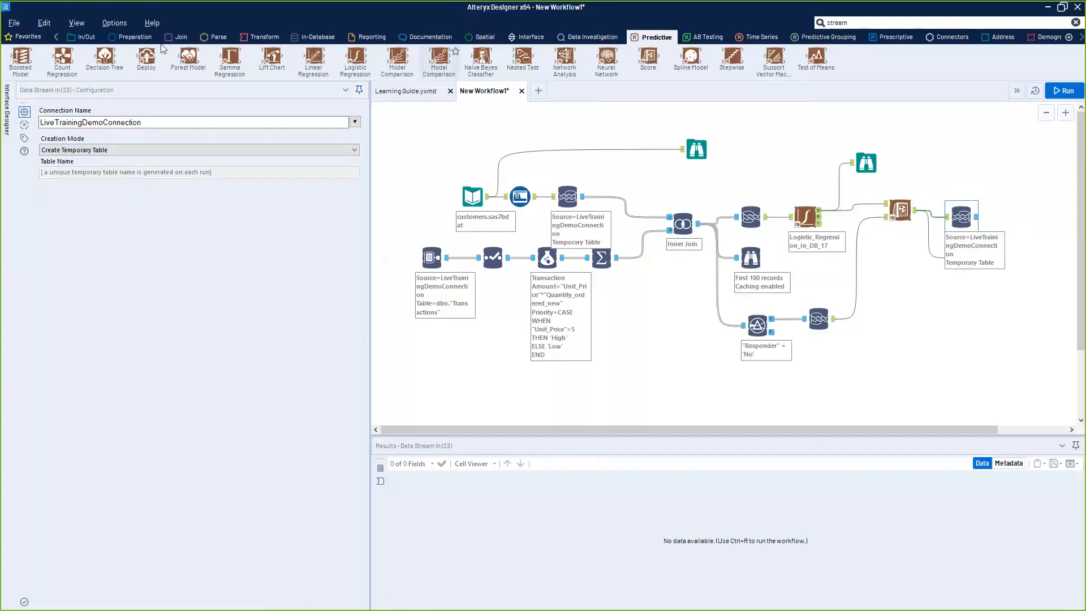
# Add a Sample In-DB tool after the new Data Stream In and set it to sample 10 records
pyautogui.click(131, 37)
pyautogui.click(304, 37)
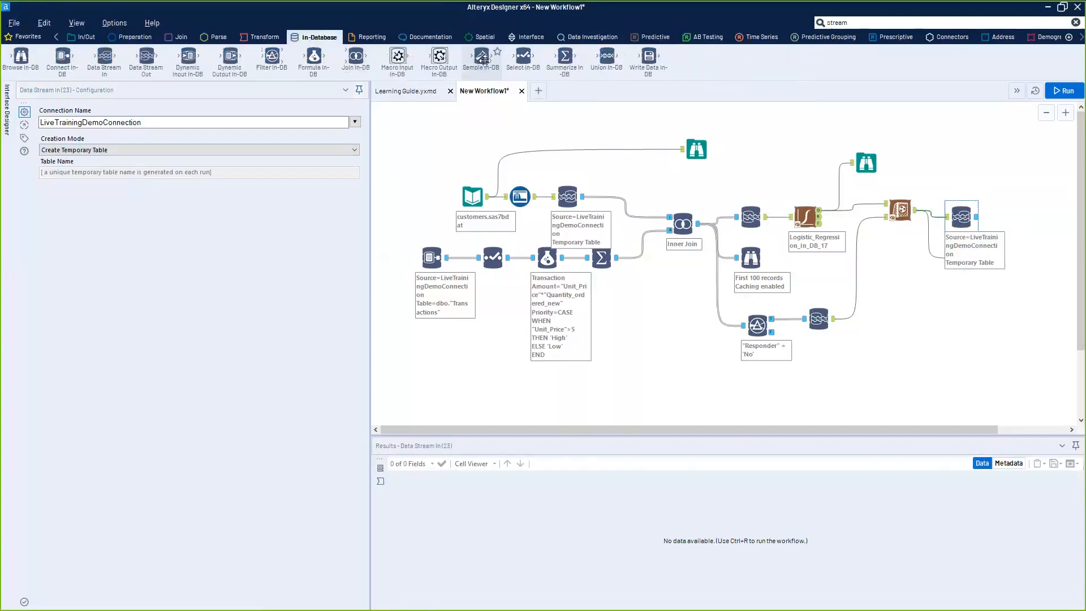
pyautogui.moveTo(481, 54); pyautogui.dragTo(1016, 217)
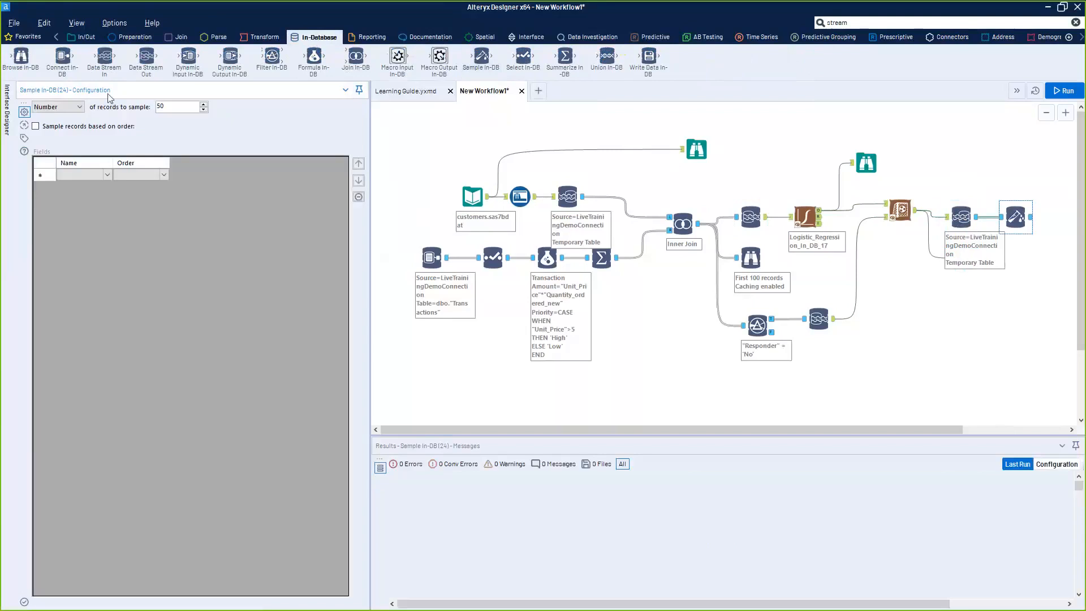
pyautogui.doubleClick(172, 107)
pyautogui.write('10')
# Base the Sample In-DB tool's record sampling on Score_Yes in descending order
pyautogui.click(35, 125)
pyautogui.click(102, 176)
pyautogui.click(103, 176)
pyautogui.click(97, 315)
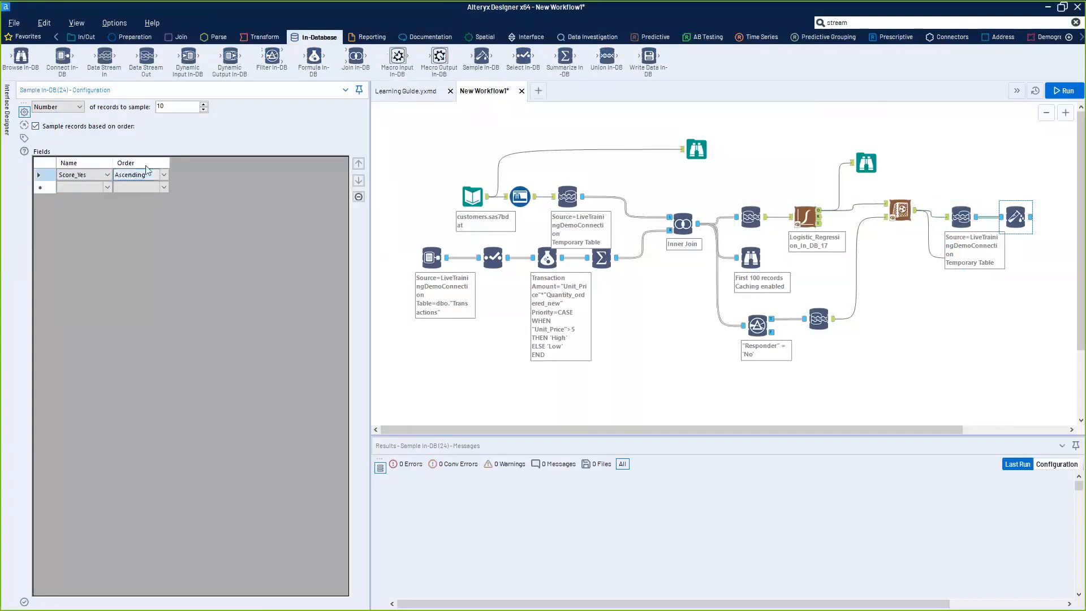
pyautogui.click(152, 177)
pyautogui.click(157, 191)
# Add a Browse In-DB tool after the Sample In-DB tool and run the workflow
pyautogui.click(1016, 220)
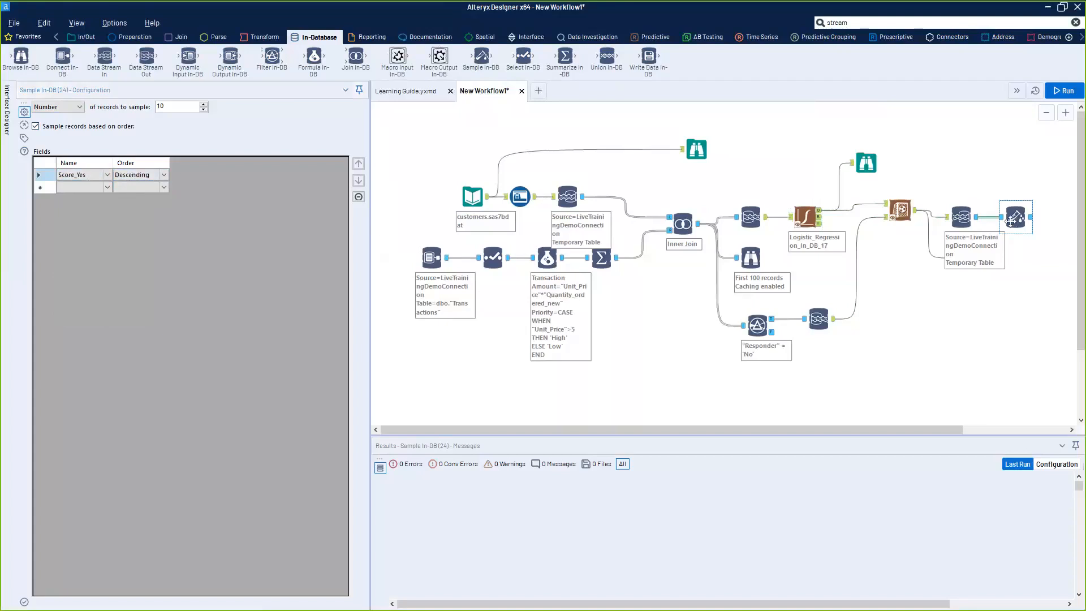
pyautogui.hotkey('ctrl', 'r')
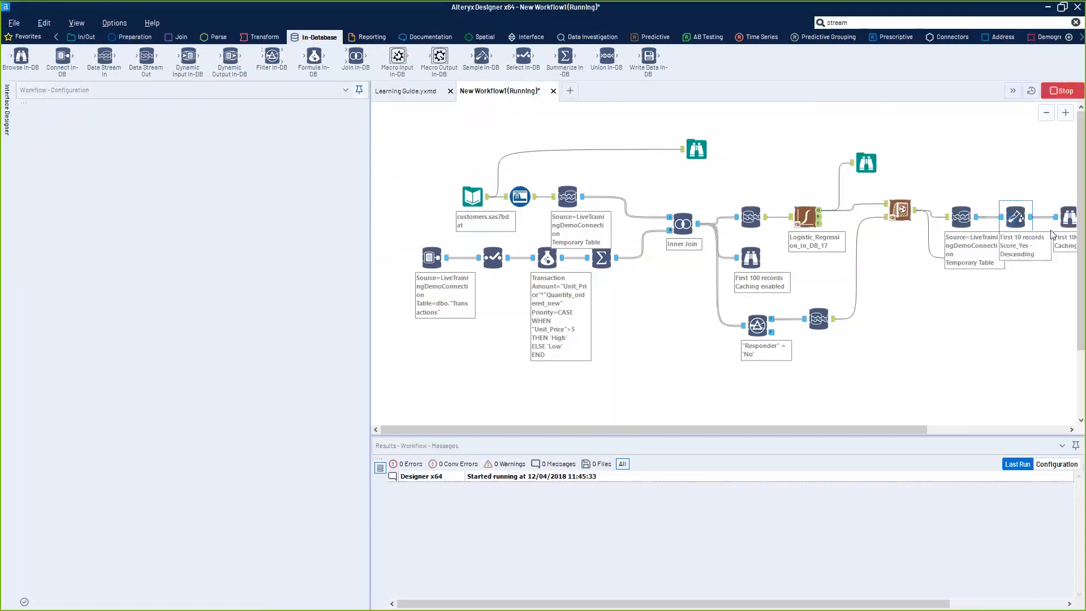
pyautogui.moveTo(861, 428); pyautogui.dragTo(920, 430)
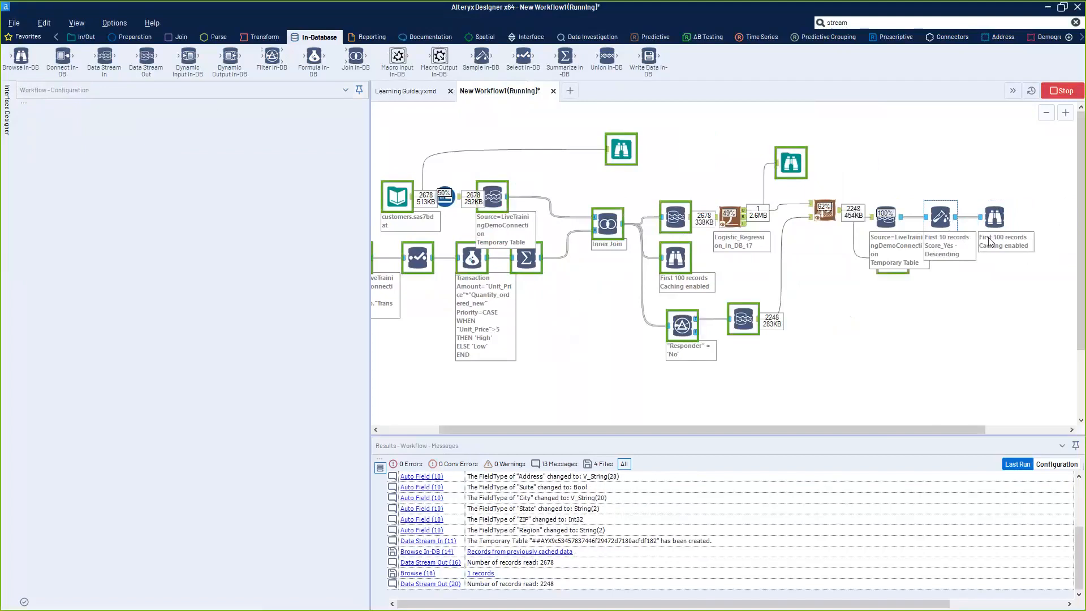
# Examine the Score_Yes values of the sampled records in the new Browse In-DB tool's results
pyautogui.click(989, 242)
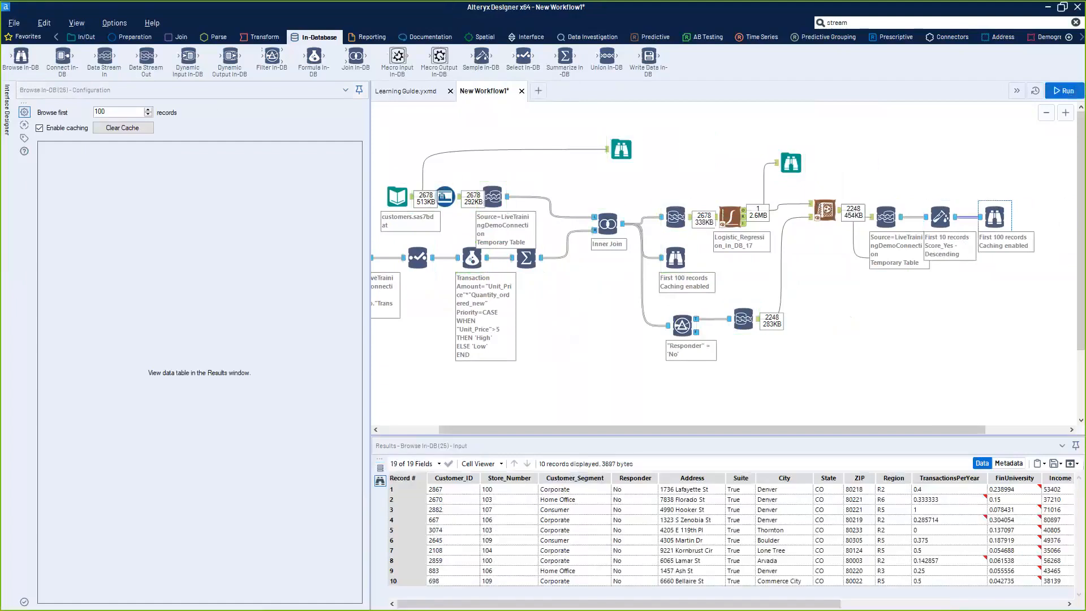
pyautogui.moveTo(792, 604); pyautogui.dragTo(1008, 610)
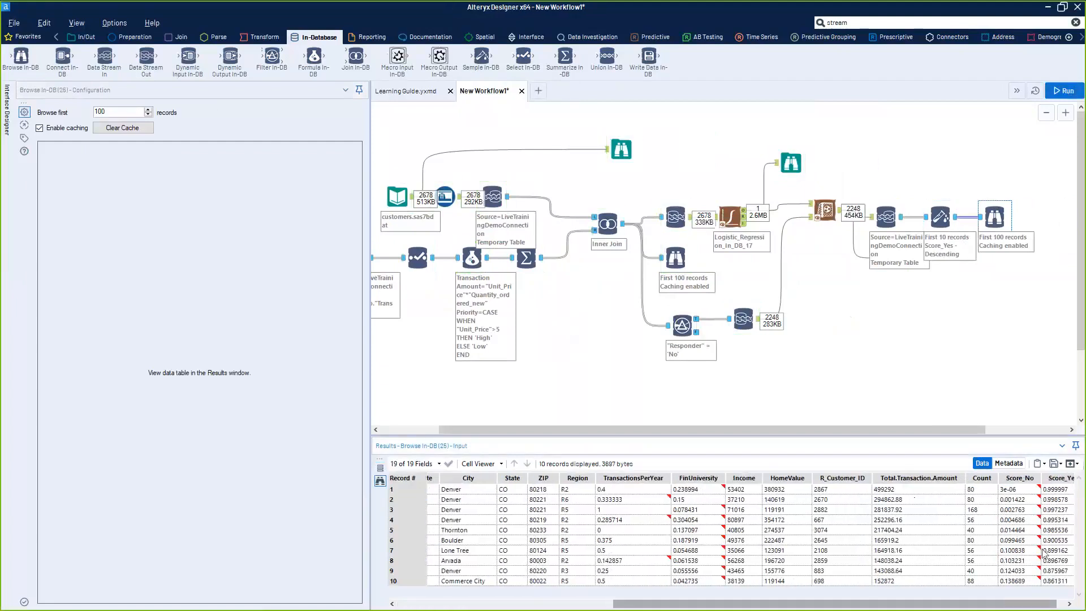
pyautogui.moveTo(1056, 489); pyautogui.dragTo(1068, 591)
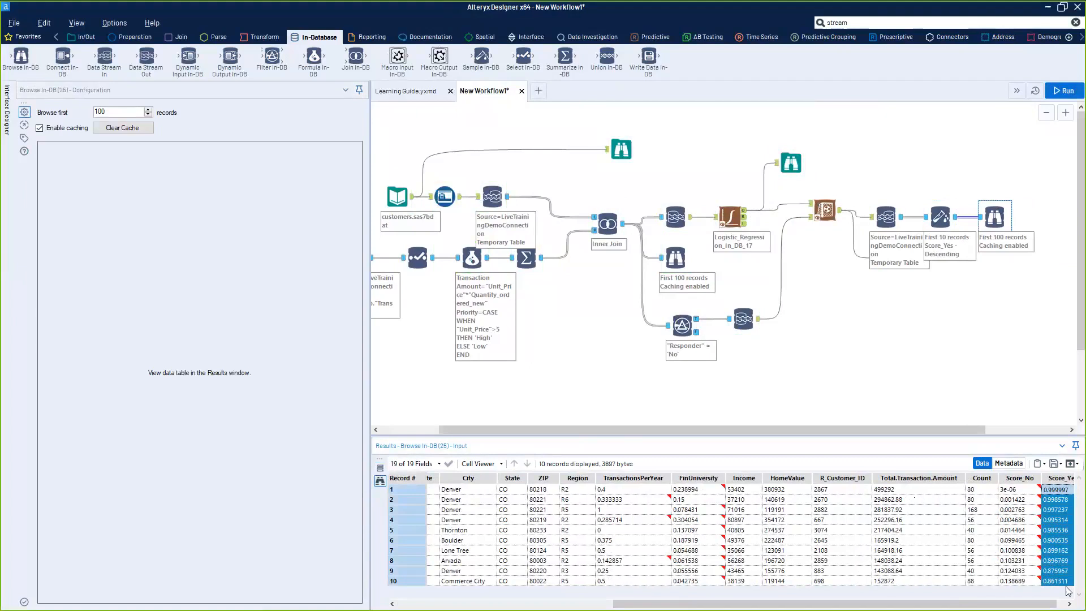
pyautogui.click(1057, 490)
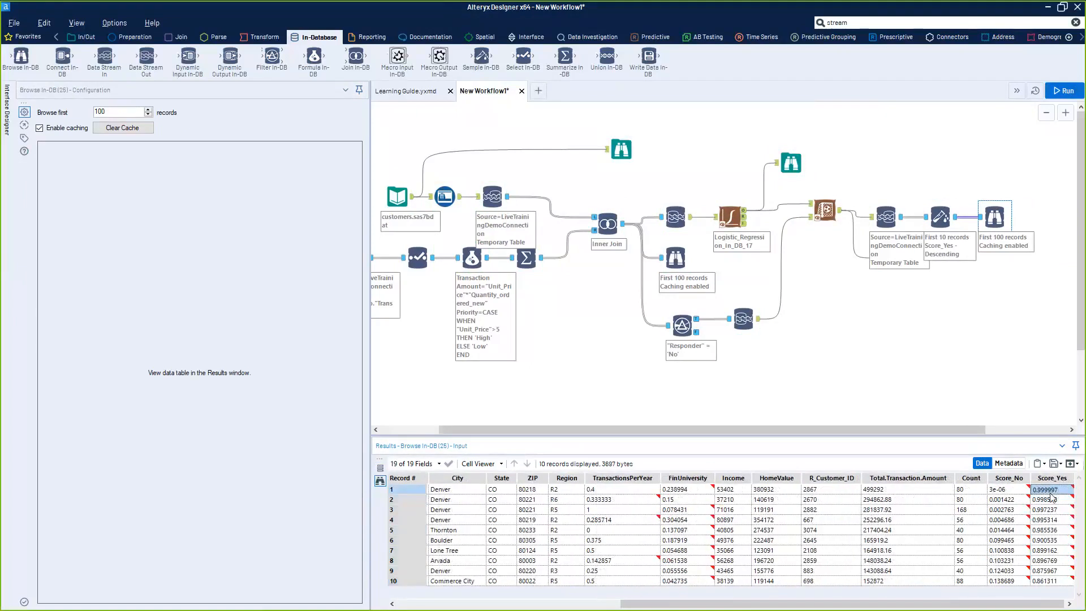
pyautogui.moveTo(1051, 494); pyautogui.dragTo(1055, 511)
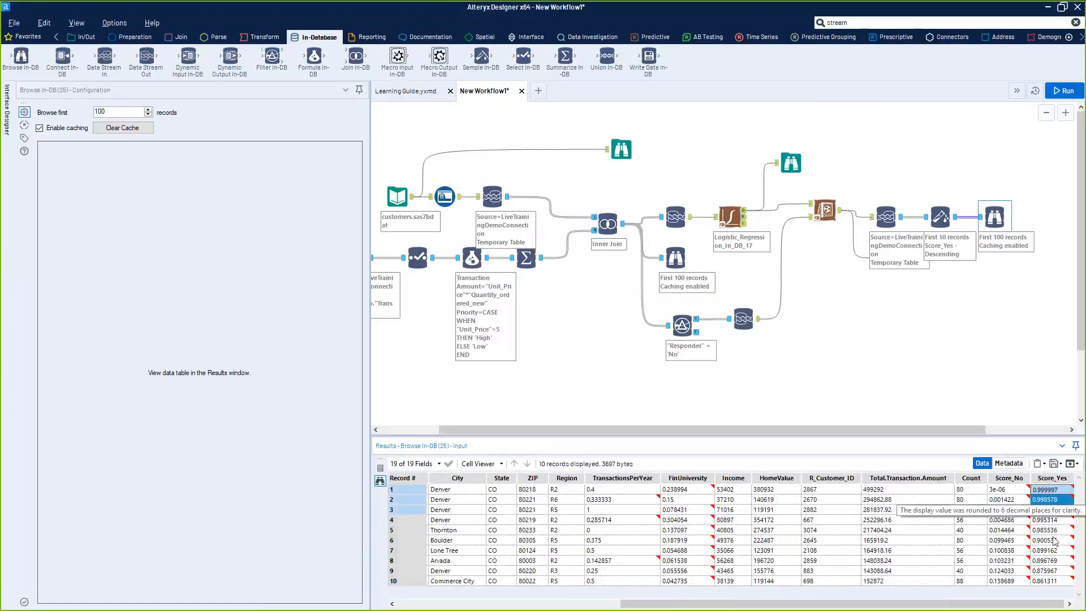
pyautogui.moveTo(1053, 583); pyautogui.dragTo(1045, 460)
pyautogui.click(1045, 463)
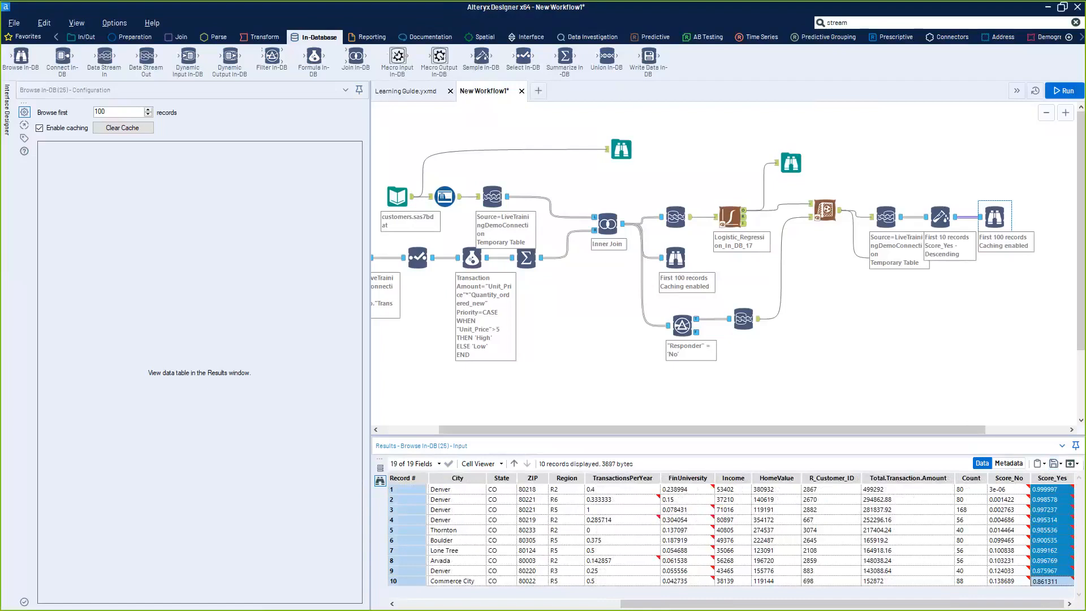
# Add a Write Data In-DB tool below the last Browse In-DB tool and connect it to the Sample In-DB tool's output
pyautogui.moveTo(914, 429); pyautogui.dragTo(996, 429)
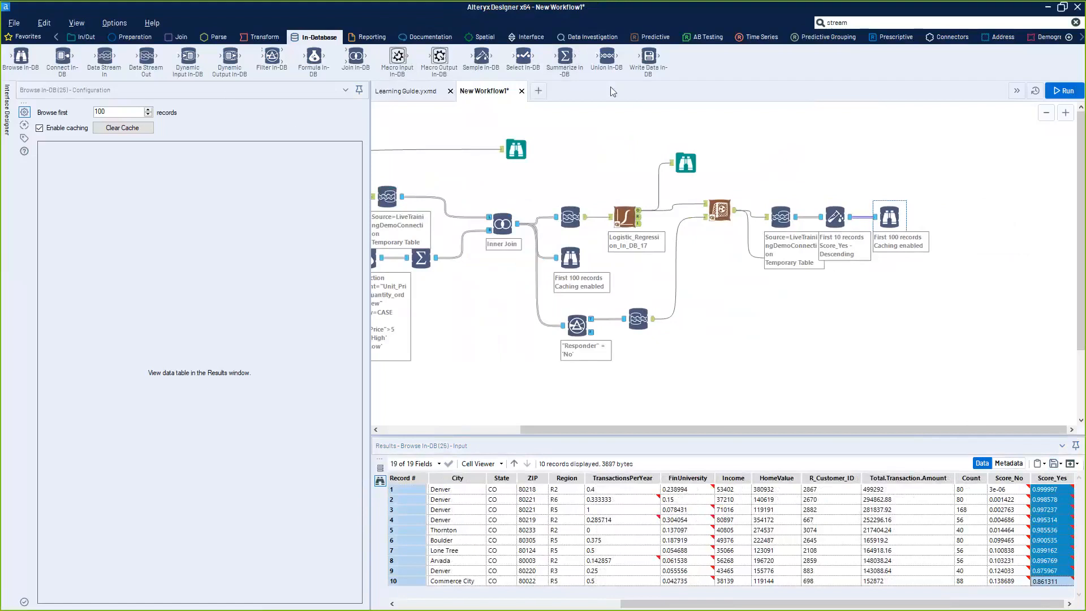
pyautogui.moveTo(650, 55); pyautogui.dragTo(900, 270)
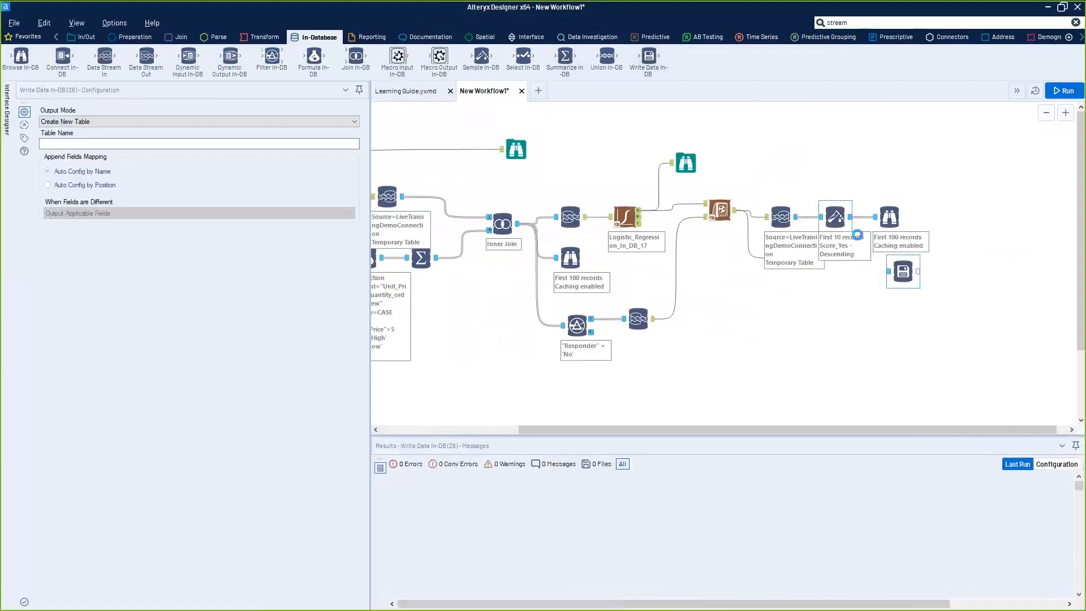
pyautogui.moveTo(851, 217); pyautogui.dragTo(888, 271)
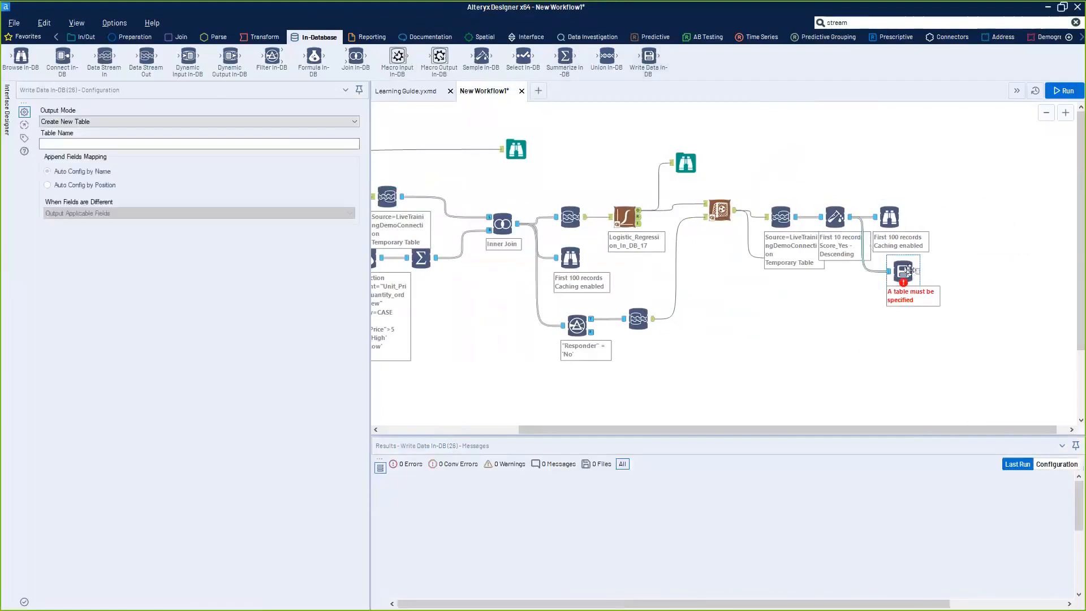
# Set the Write Data In-DB tool to Create New Table with the table name LTDemo and run the workflow
pyautogui.click(183, 122)
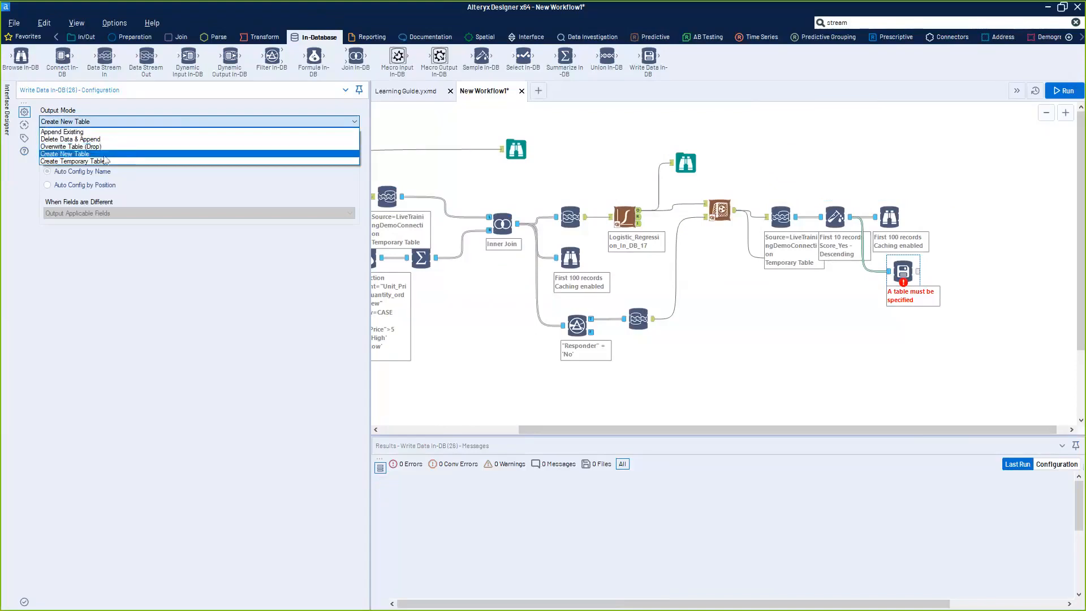
pyautogui.click(150, 283)
pyautogui.click(116, 121)
pyautogui.click(105, 153)
pyautogui.click(102, 145)
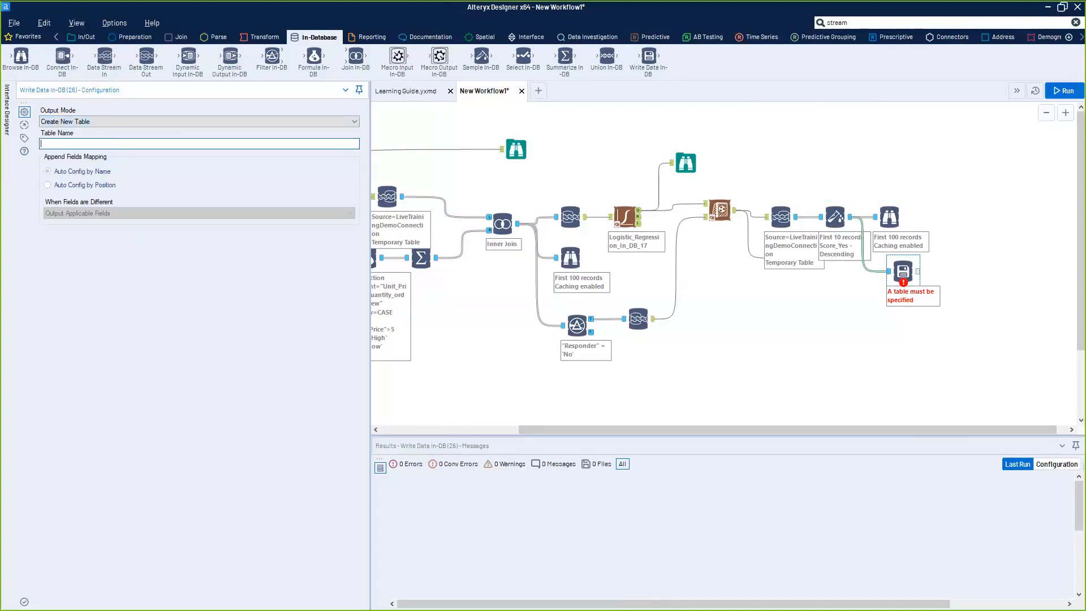
pyautogui.write('LTDemo')
pyautogui.click(917, 297)
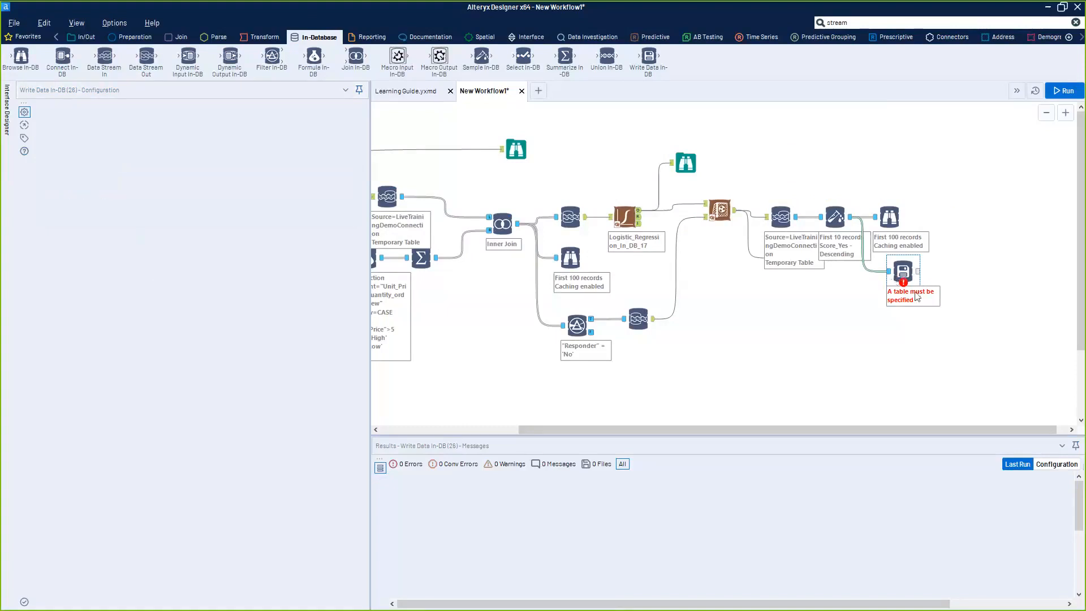
pyautogui.hotkey('ctrl', 'r')
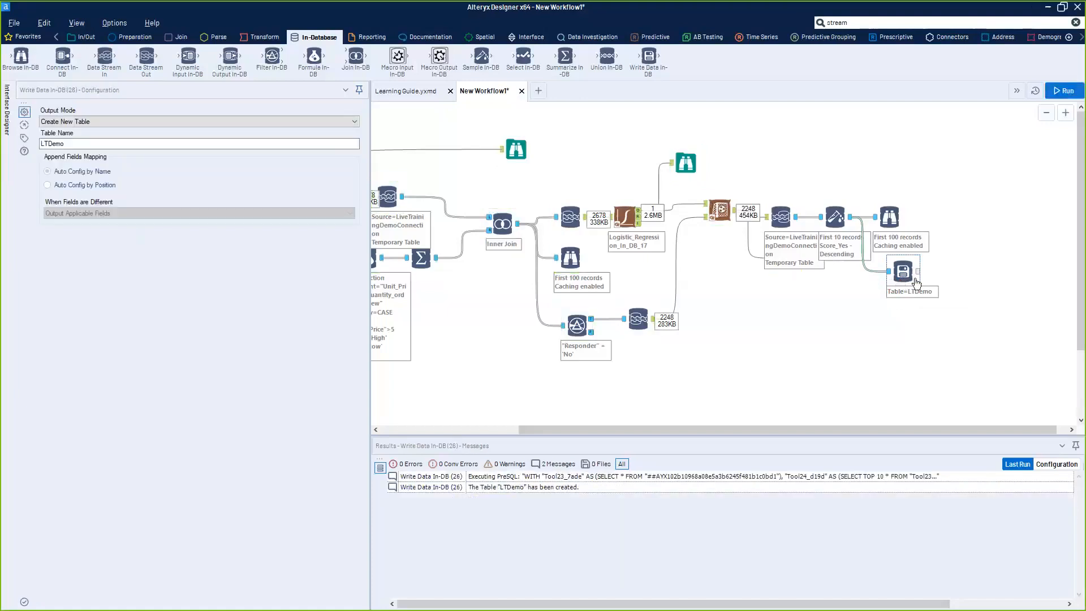
# Add a Browse In-DB tool after the Write Data In-DB tool and run the workflow
pyautogui.click(864, 23)
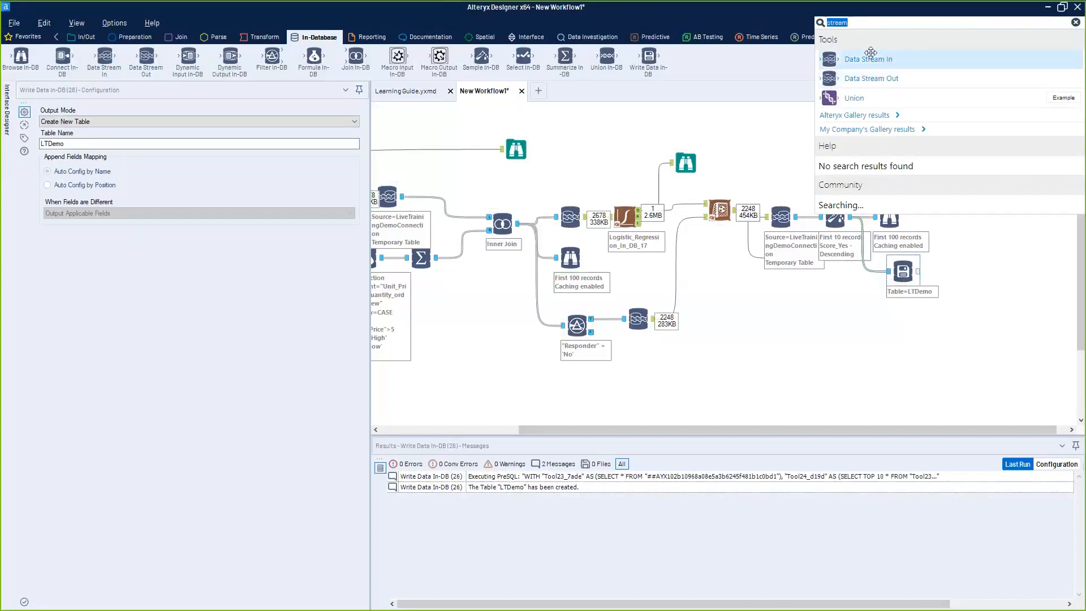
pyautogui.click(898, 276)
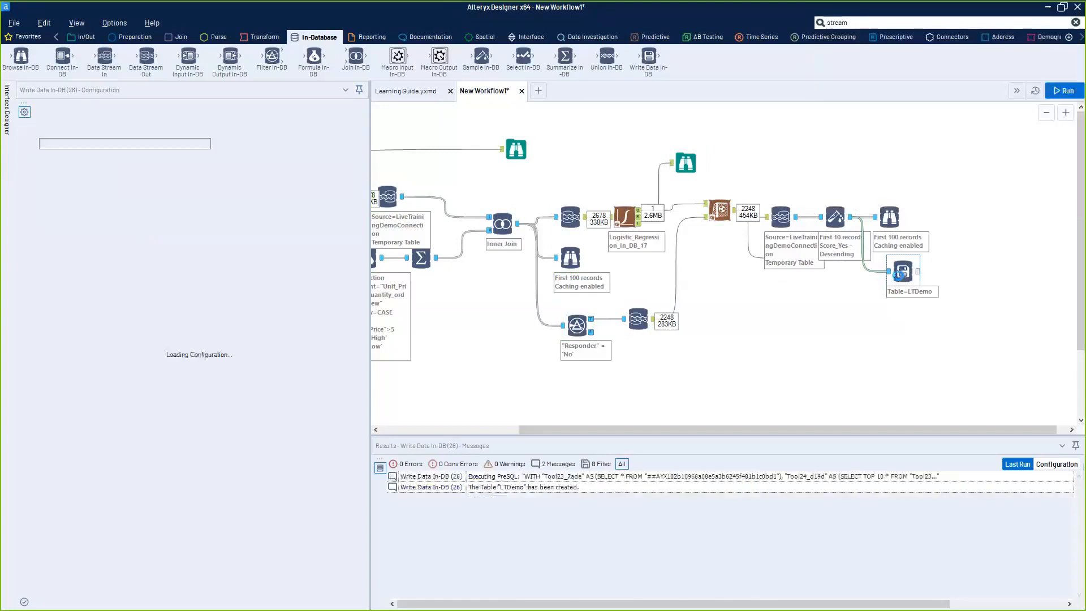
pyautogui.hotkey('ctrl', 'shift', 'b')
pyautogui.hotkey('ctrl', 'r')
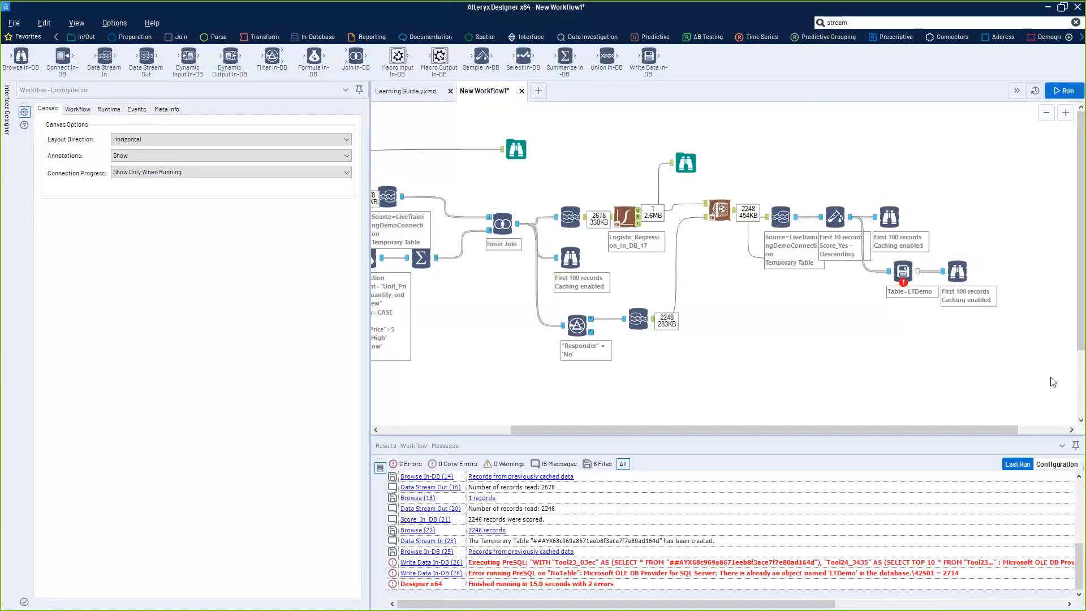
# Change the Write Data In-DB tool's output mode to Overwrite Table (Drop) and rerun the workflow
pyautogui.click(903, 271)
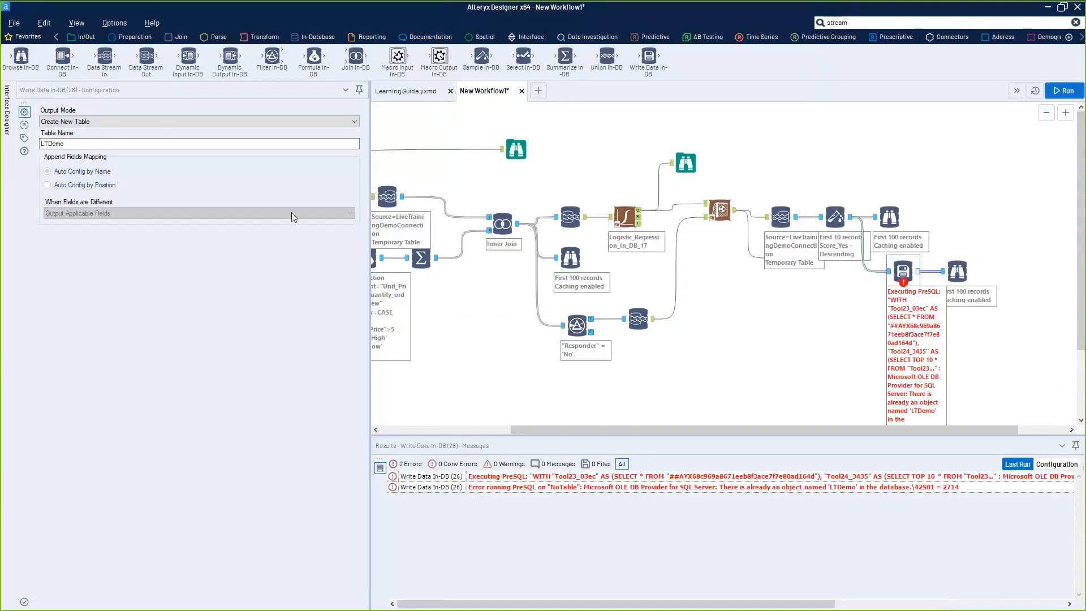
pyautogui.click(167, 122)
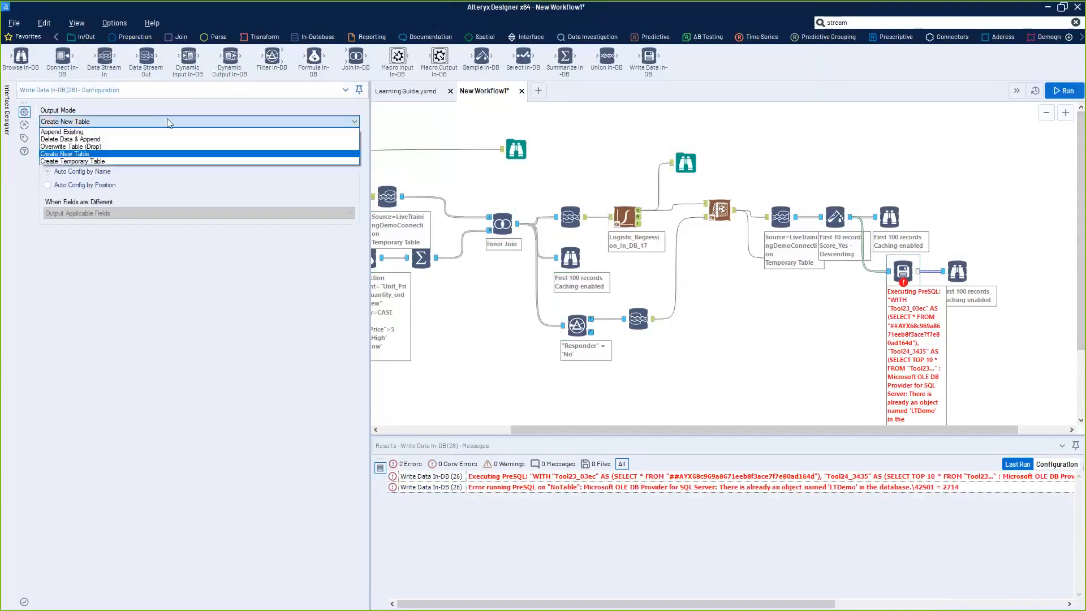
pyautogui.click(157, 147)
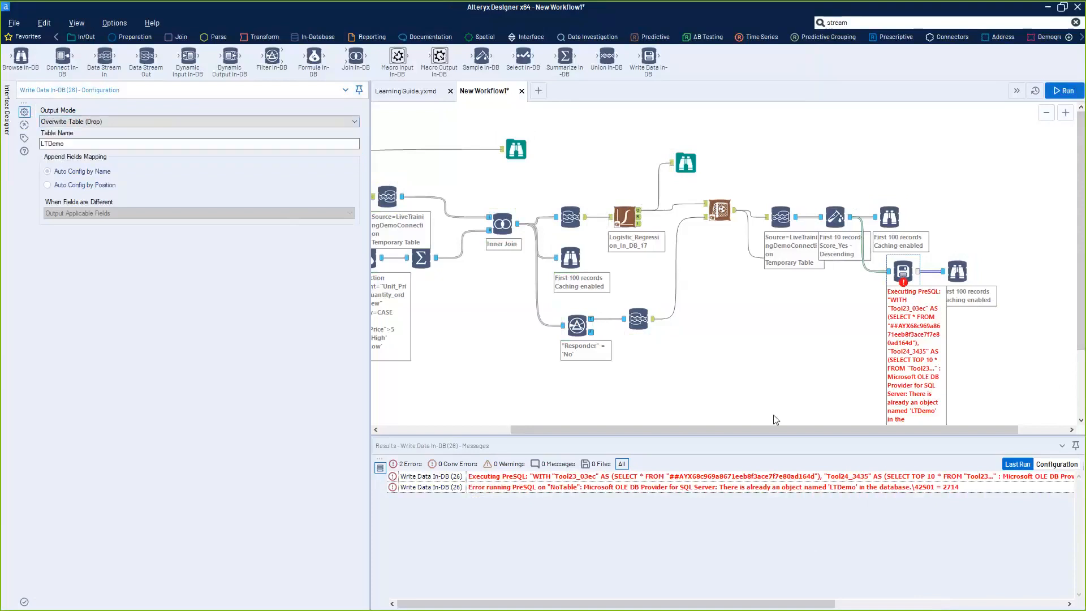
pyautogui.hotkey('ctrl', 'r')
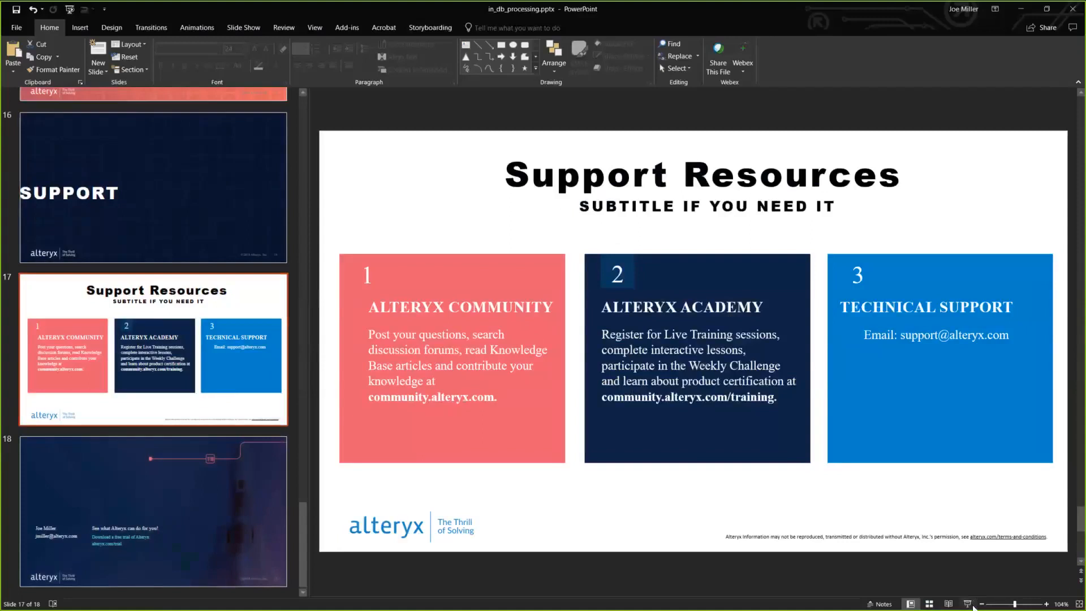
# In PowerPoint, start the slide show of in_db_processing.pptx from the Support Resources slide
pyautogui.click(967, 604)
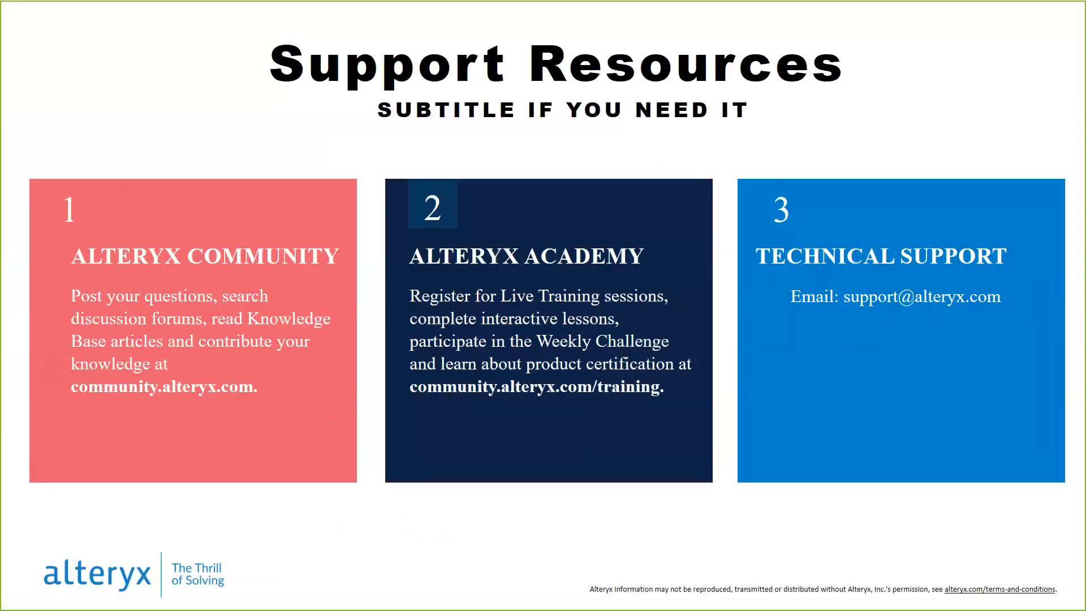